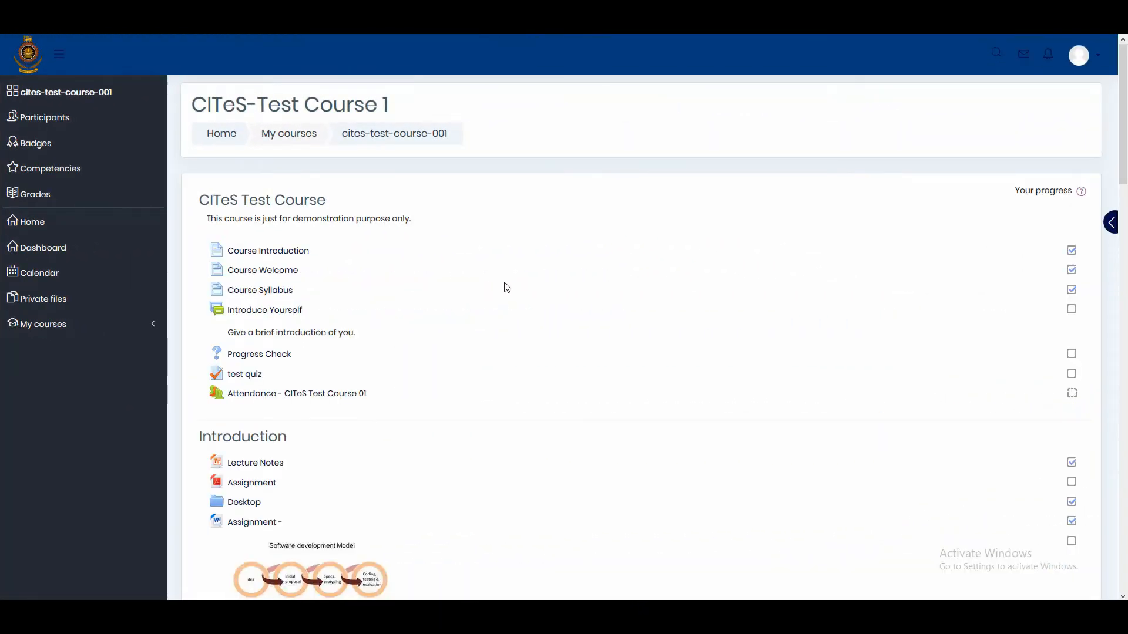
- Open the "2018 In-trend Programming Languages" wiki from the course's Introduction section
scroll(507, 288, down, 3)
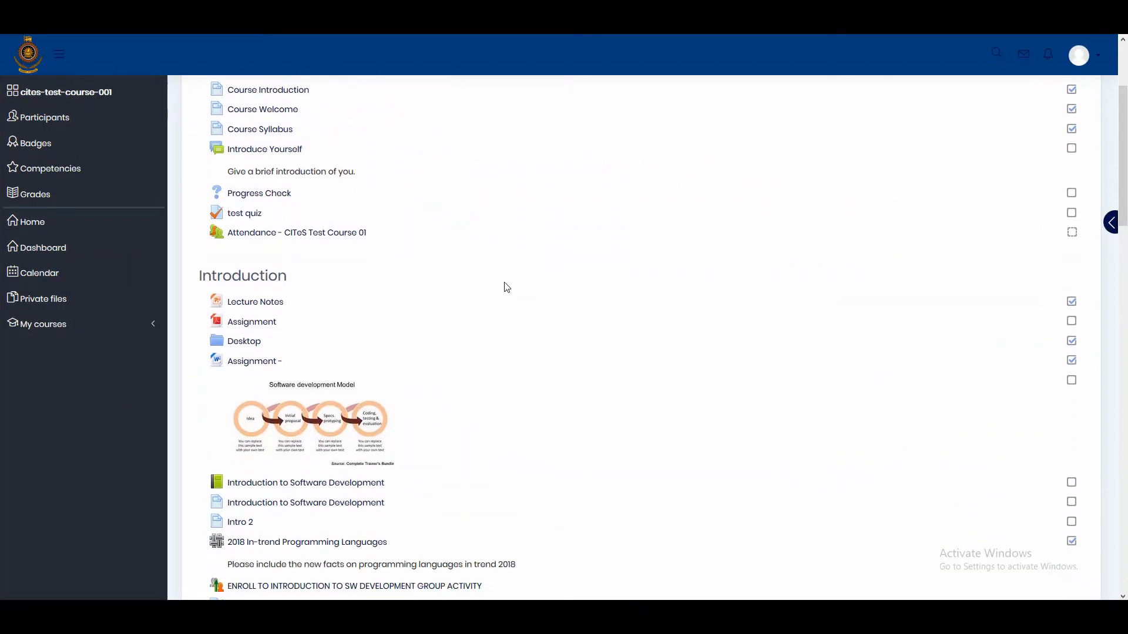
scroll(507, 288, down, 3)
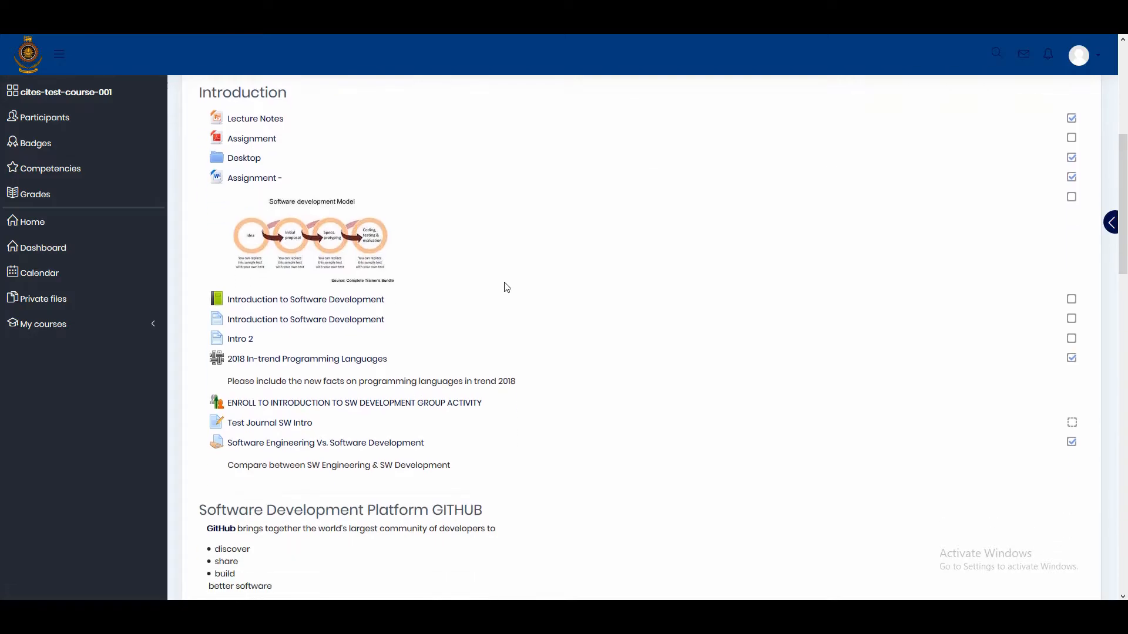
scroll(507, 288, down, 1)
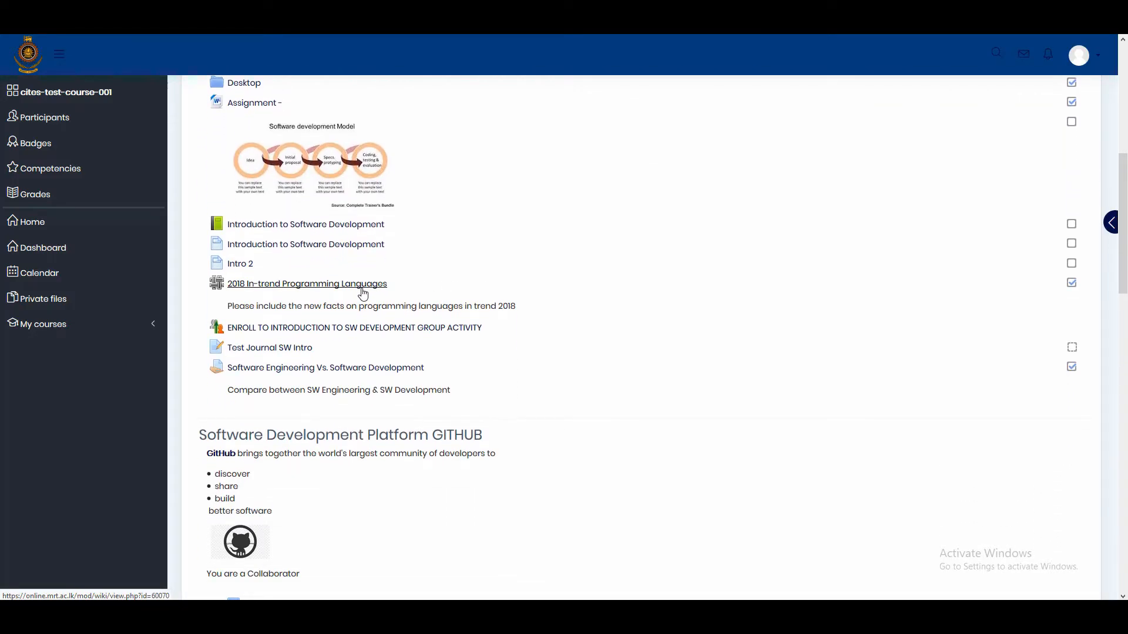
click(364, 284)
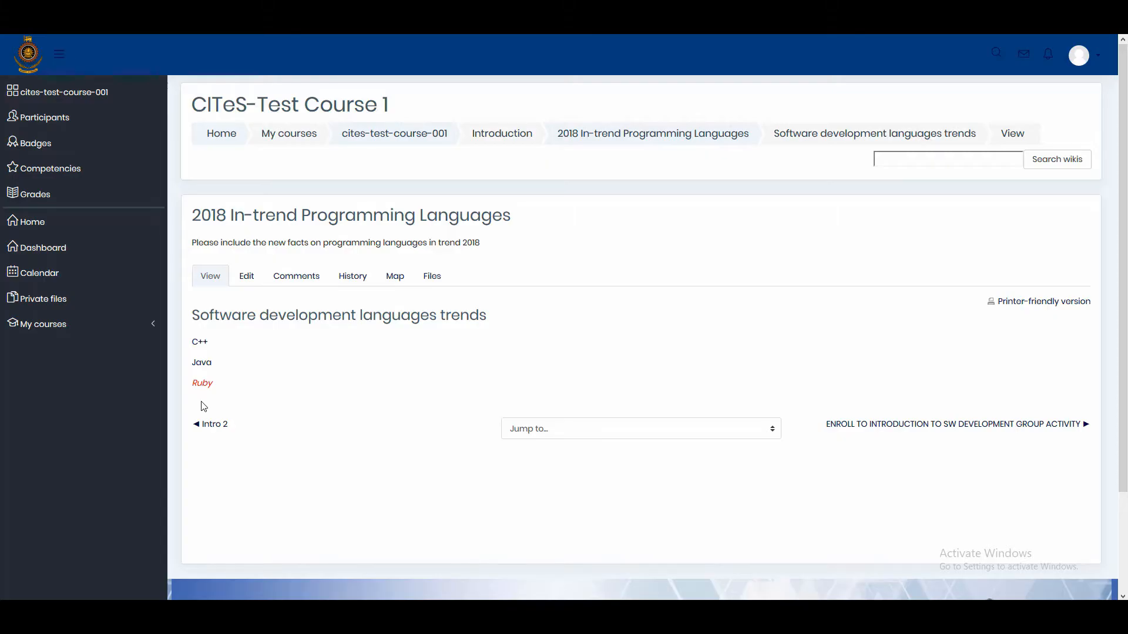
- Open the wiki's C++ page and read through its existing content
click(201, 343)
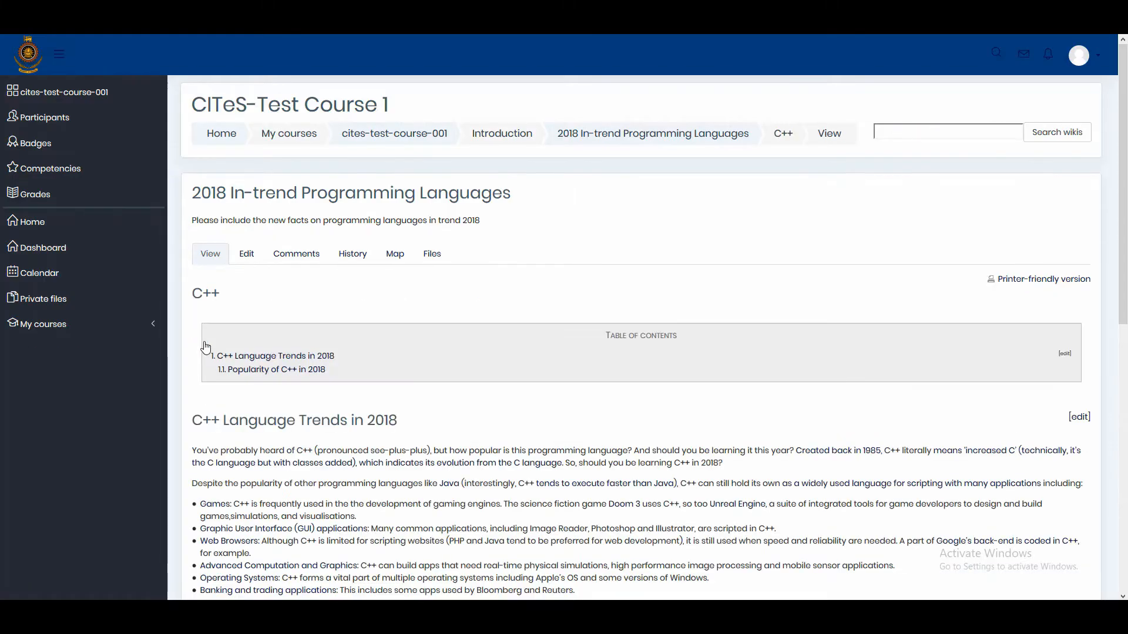
scroll(537, 447, down, 1)
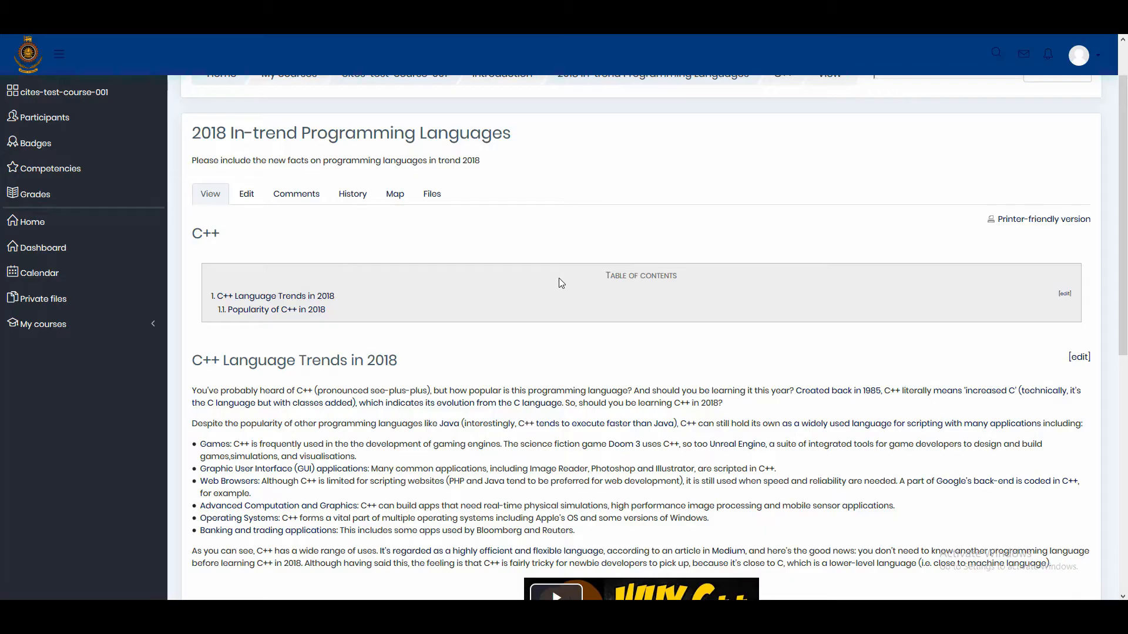
scroll(479, 385, down, 5)
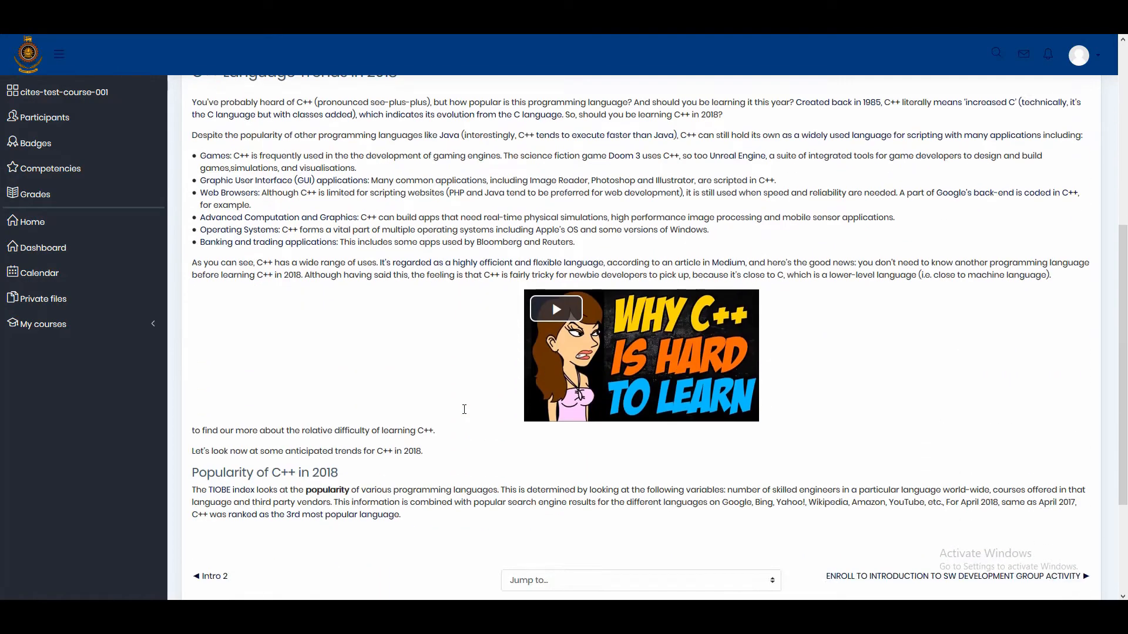
scroll(353, 213, up, 5)
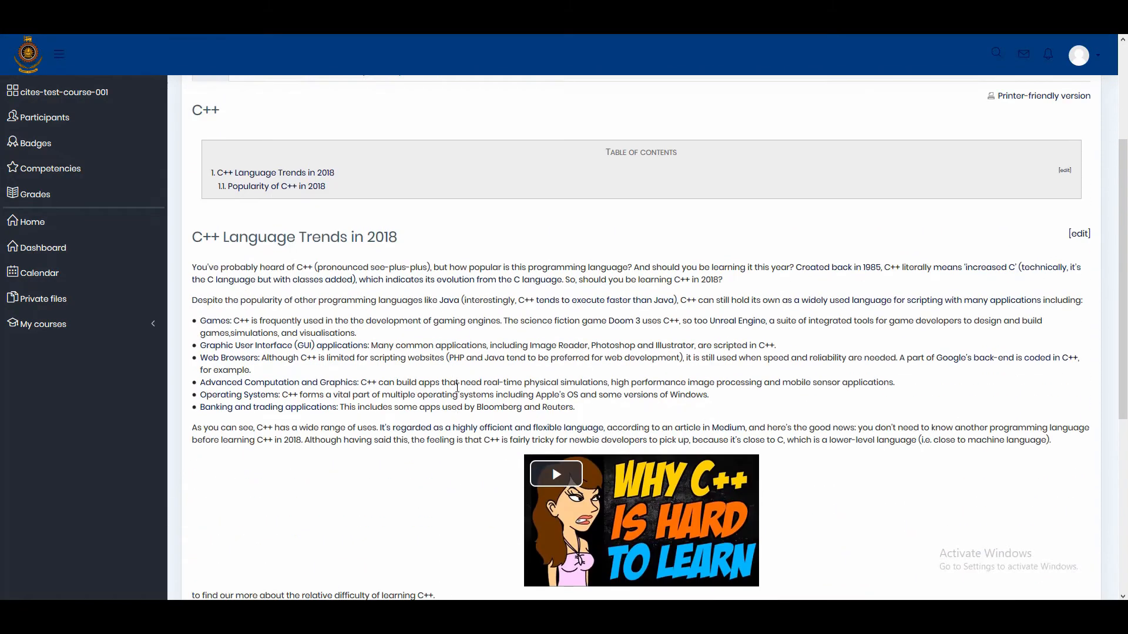
scroll(353, 213, up, 1)
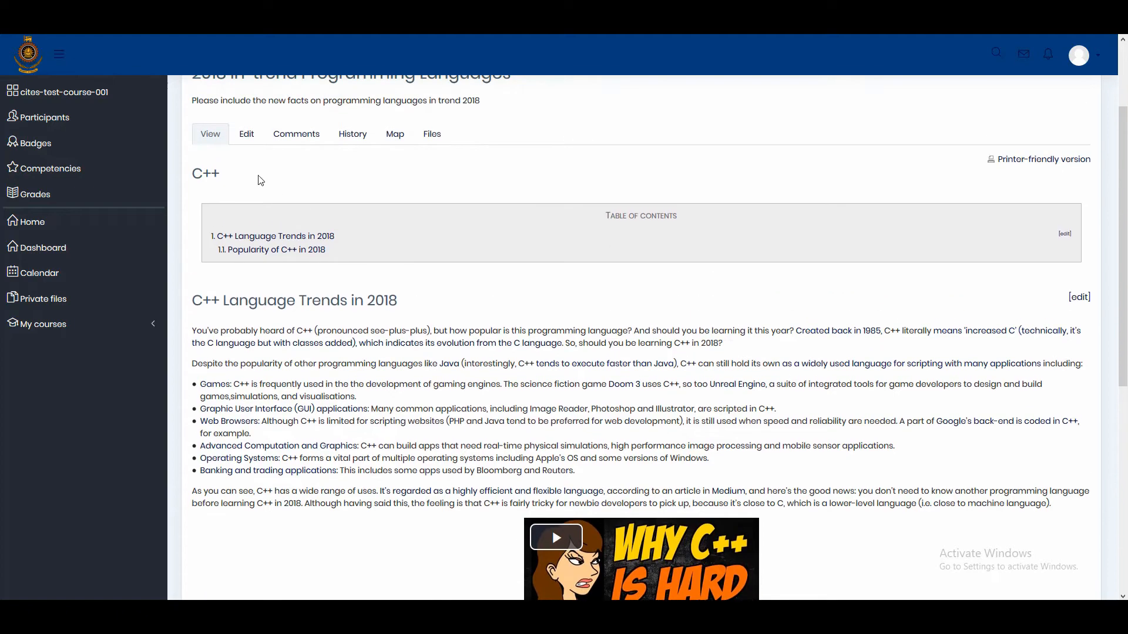
- Paste the copied "Why should you learn C++ in 2018?" text at the end of the C++ page and save it
click(248, 146)
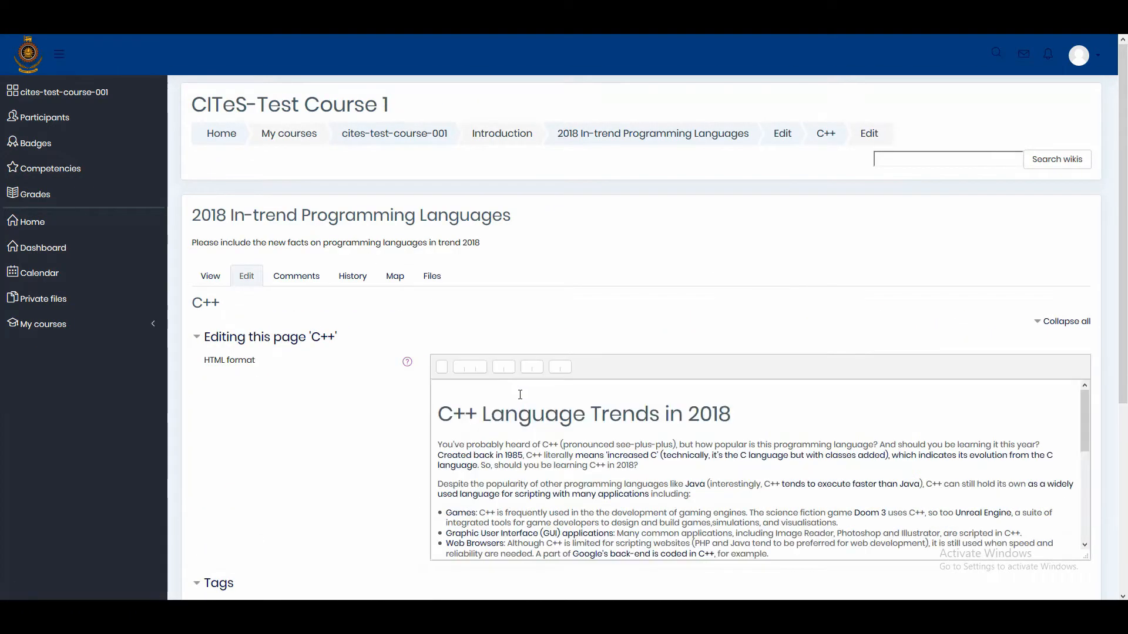
scroll(598, 437, down, 3)
scroll(598, 437, down, 5)
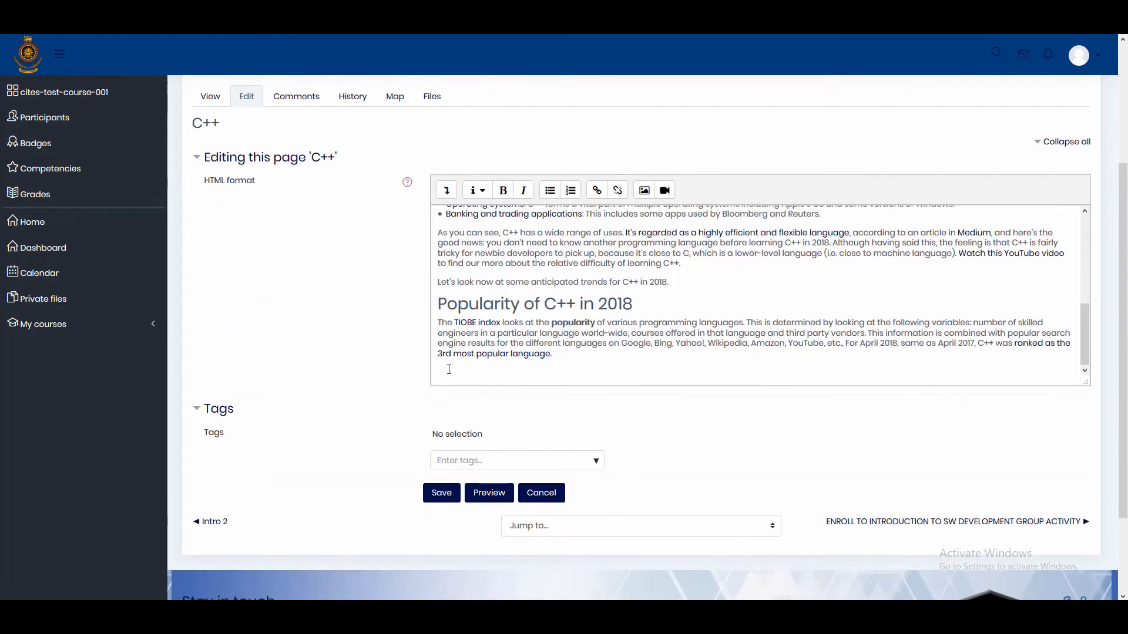
right_click(442, 369)
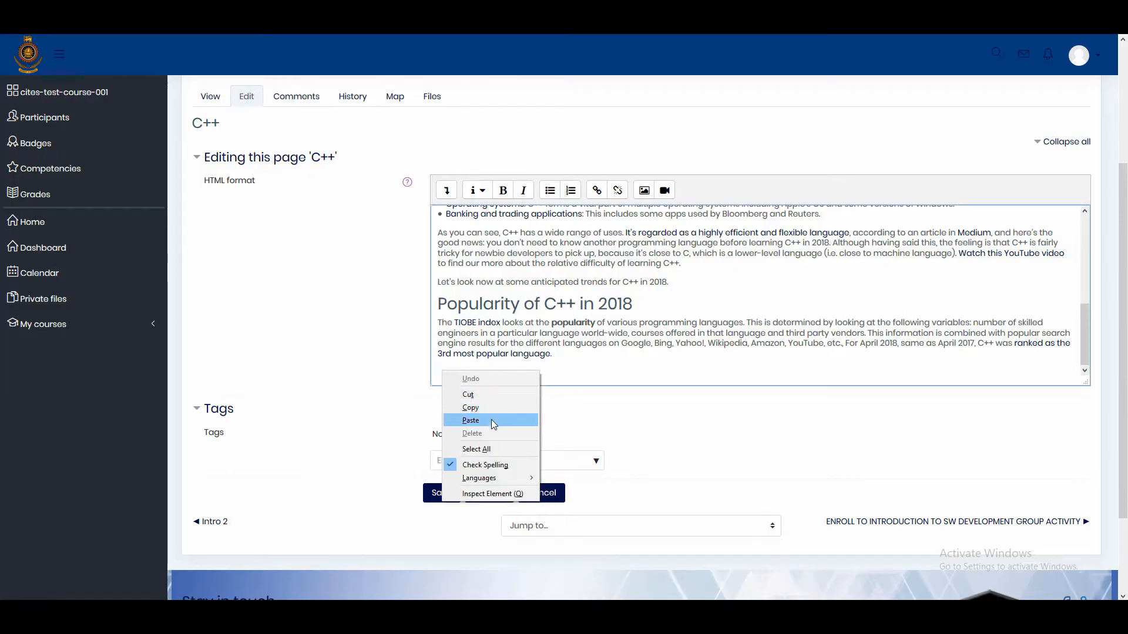
click(491, 420)
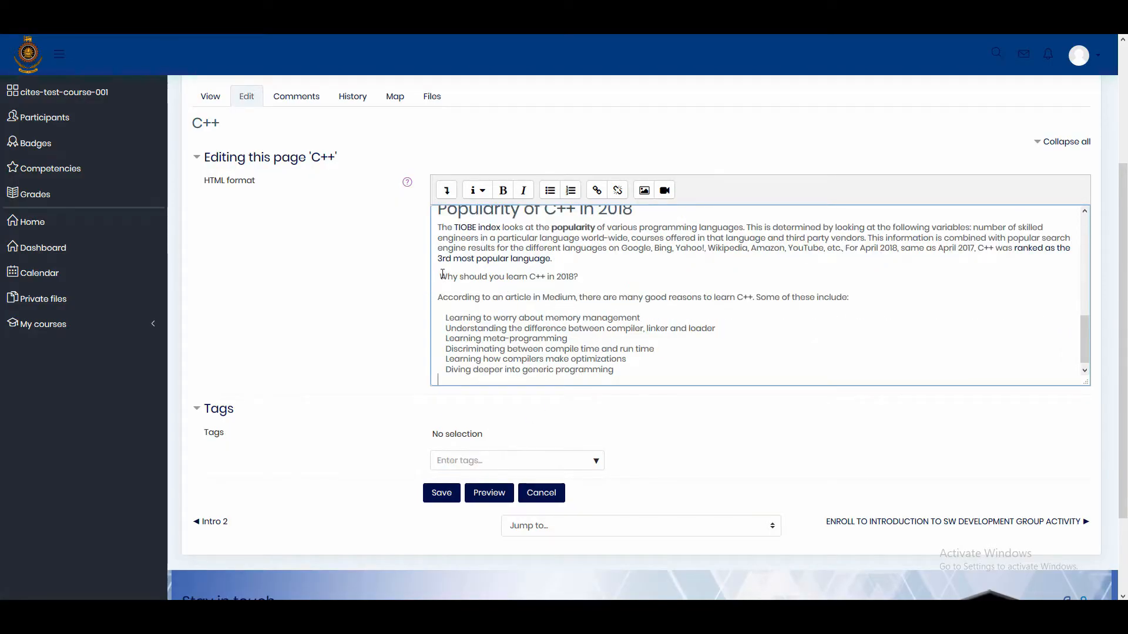
drag(442, 274, 656, 372)
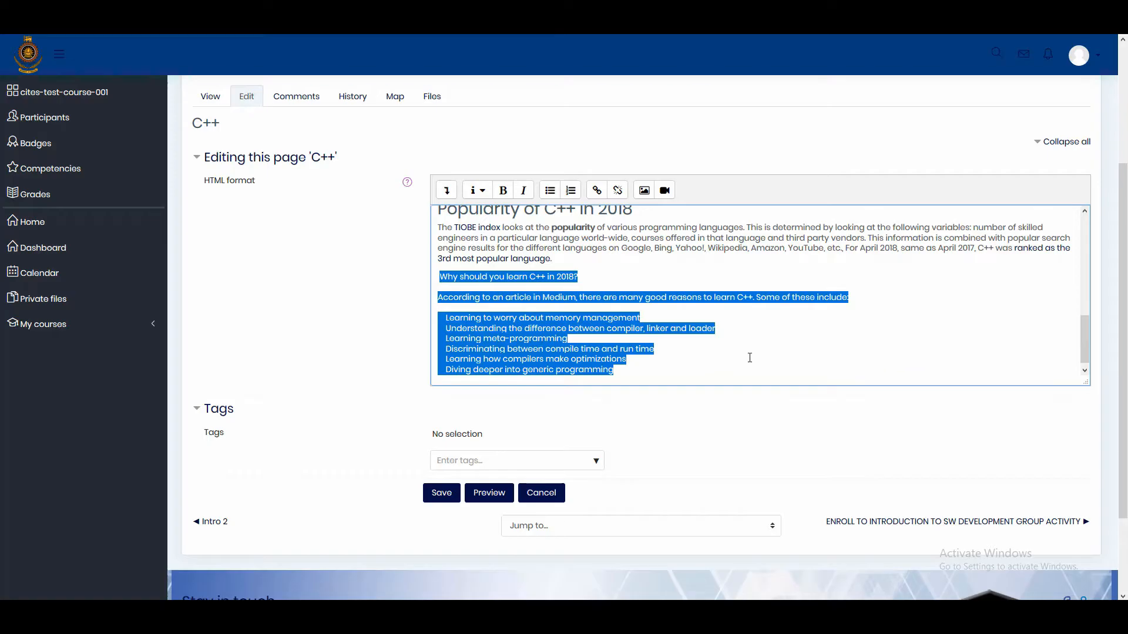
click(442, 494)
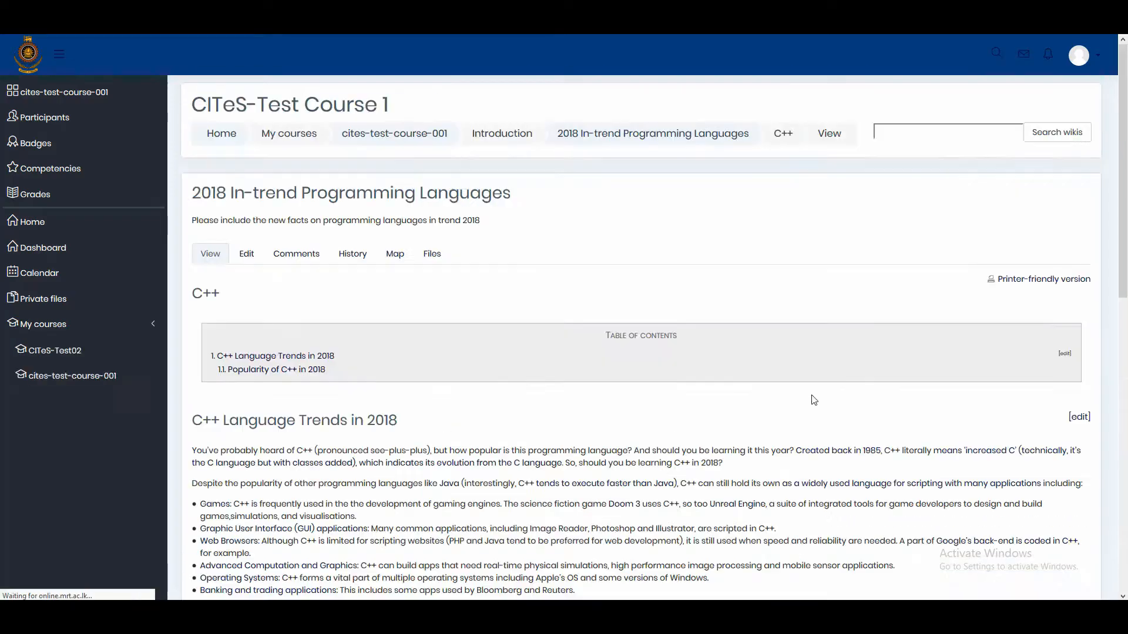
- Check the saved C++ page for the added text on why to learn C++
scroll(552, 387, down, 3)
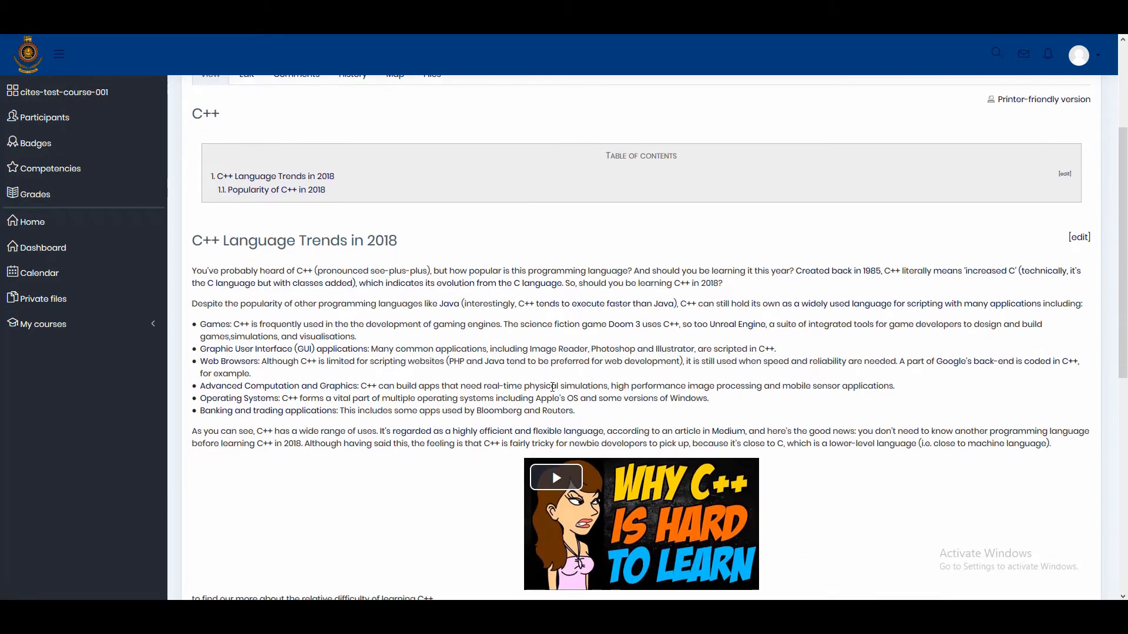
scroll(552, 388, down, 8)
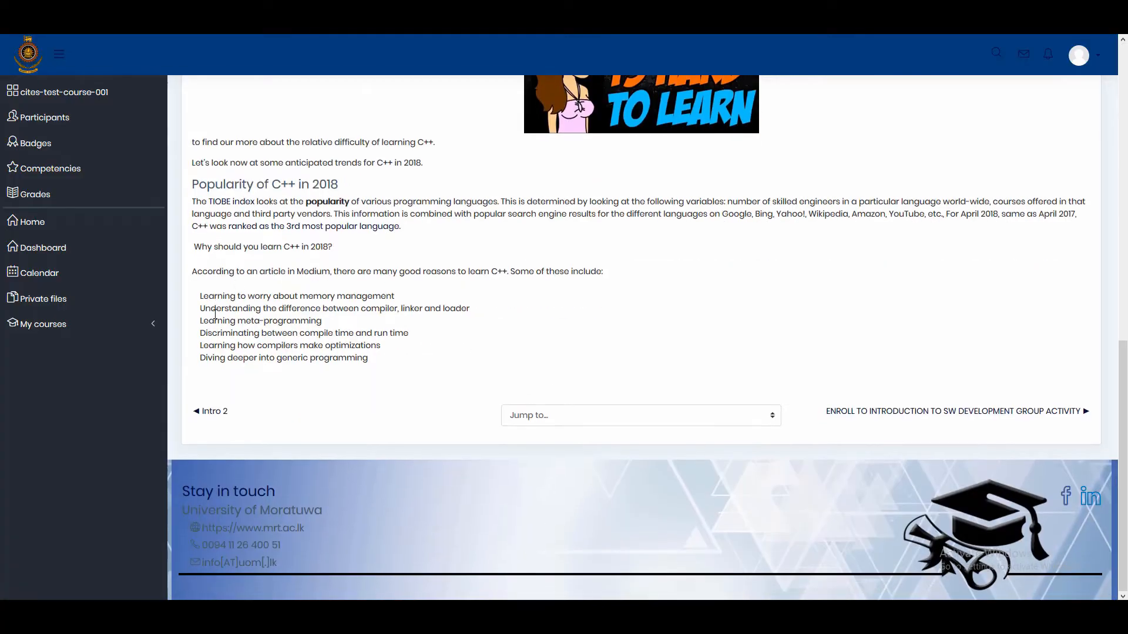
scroll(682, 323, up, 9)
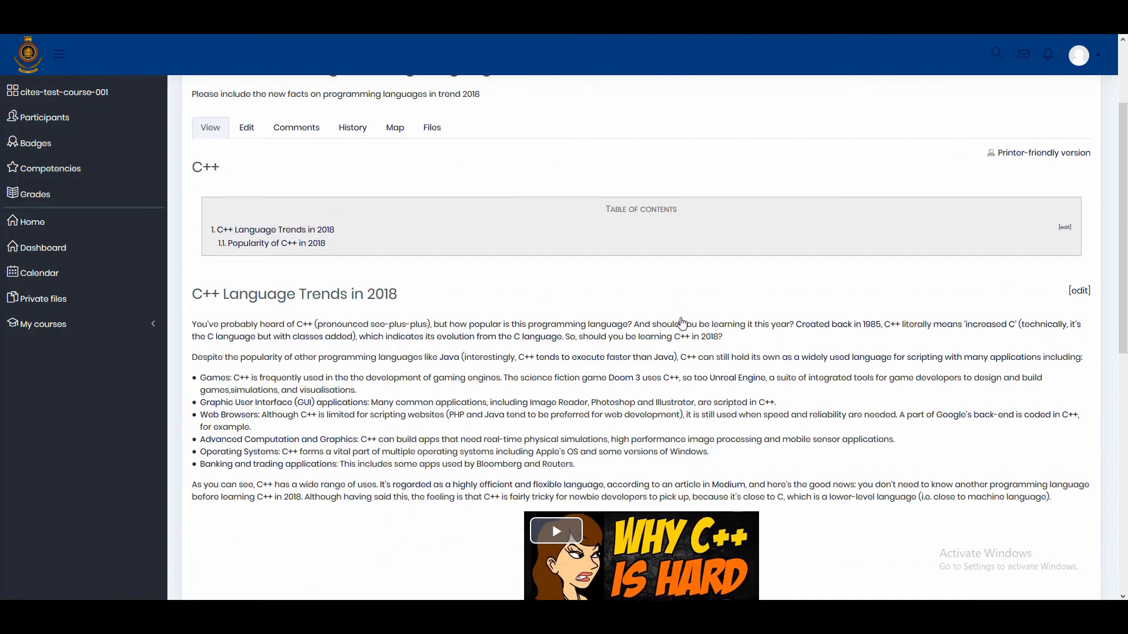
scroll(487, 198, up, 2)
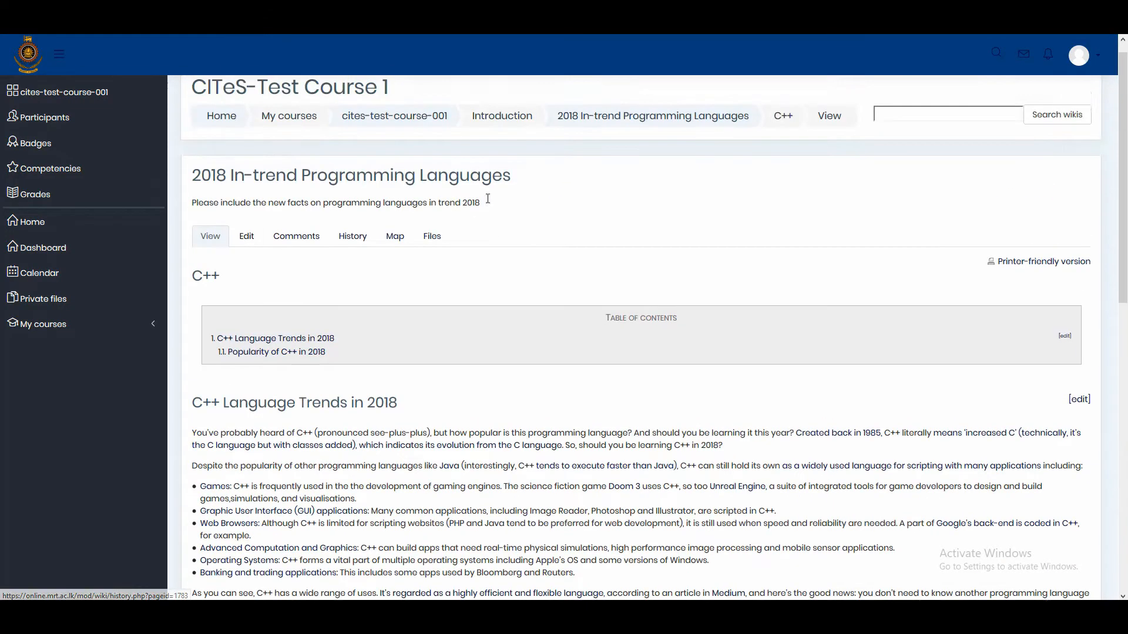
scroll(488, 199, up, 1)
- Return to the wiki's first page and create the missing Ruby page in HTML format
click(632, 136)
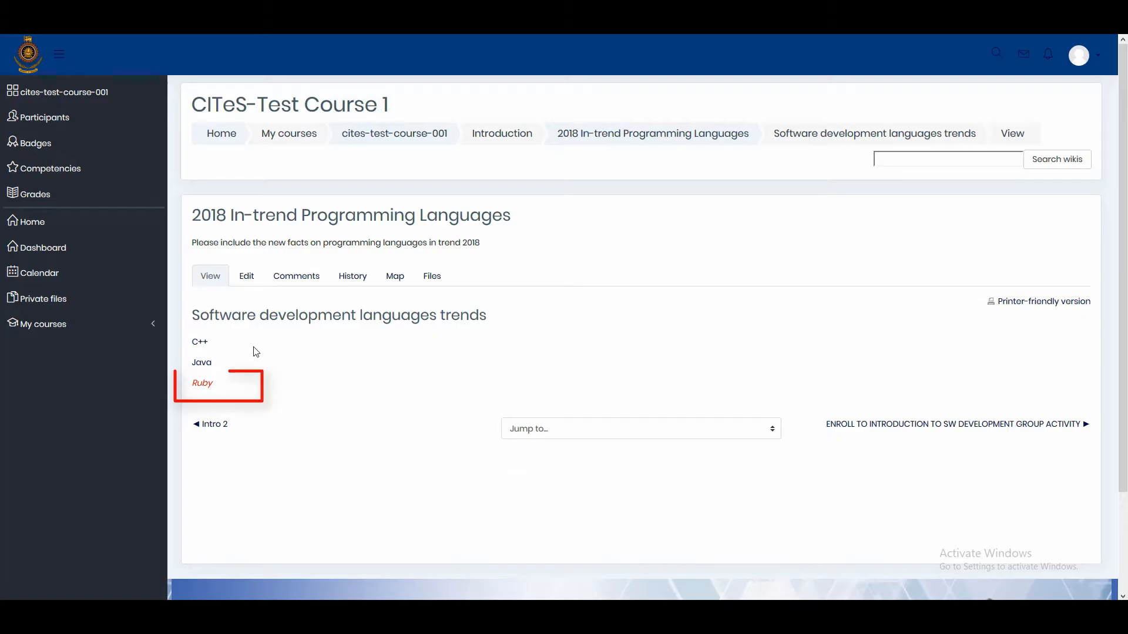
click(210, 389)
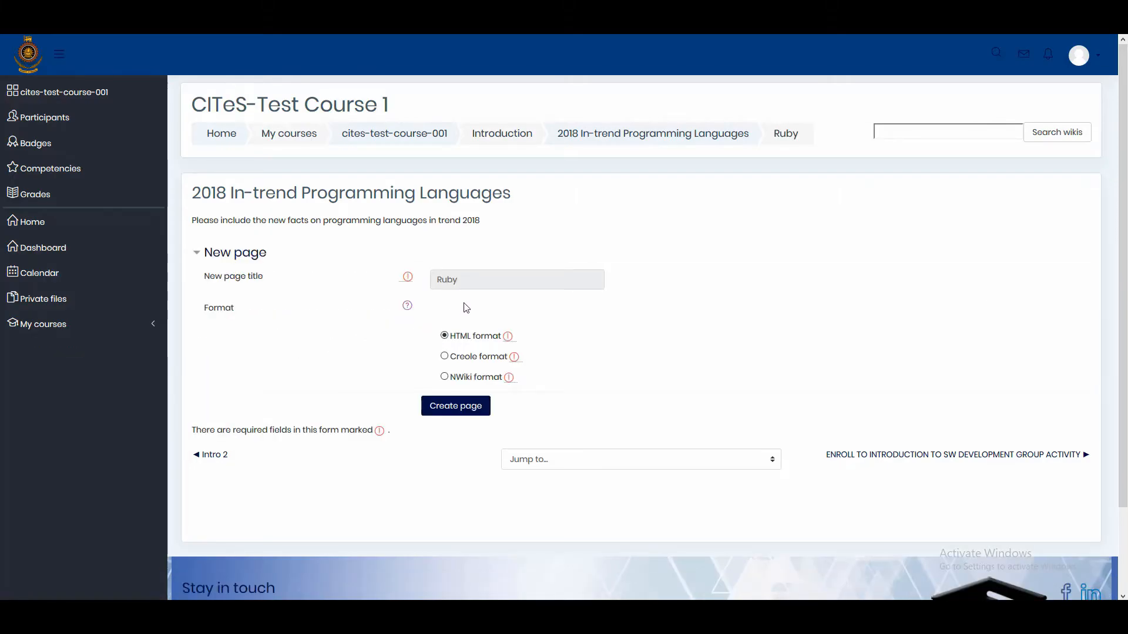
click(475, 413)
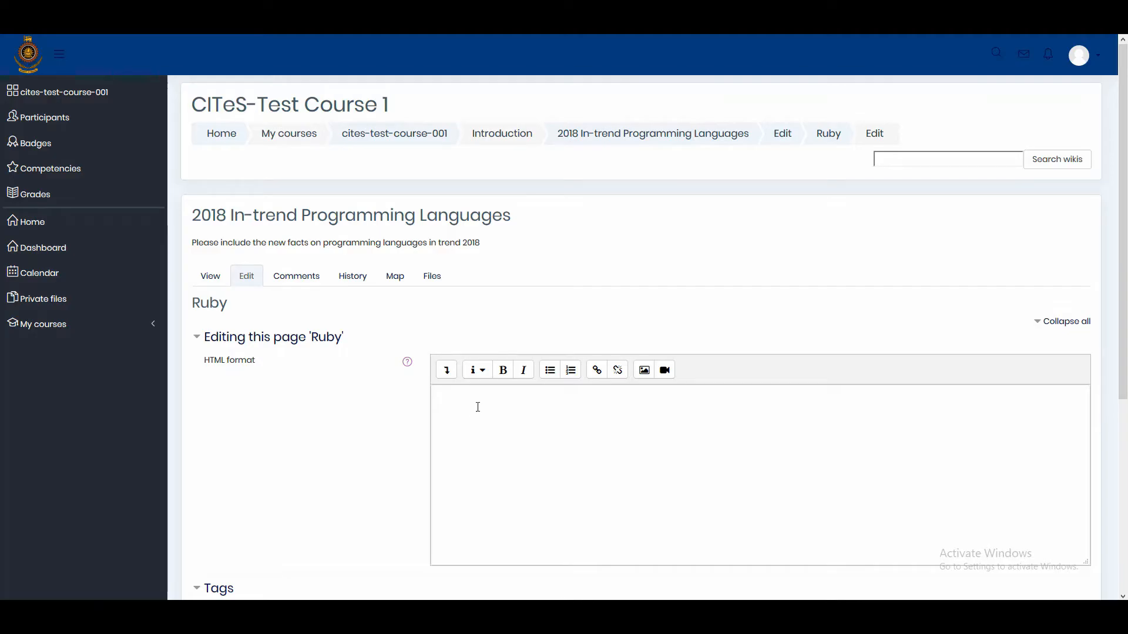
- Fill the Ruby page with the "Why did Ruby die?" text, including the paragraph on rumors about Ruby's demise
click(477, 402)
text(Why did Ruby die? Did it? The rumors about the demise of Ruby have been circulating the developer world for years and articles prophesying the "death" of Ruby appear with amazing regularity. Yet, the language and its main framework (Ruby on Rails) are safe and sound.)
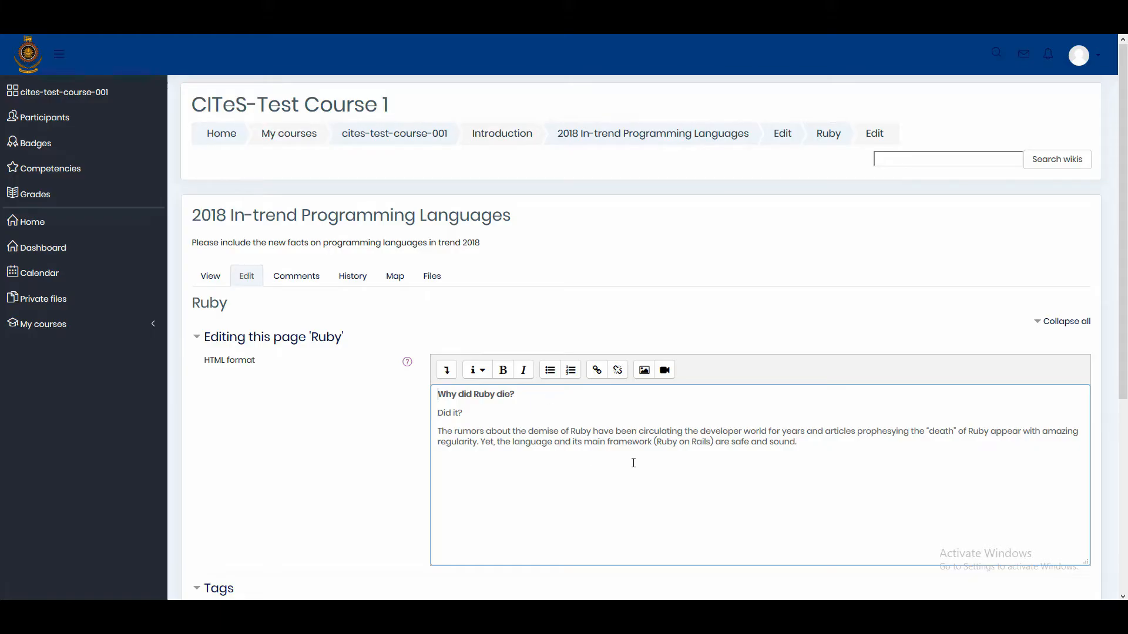
scroll(627, 469, down, 3)
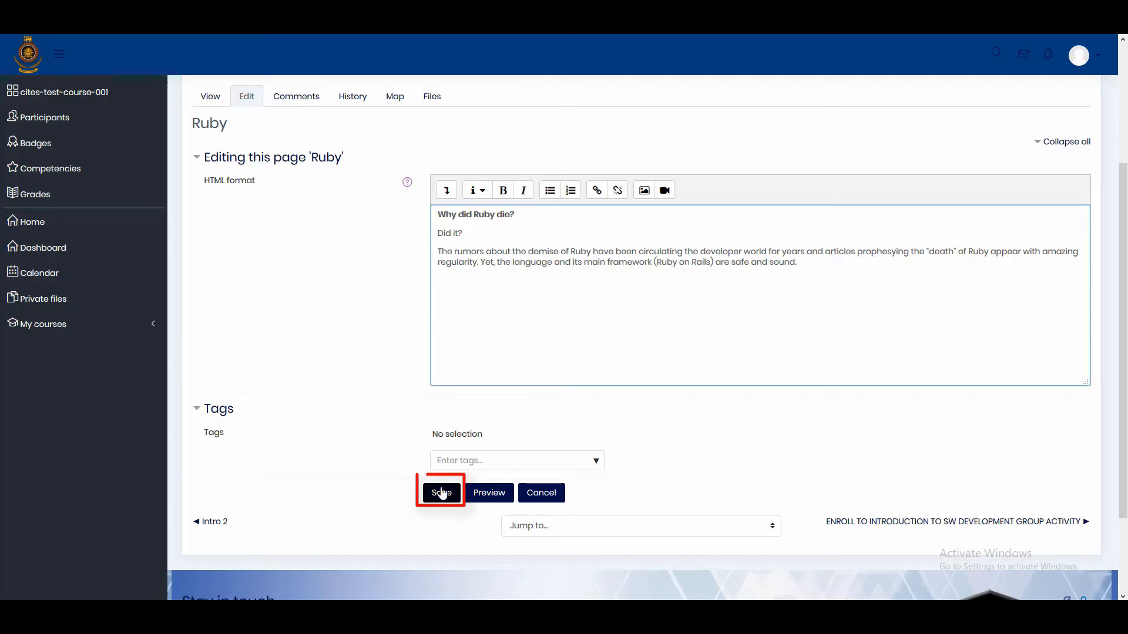
- Add the tag "Ruby" to the Ruby page and save it
click(449, 462)
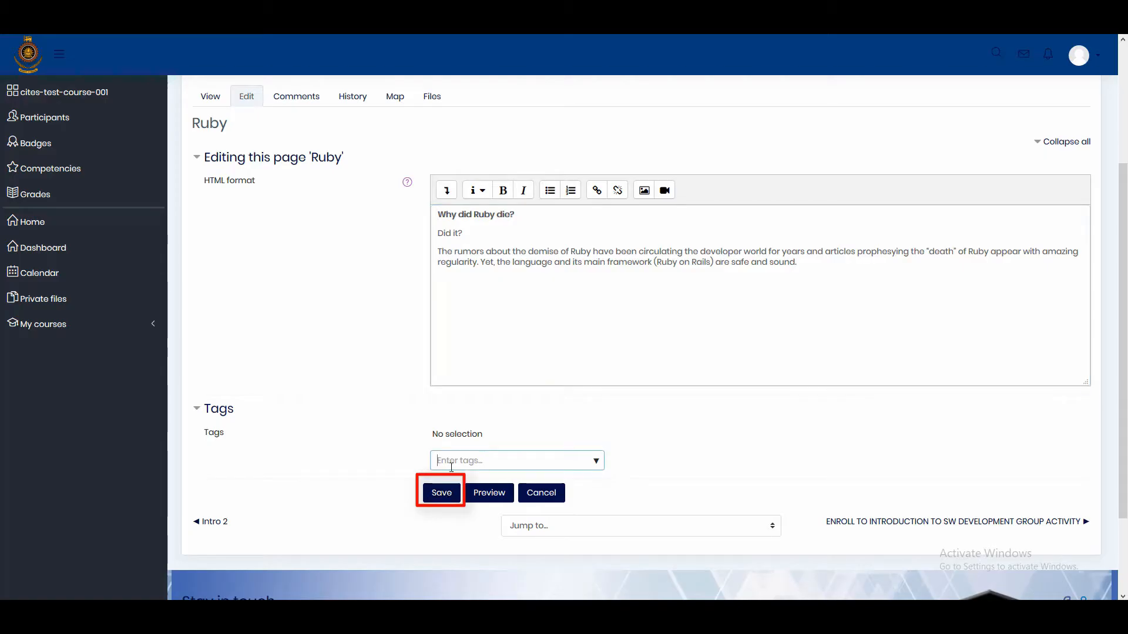
text(Ruby)
key(Return)
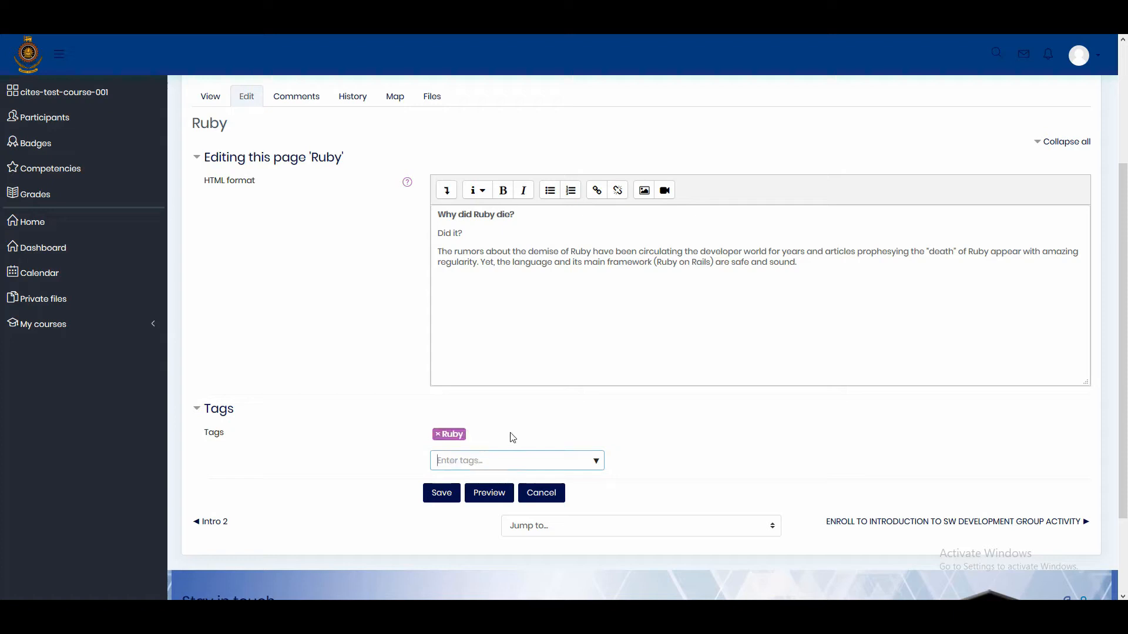
click(442, 503)
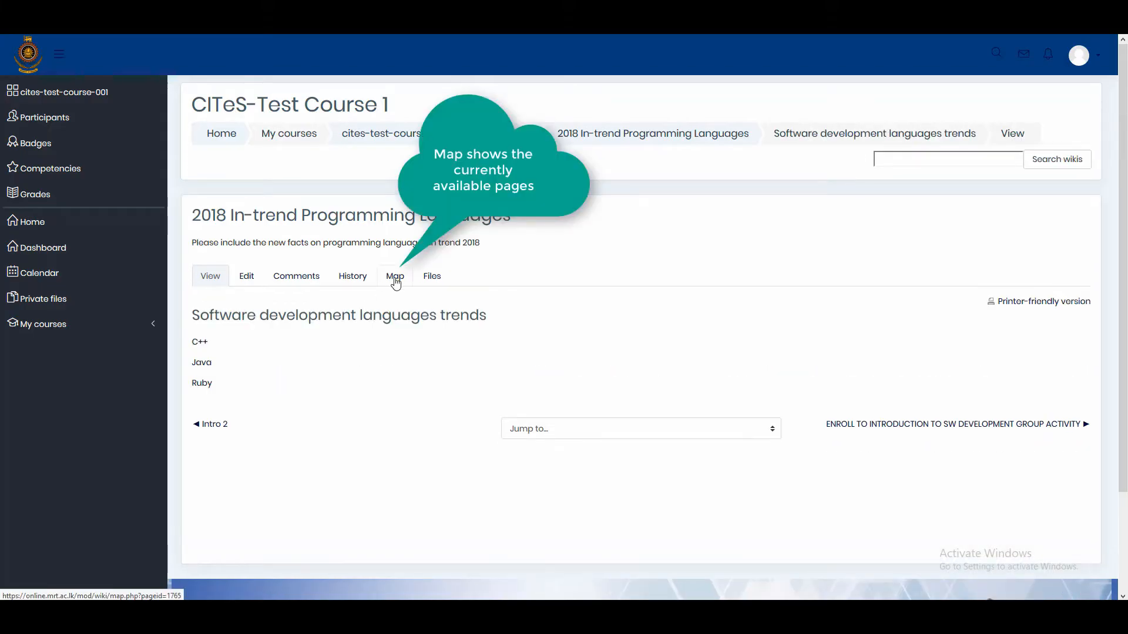
- Review the wiki's page map, version history and comments, ending back on the "Software development languages trends" page view
click(396, 278)
scroll(243, 406, down, 1)
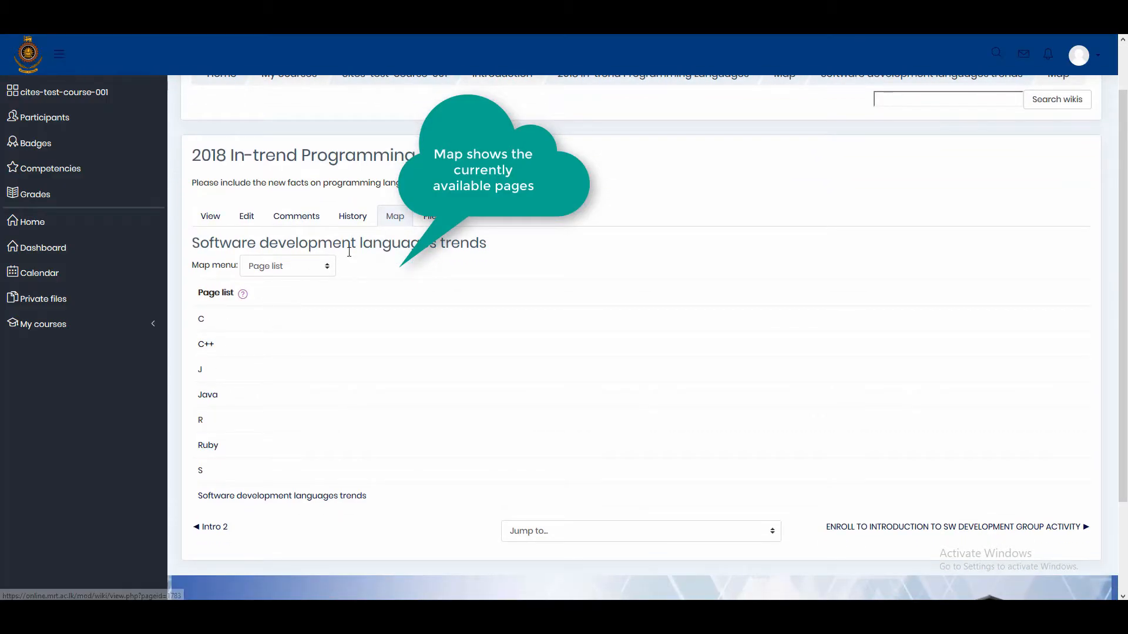
click(352, 216)
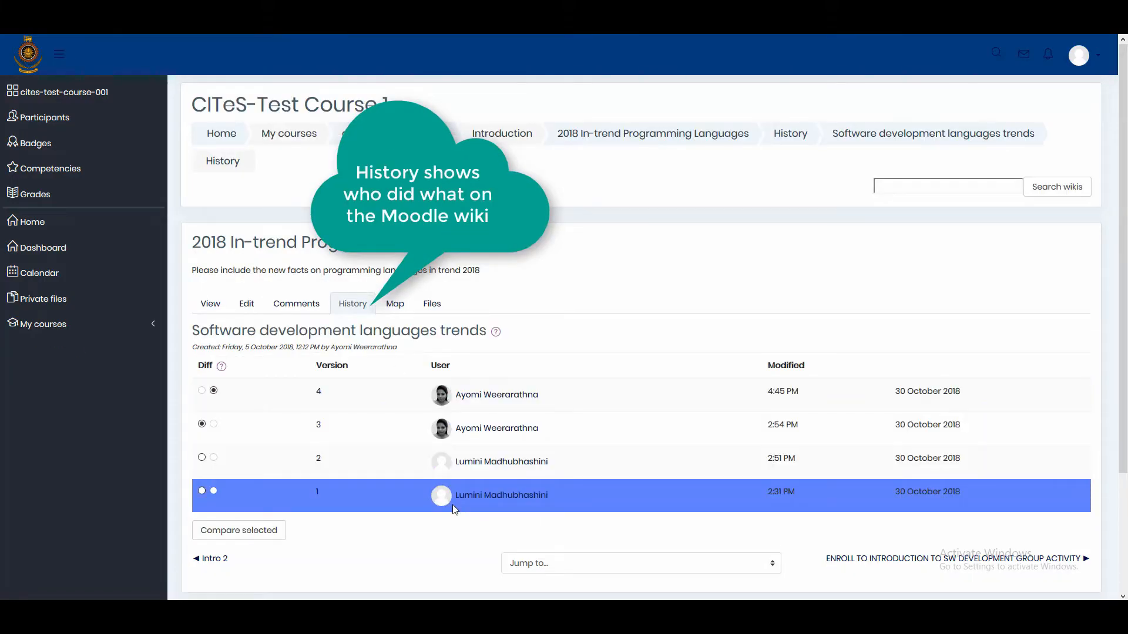
click(299, 308)
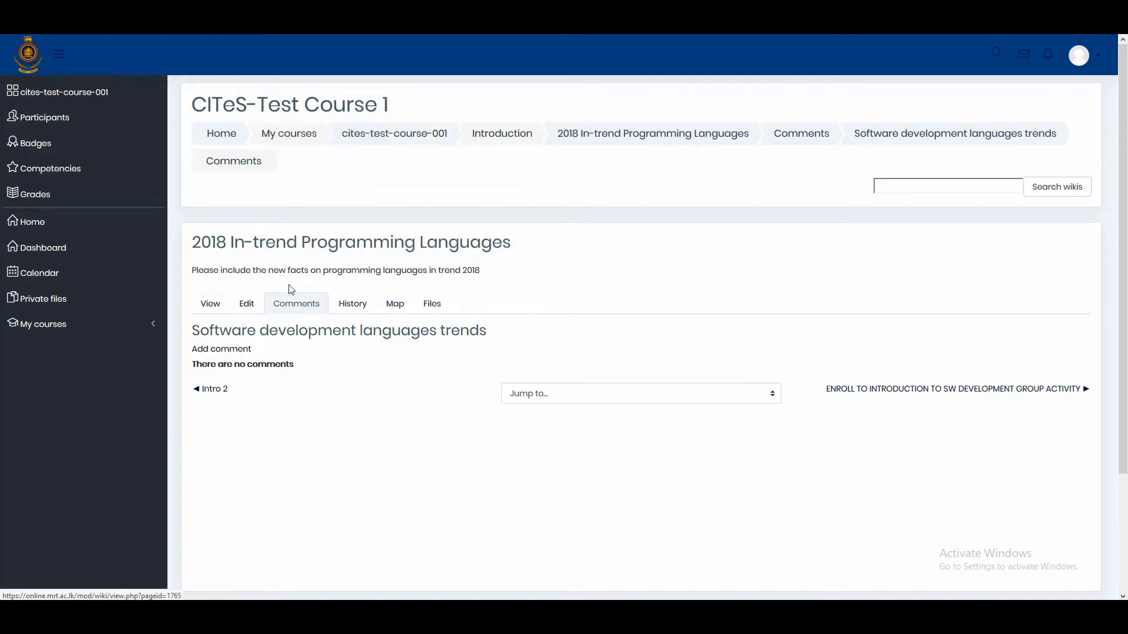
click(209, 304)
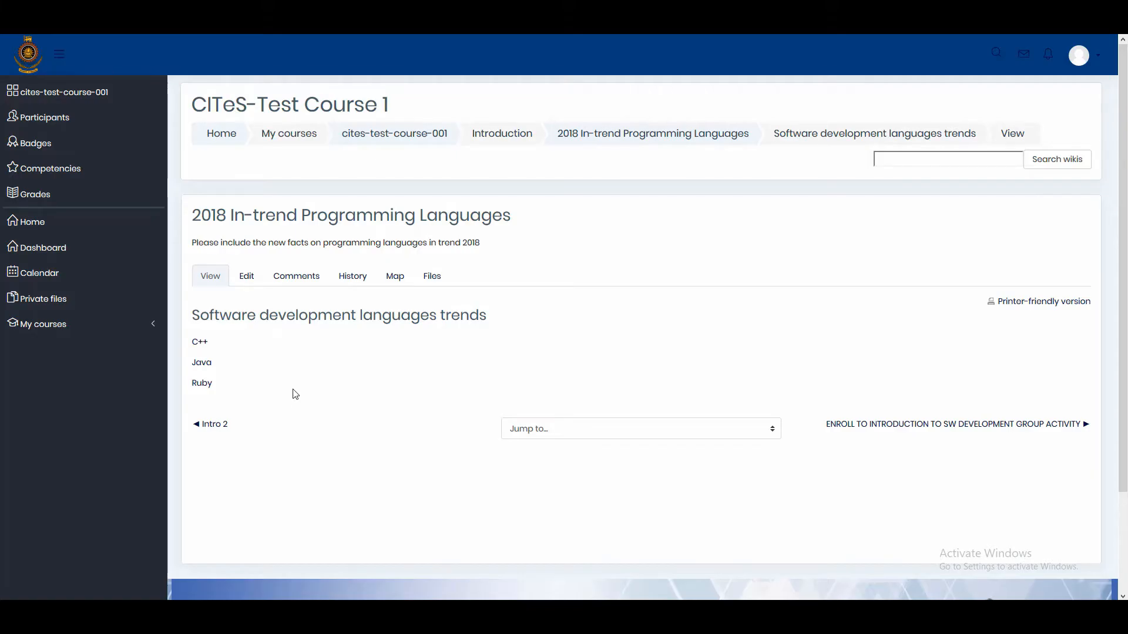
- Edit the "Software development languages trends" page and add a [[ Python]] page link below Ruby
click(247, 277)
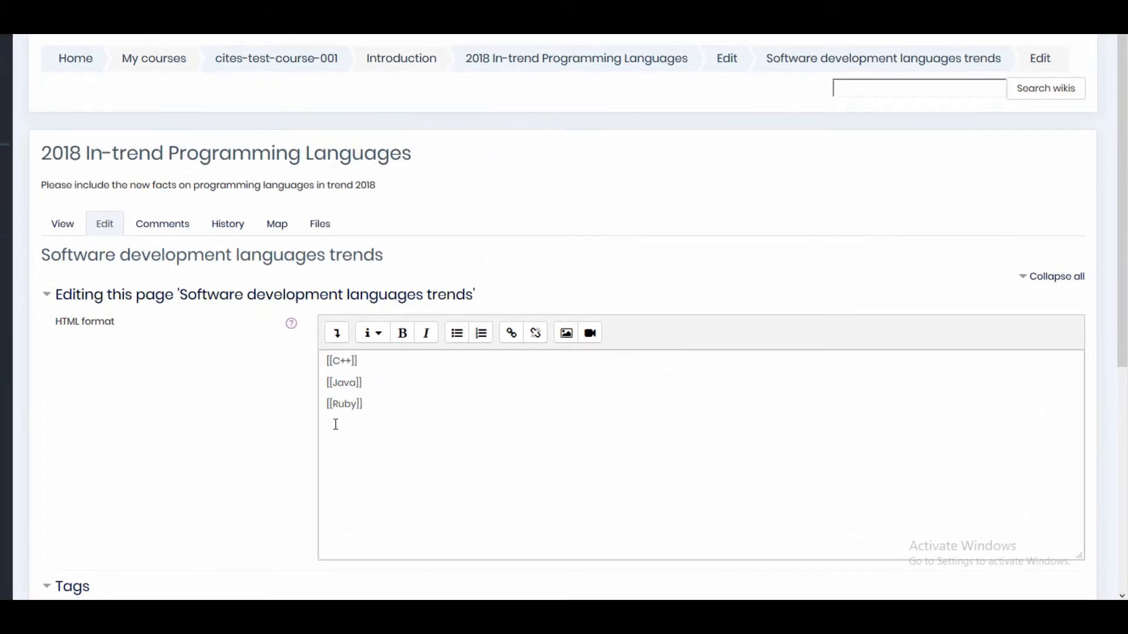
click(333, 422)
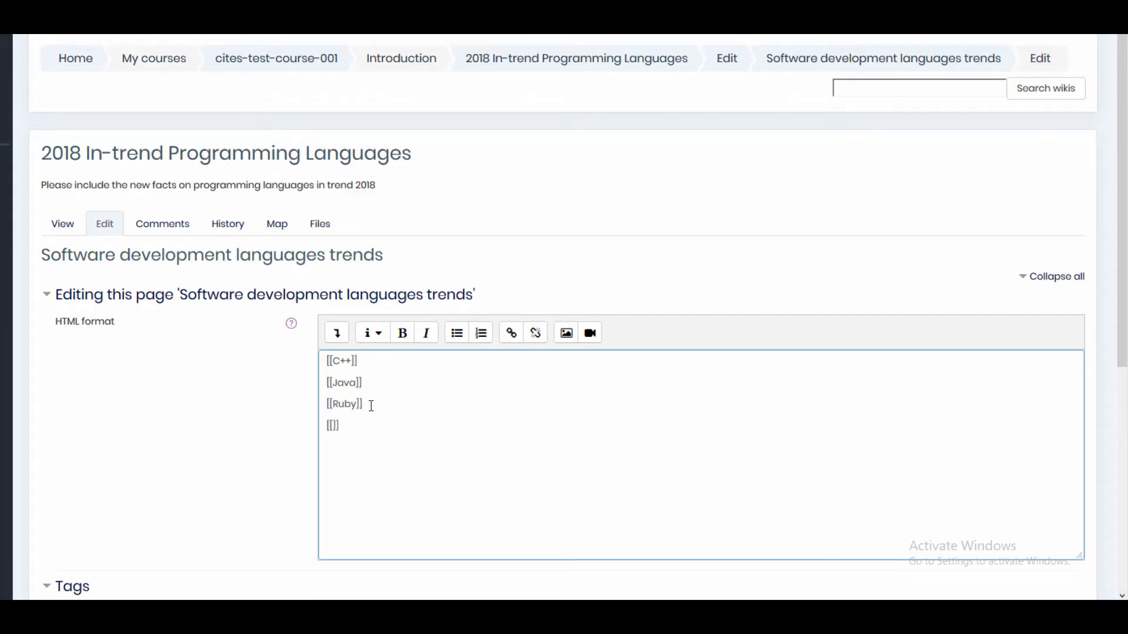
text([[]])
key(Left)
key(Left)
text(Python)
- Save the "Software development languages trends" page without tags and create the Python page from its new link
scroll(392, 434, down, 4)
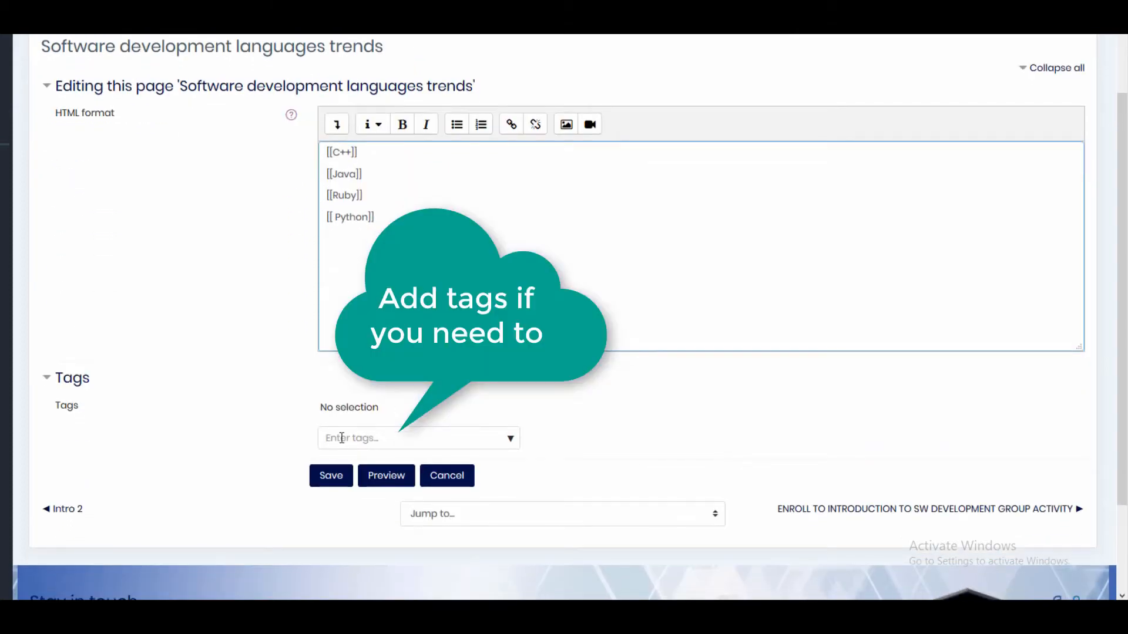
click(341, 438)
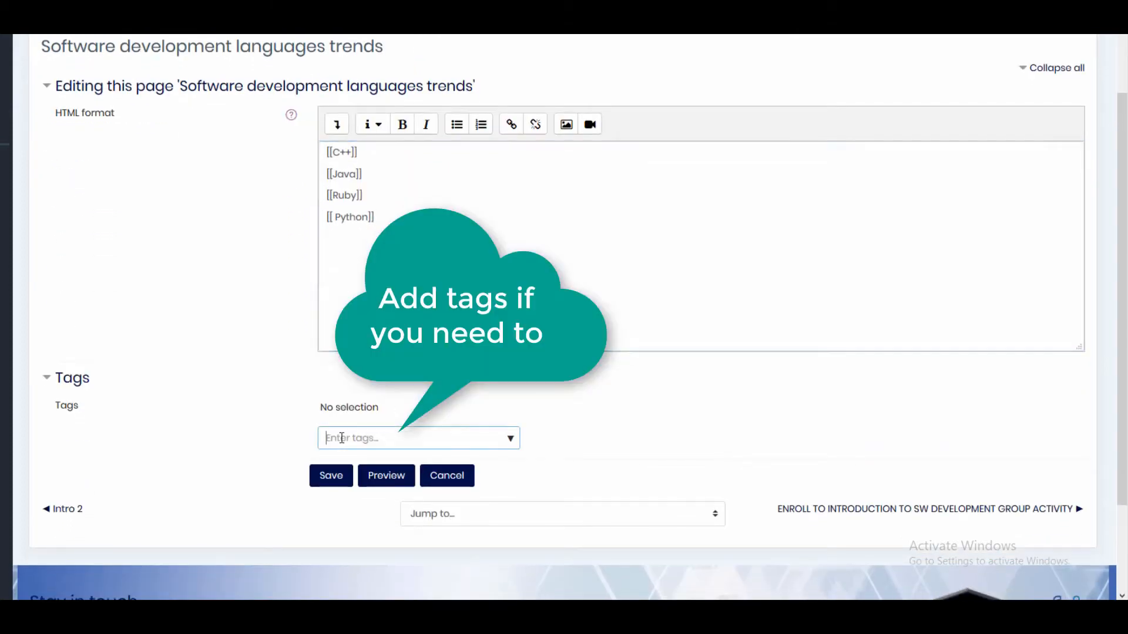
click(332, 480)
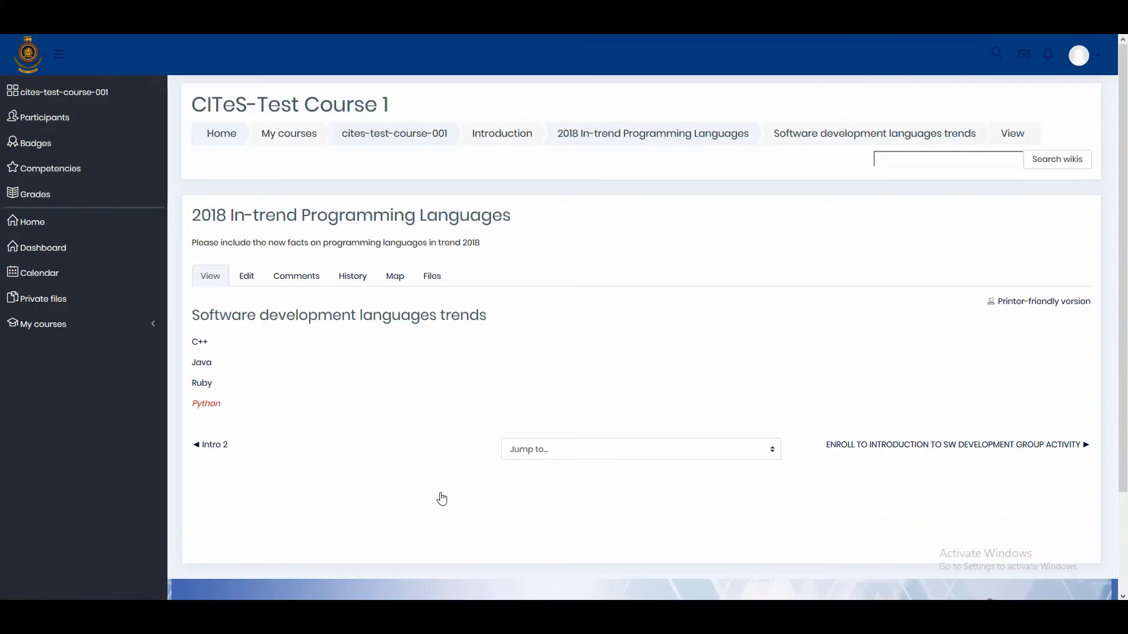
click(212, 411)
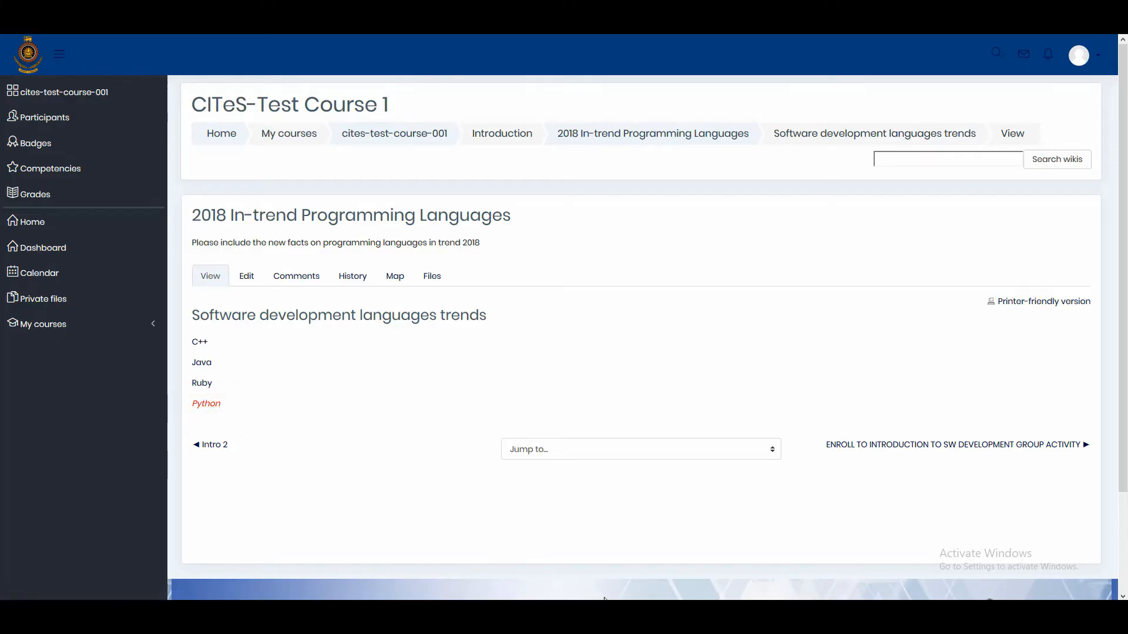
click(464, 410)
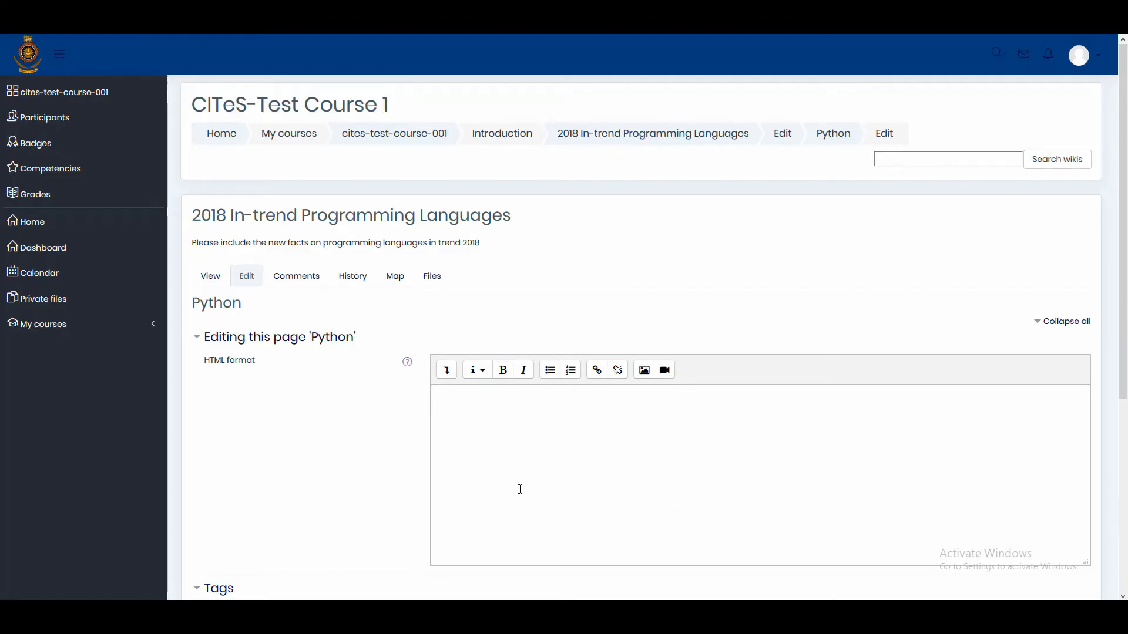
- Add a [[ Python in Commercial use]] page link as the Python page's content and save the page
scroll(453, 418, down, 1)
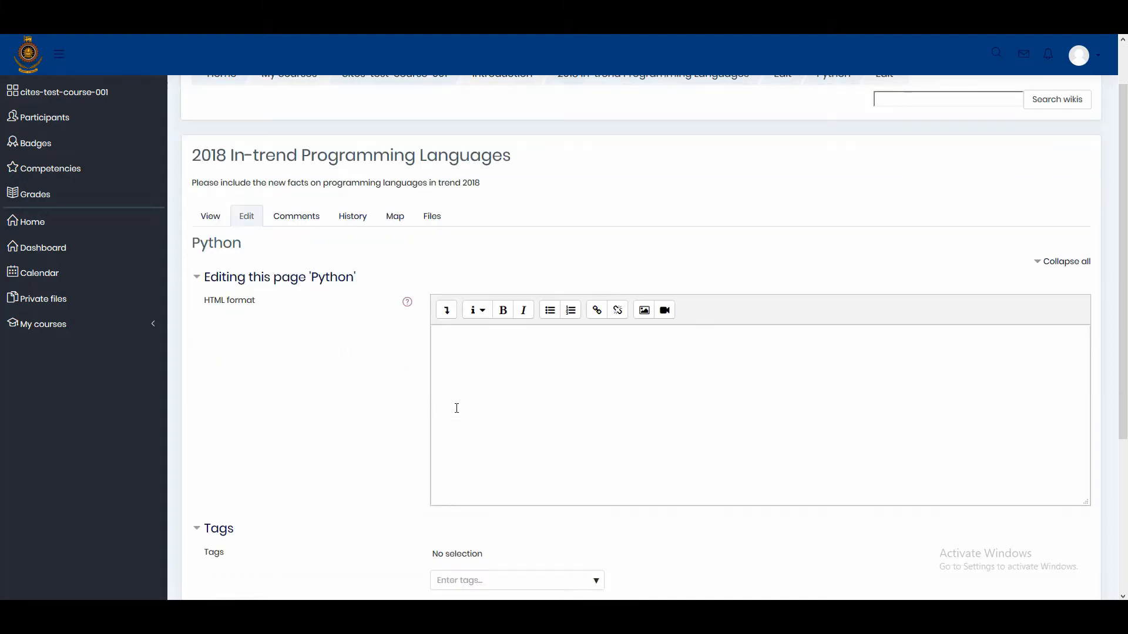
click(449, 341)
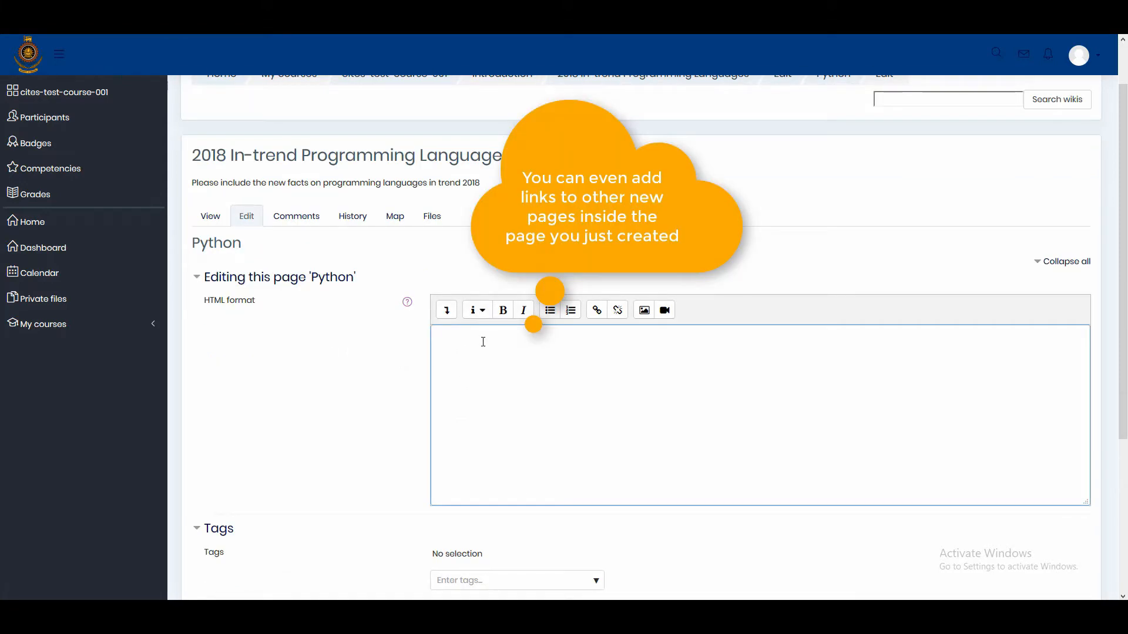
text([[)
text( ])
text(Python us)
text(e in)
key(BackSpace)
key(BackSpace)
key(BackSpace)
key(BackSpace)
key(BackSpace)
key(BackSpace)
key(BackSpace)
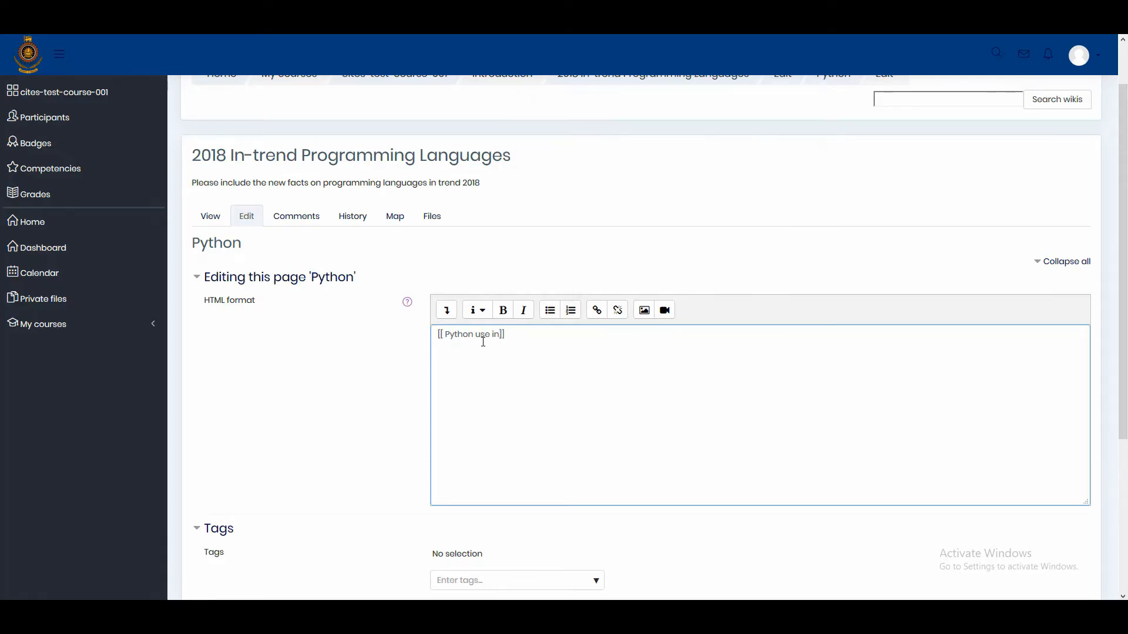
text(in Comma)
text(rcial use)
scroll(496, 496, down, 3)
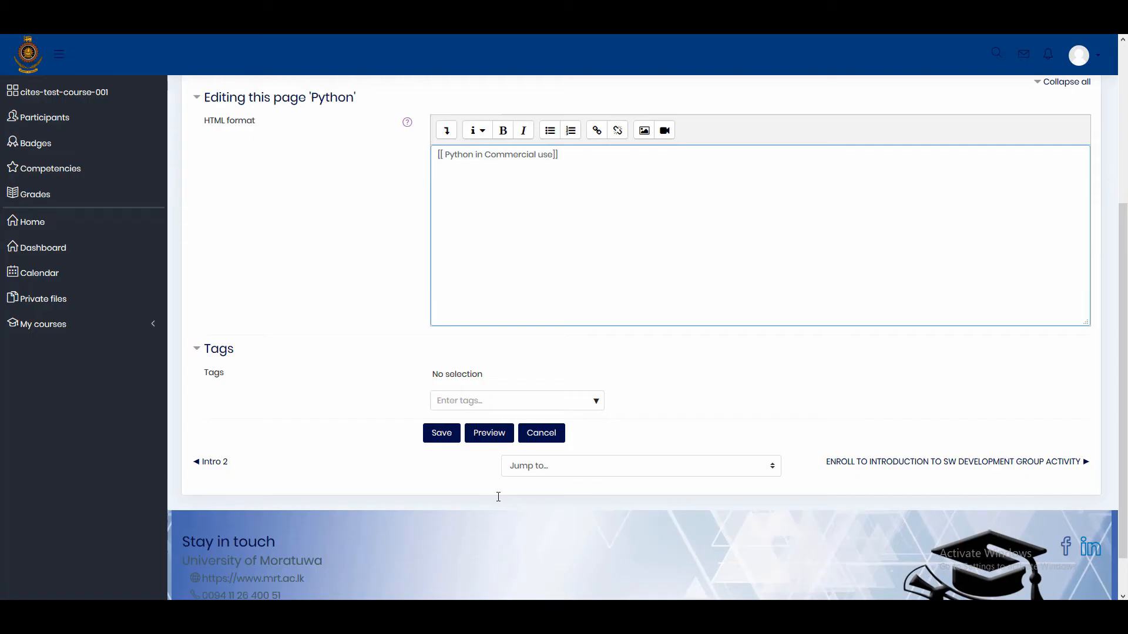
click(451, 442)
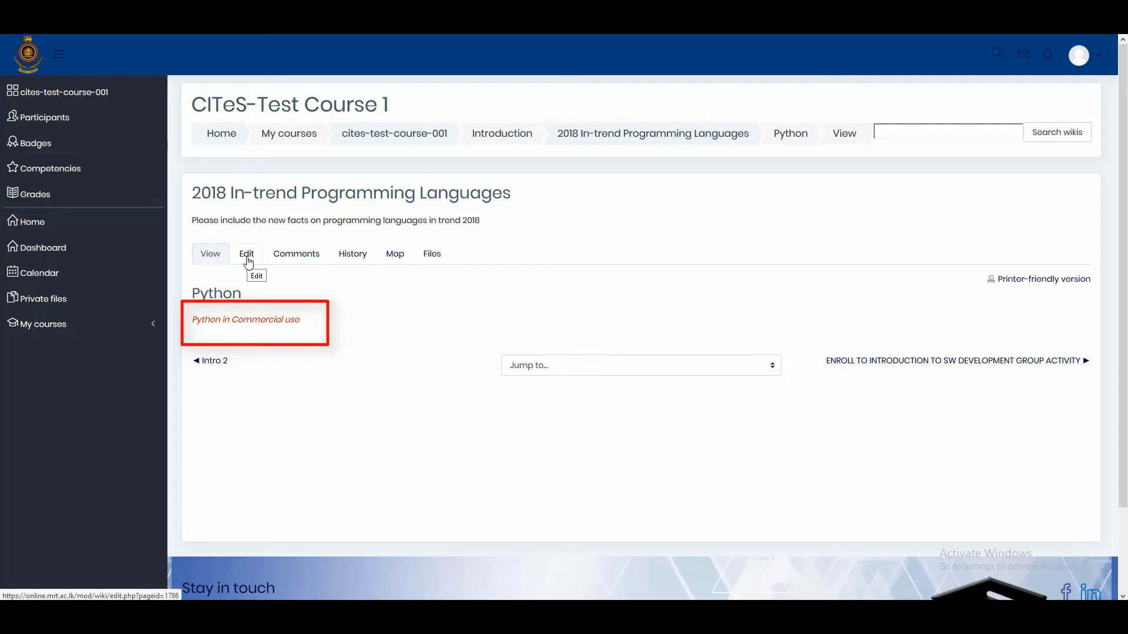
- Open the "Python in Commercial use" link in a new browser tab and create its page in HTML format
right_click(261, 327)
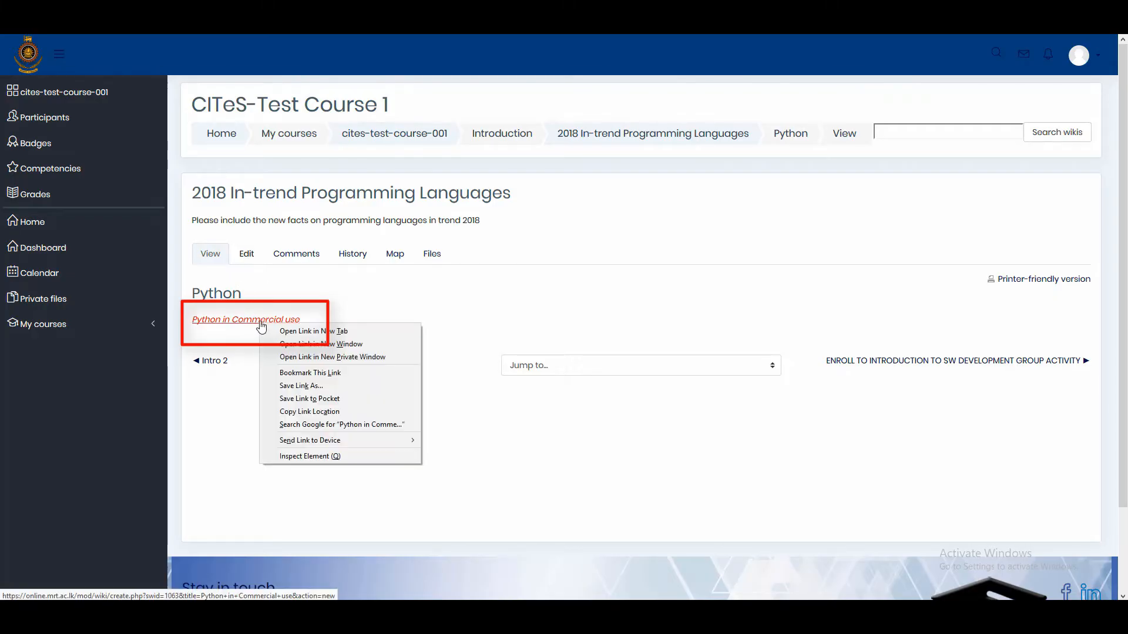
click(297, 331)
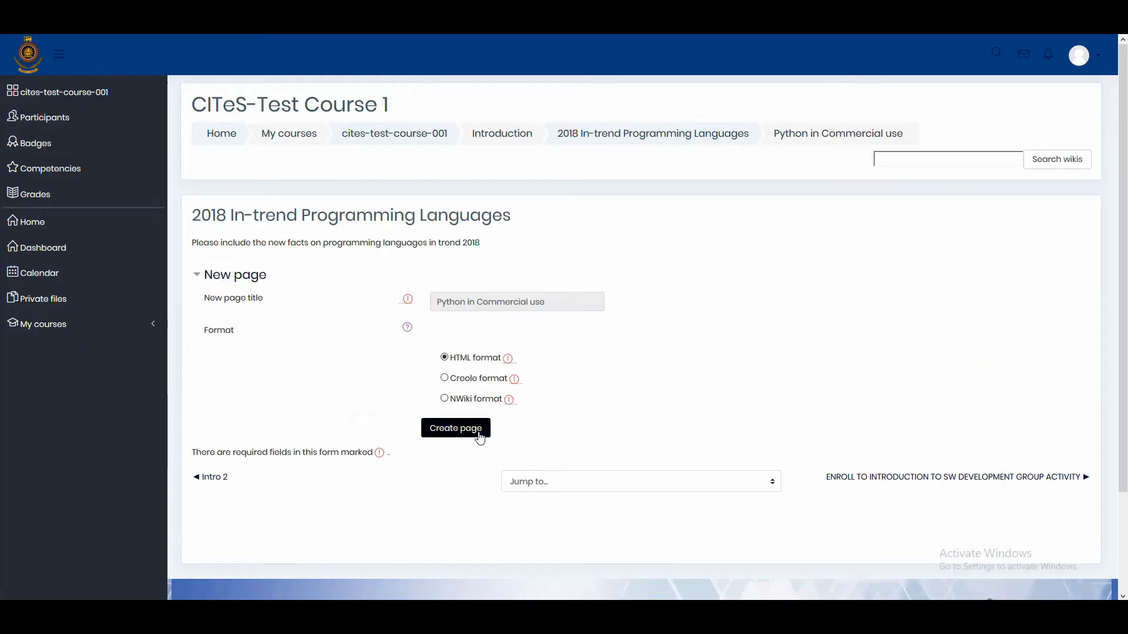
click(480, 437)
- Enter "add content regarding python in commercial use in 2018" on the new page, correcting the spelling of "commercial", and save it
text(add content regard)
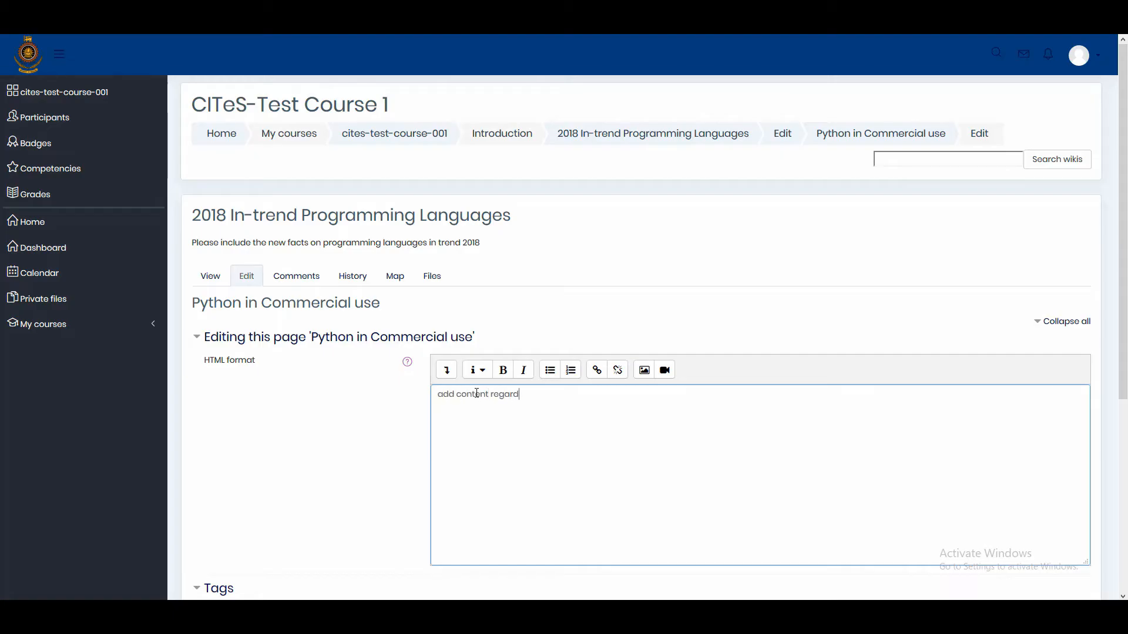
text(ing python in commersial use )
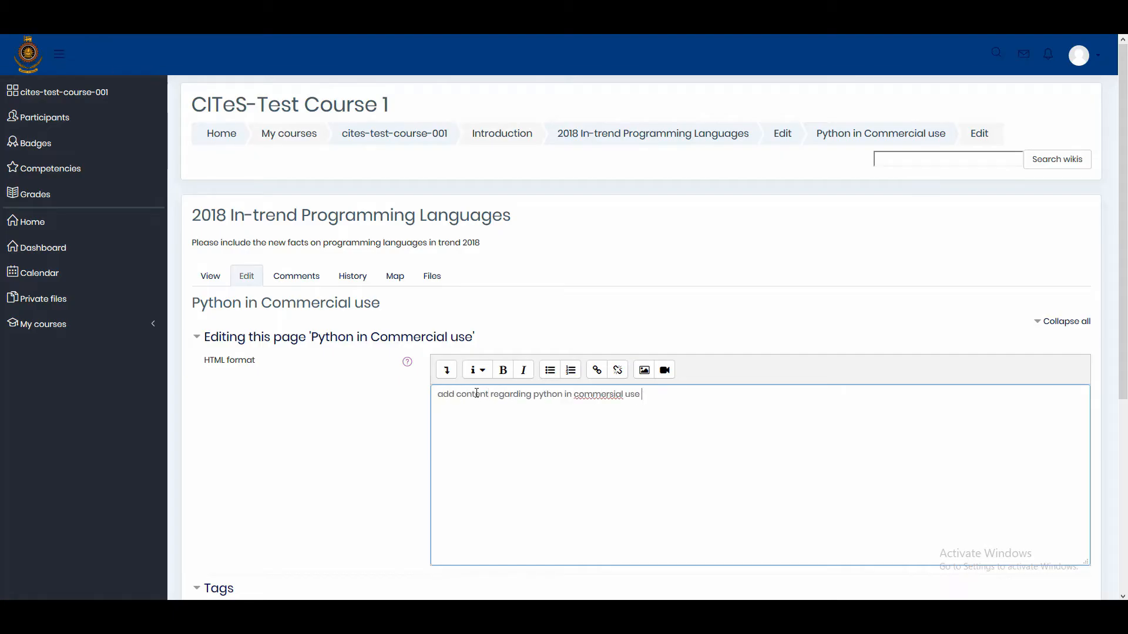
text(in 2018)
right_click(620, 395)
click(632, 402)
scroll(573, 479, down, 3)
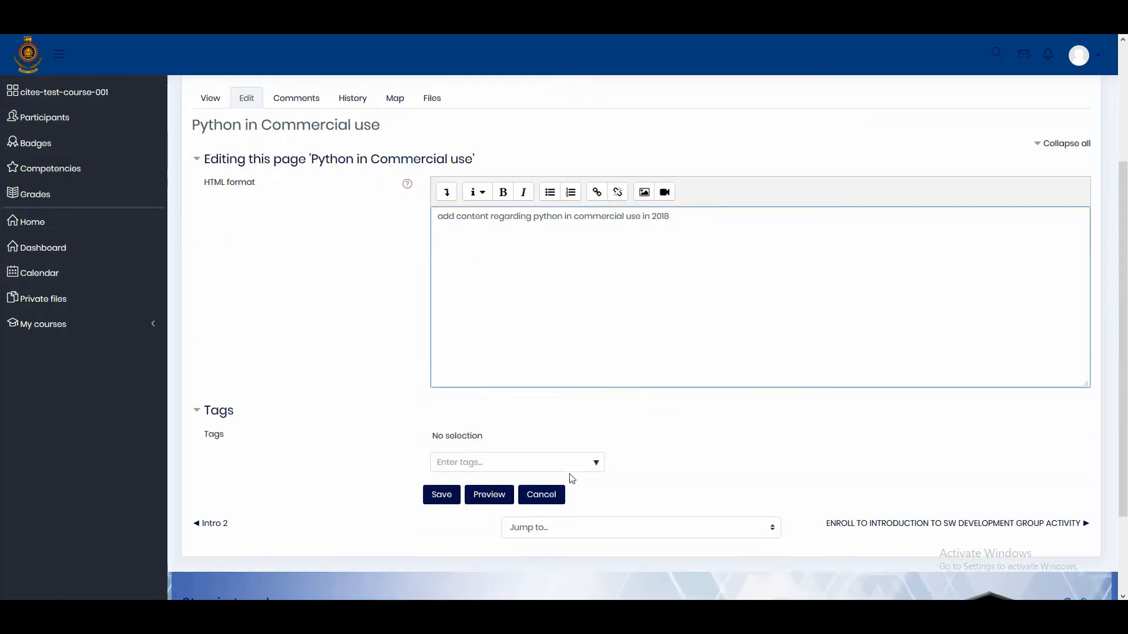
click(442, 495)
- Return to the Python page, edit it and insert four blank lines above the "Python in Commercial use" link
key(alt+Left)
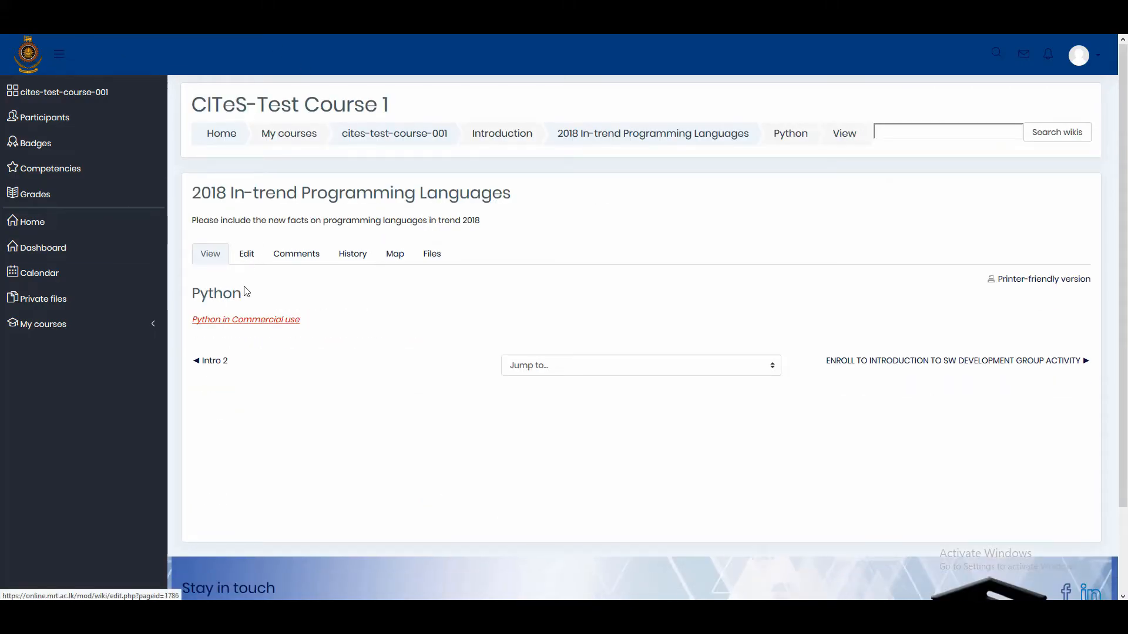
click(247, 254)
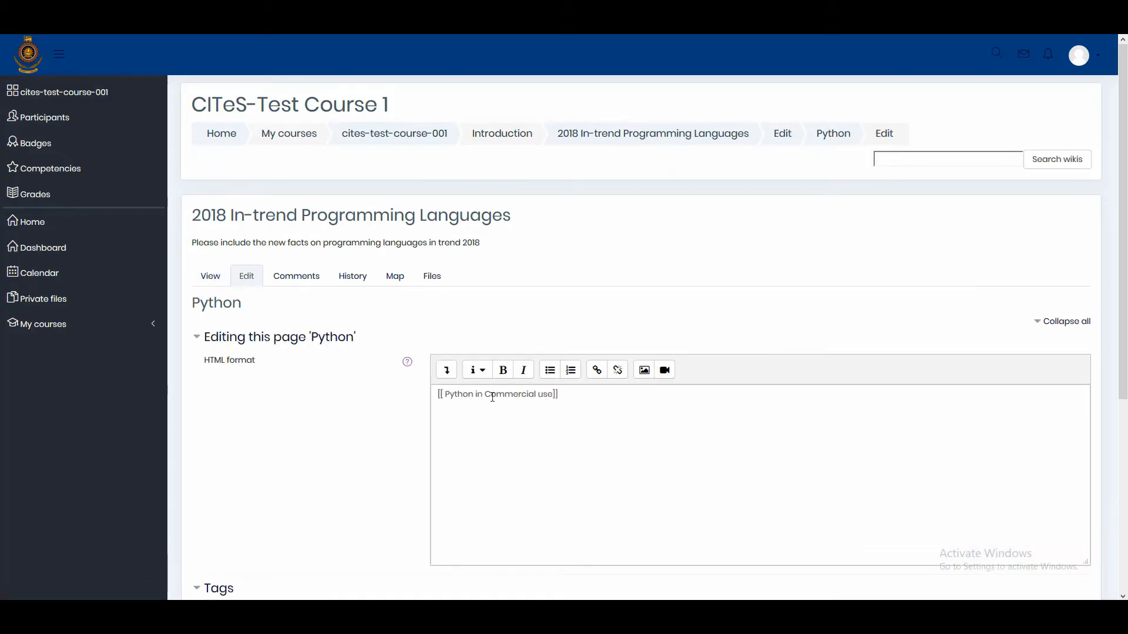
click(559, 394)
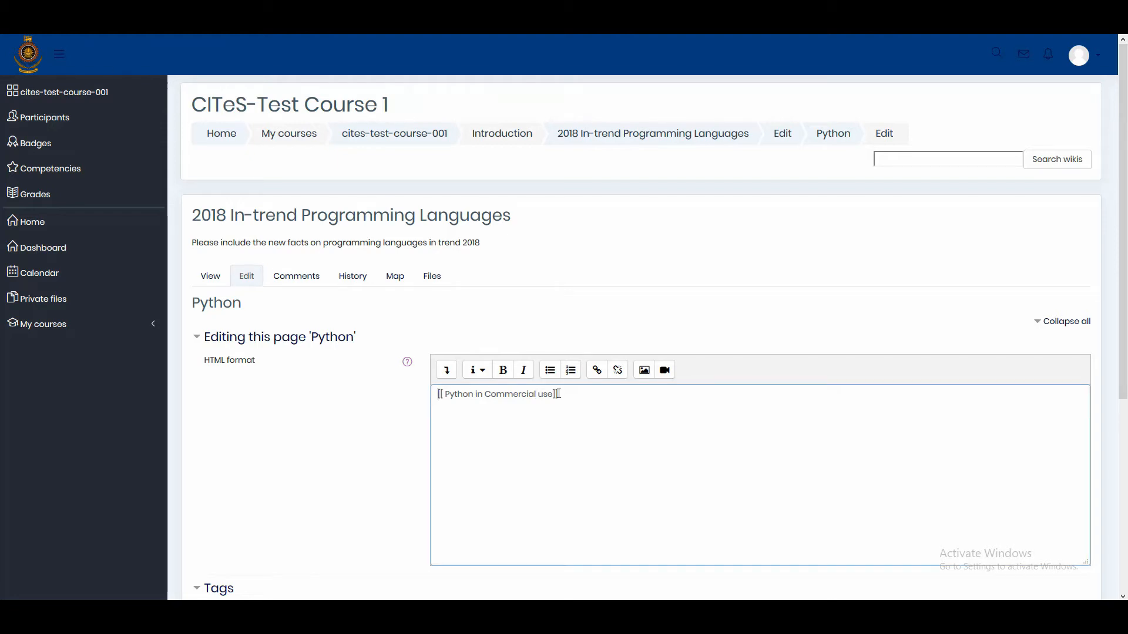
key(Return)
key(Return)
key(Return)
key(Return)
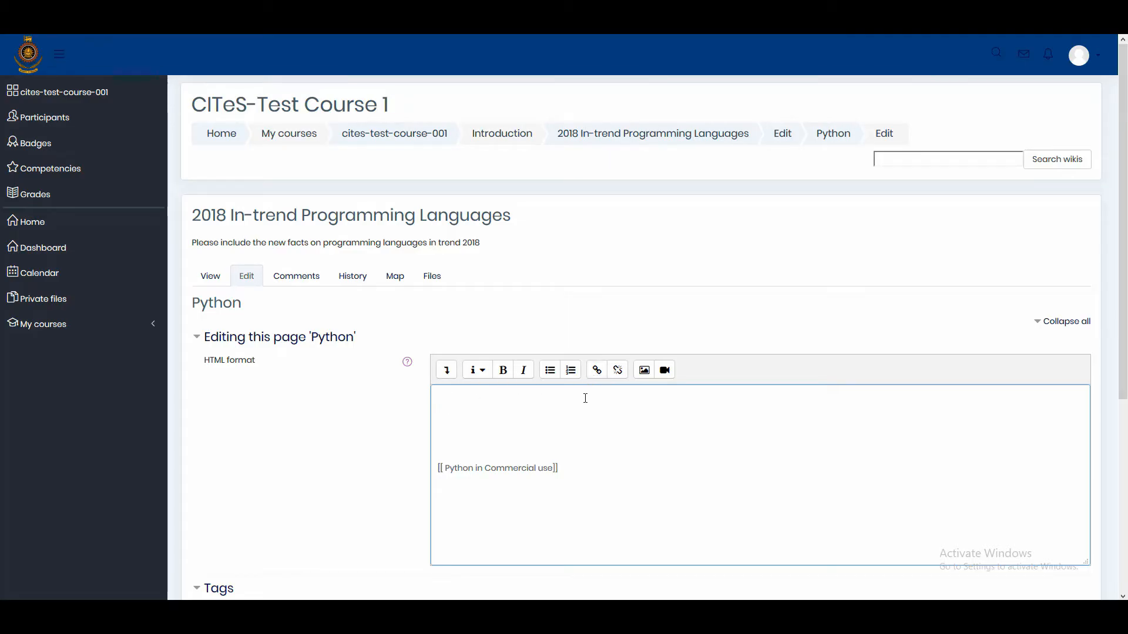
- Start inserting an image on the Python page, choosing the URL downloader as the file source
click(644, 371)
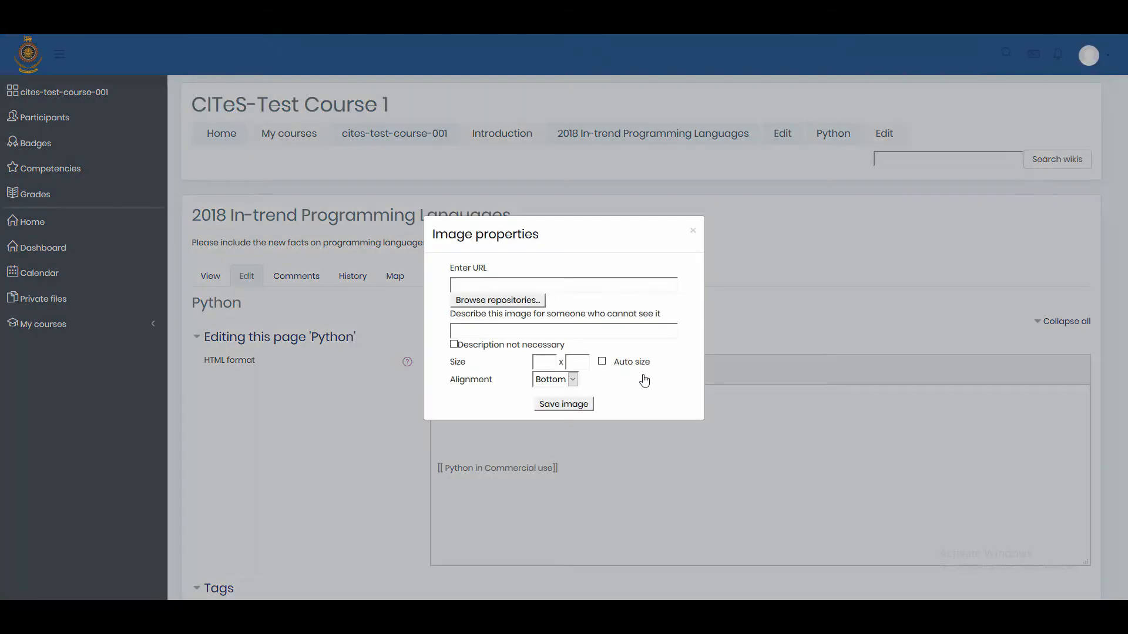
click(519, 306)
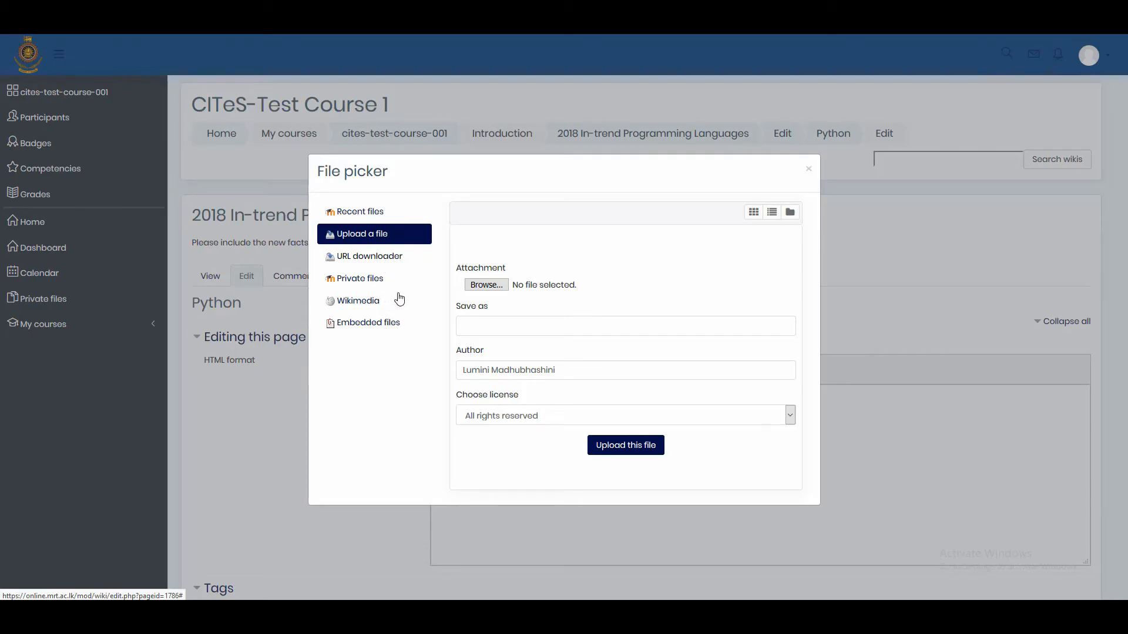
click(383, 259)
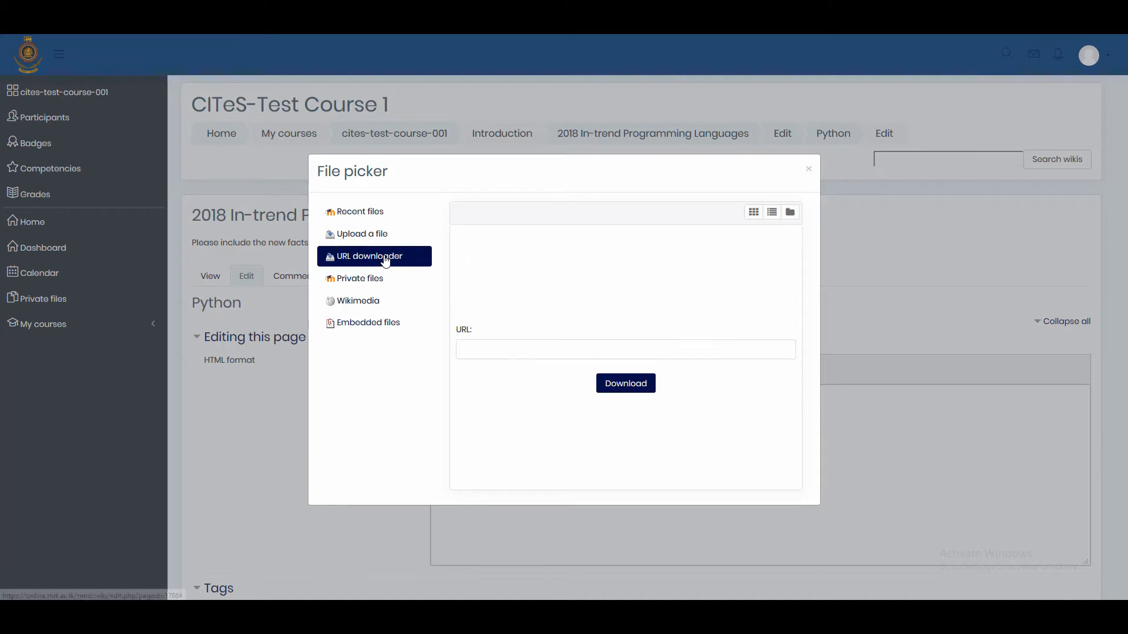
click(472, 353)
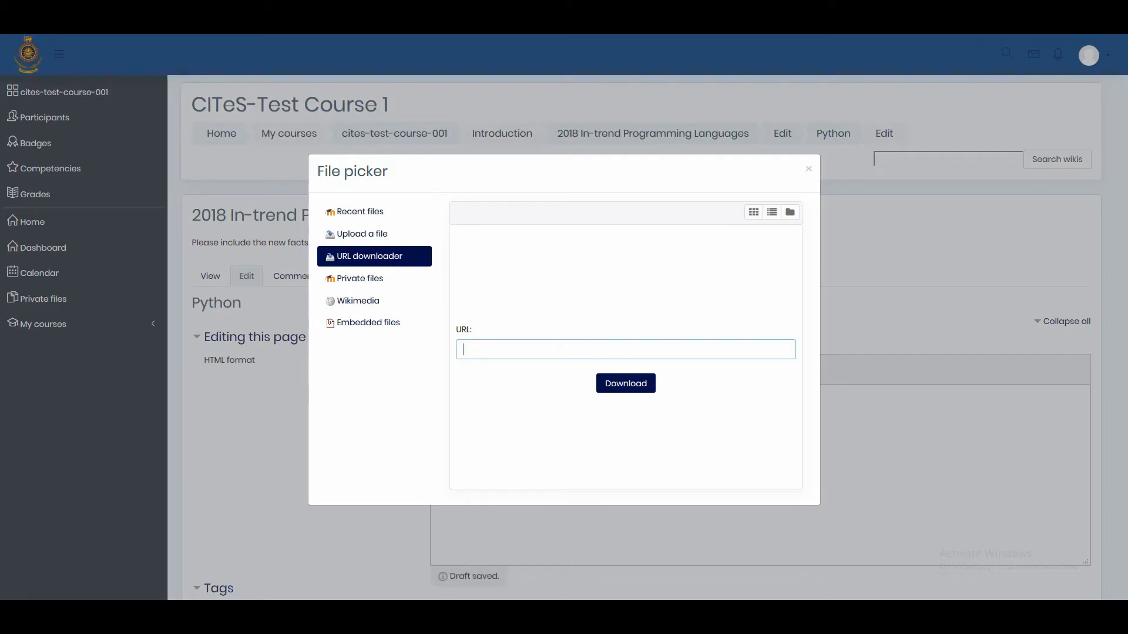
- Copy the Python logo's image location from the ThoughtCo "Python's String Templates" article and return to the wiki
key(ctrl+t)
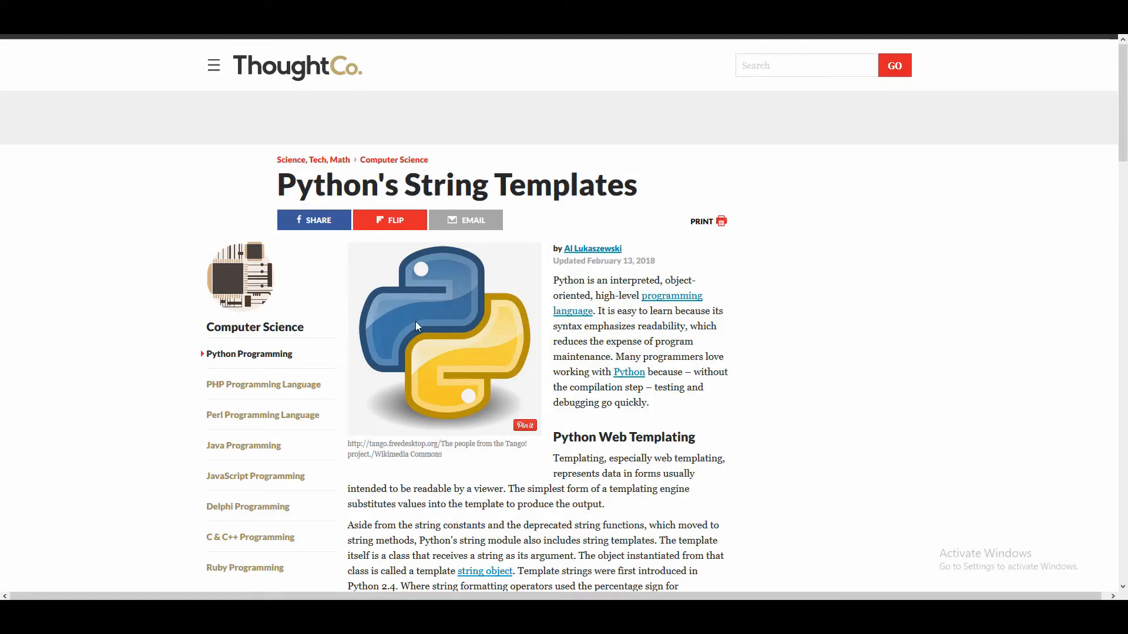
right_click(415, 322)
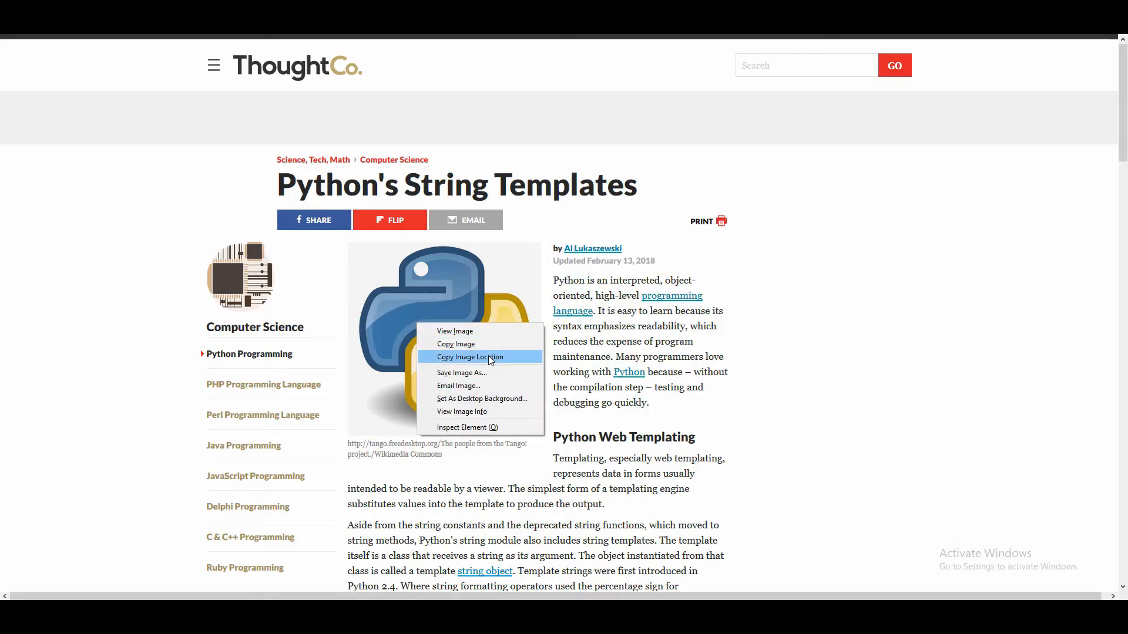
click(488, 355)
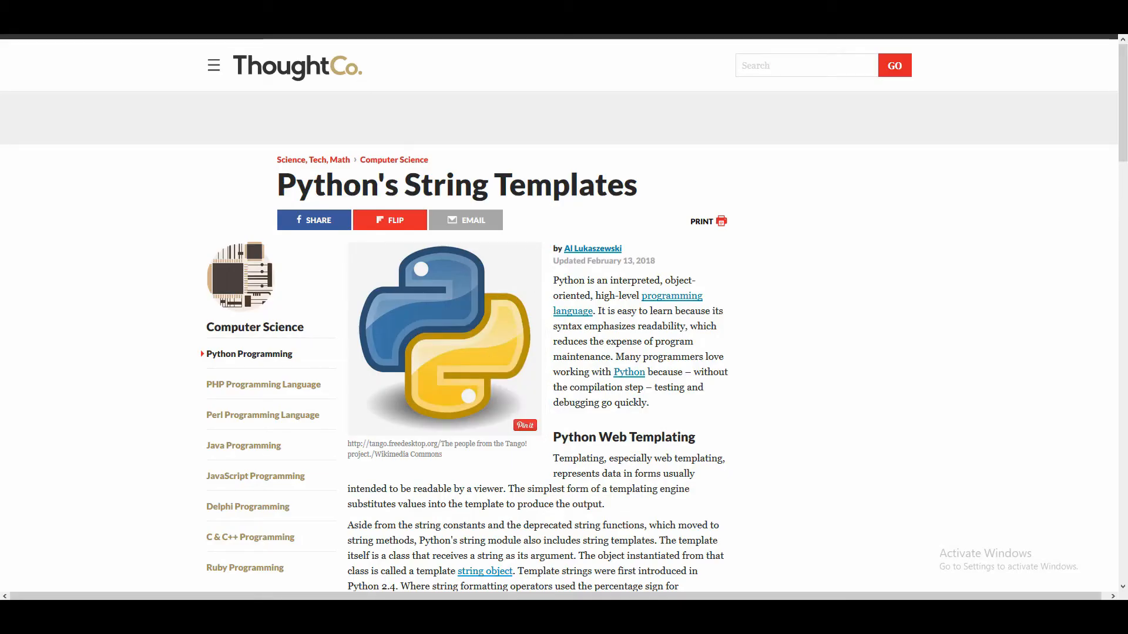
key(ctrl+w)
- Download the Python logo from the copied image URL and select it as a copy of the file
right_click(482, 351)
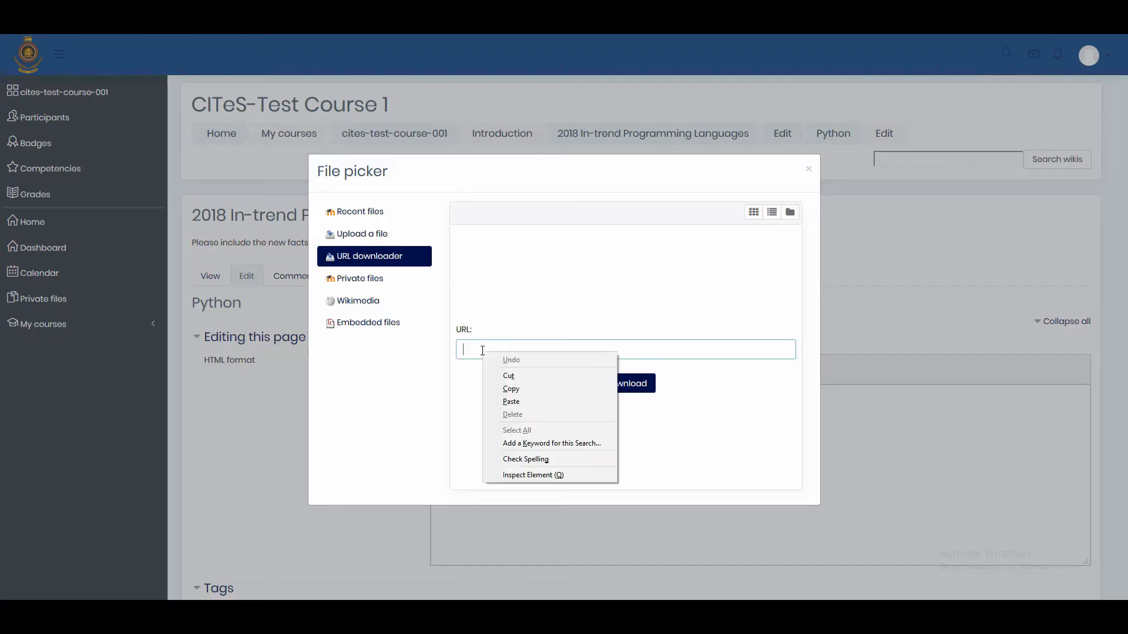
click(531, 401)
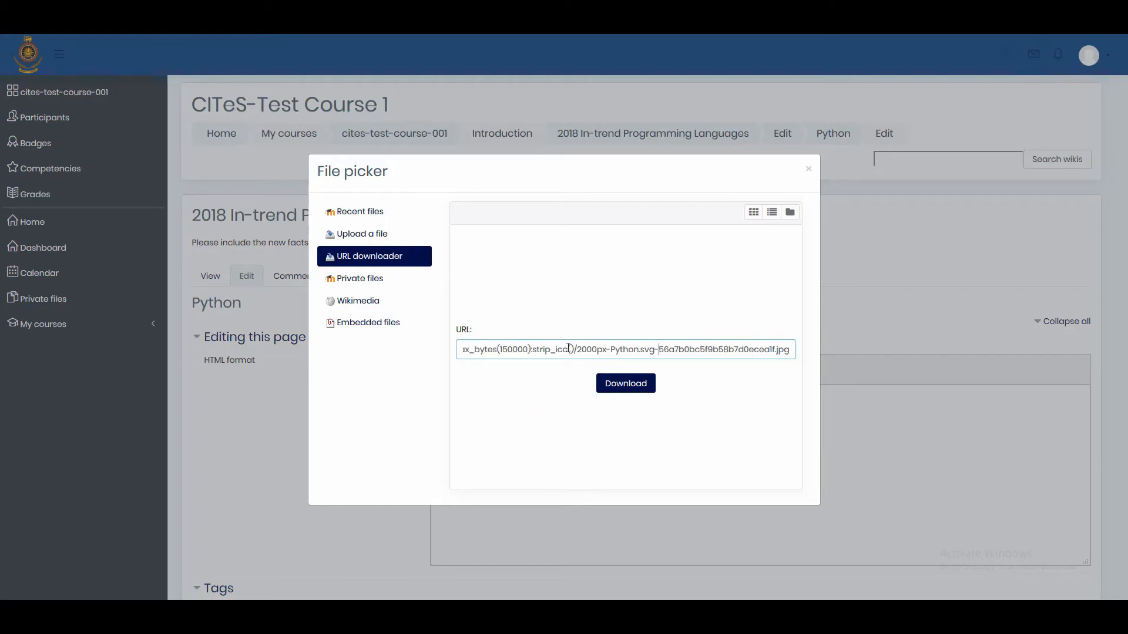
click(614, 385)
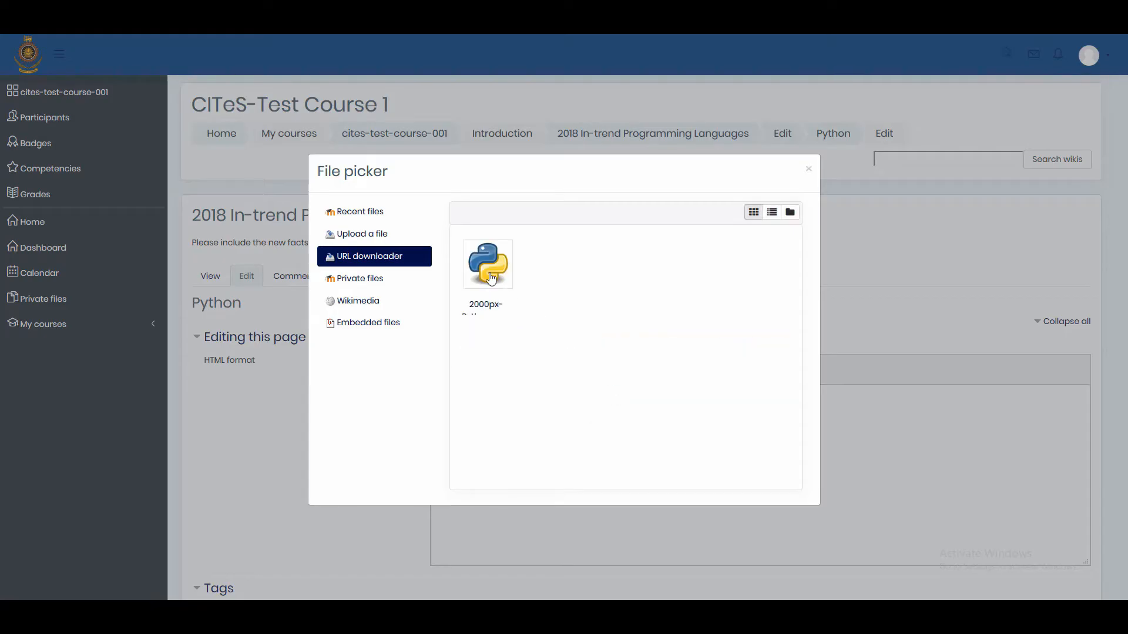
click(491, 276)
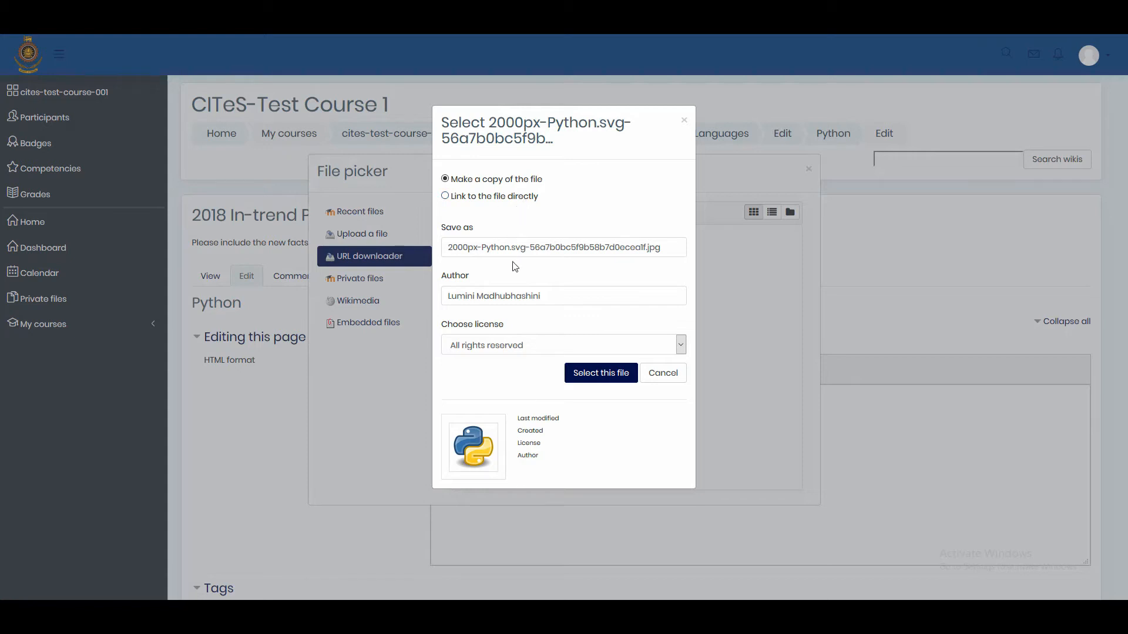
click(599, 376)
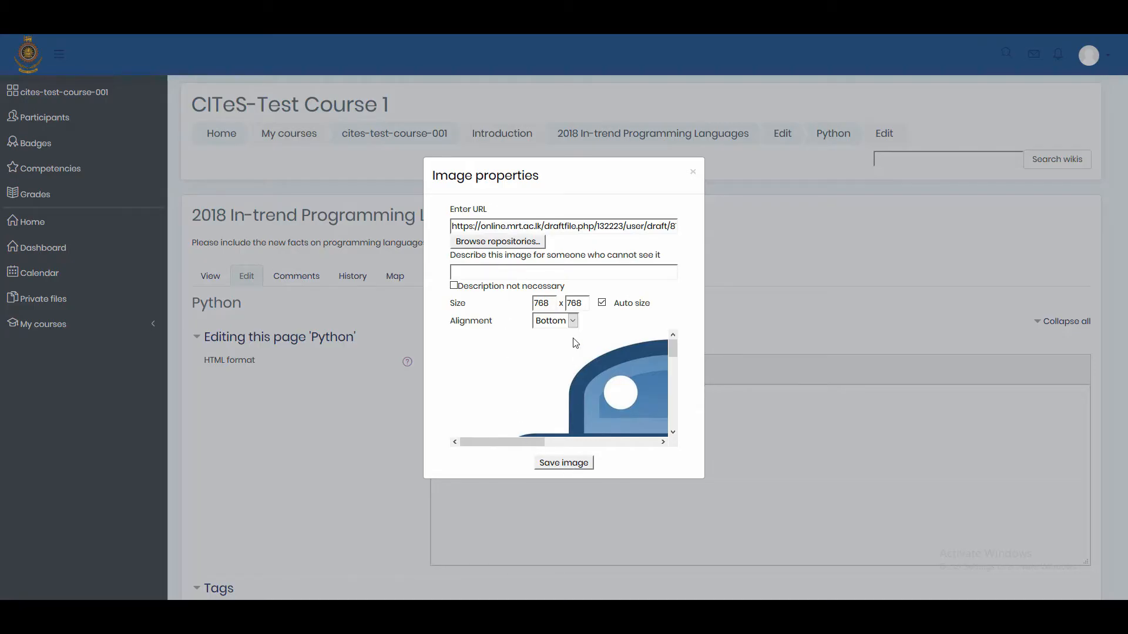
- Set the Python logo's size to 150 x 150 with auto size kept on
double_click(550, 303)
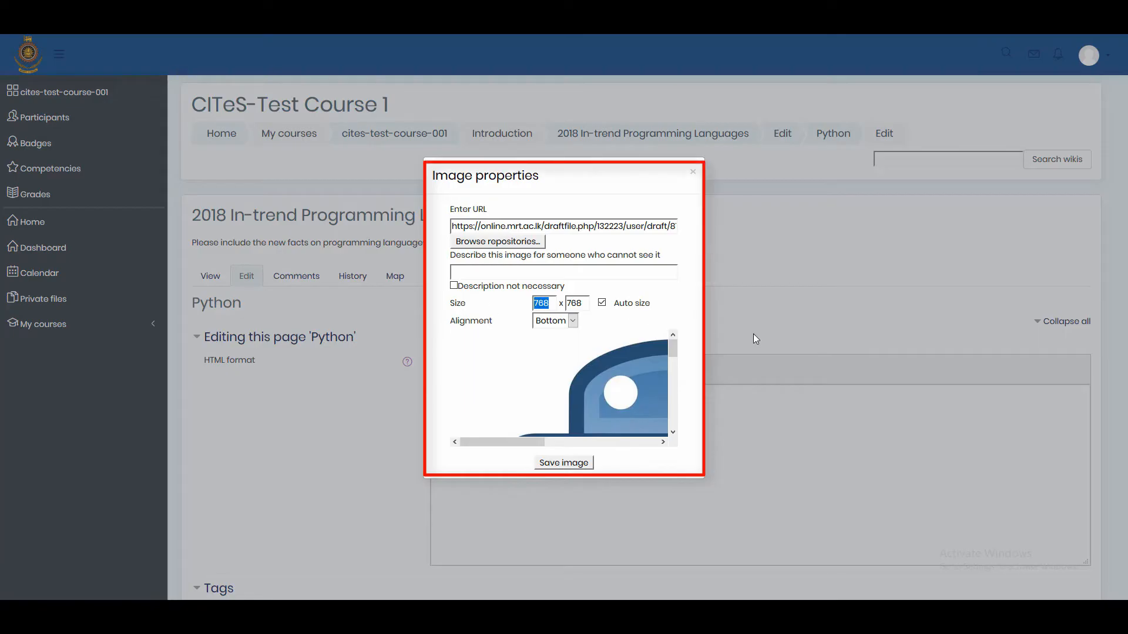
text(150)
double_click(584, 303)
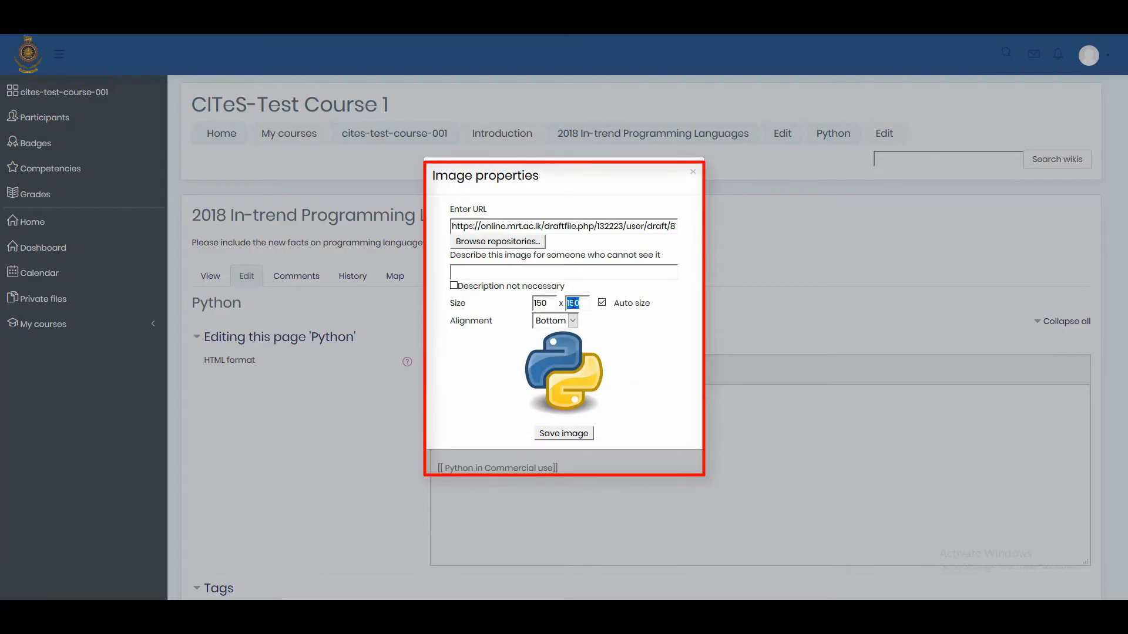
click(602, 303)
click(601, 303)
- Describe the logo as "Python symbol" and save the image into the Python page
text(P)
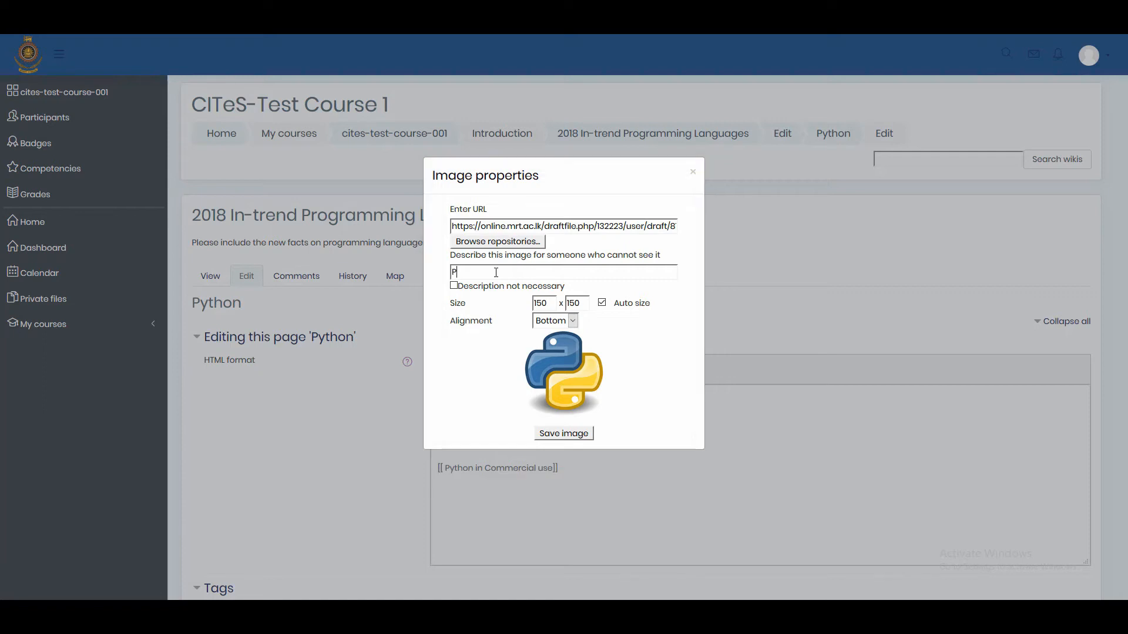
text(ython symbol)
click(569, 436)
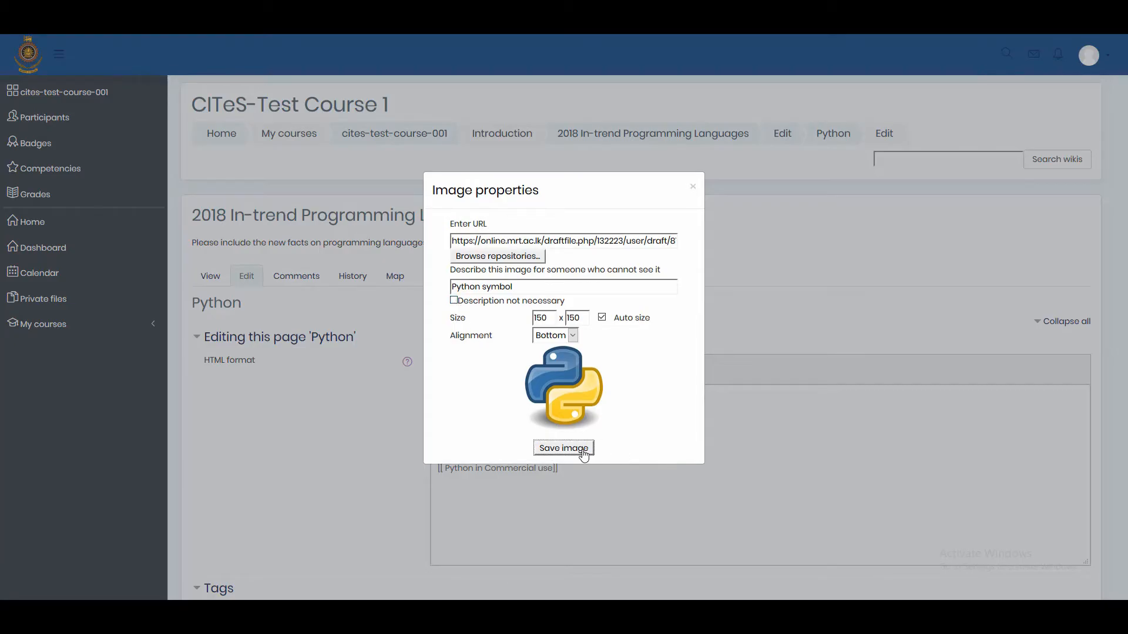
- Save the logo image into the page and format Data Visualization, Web Scraping and Regular Expressions as a bulleted list without extra blank lines below
click(581, 451)
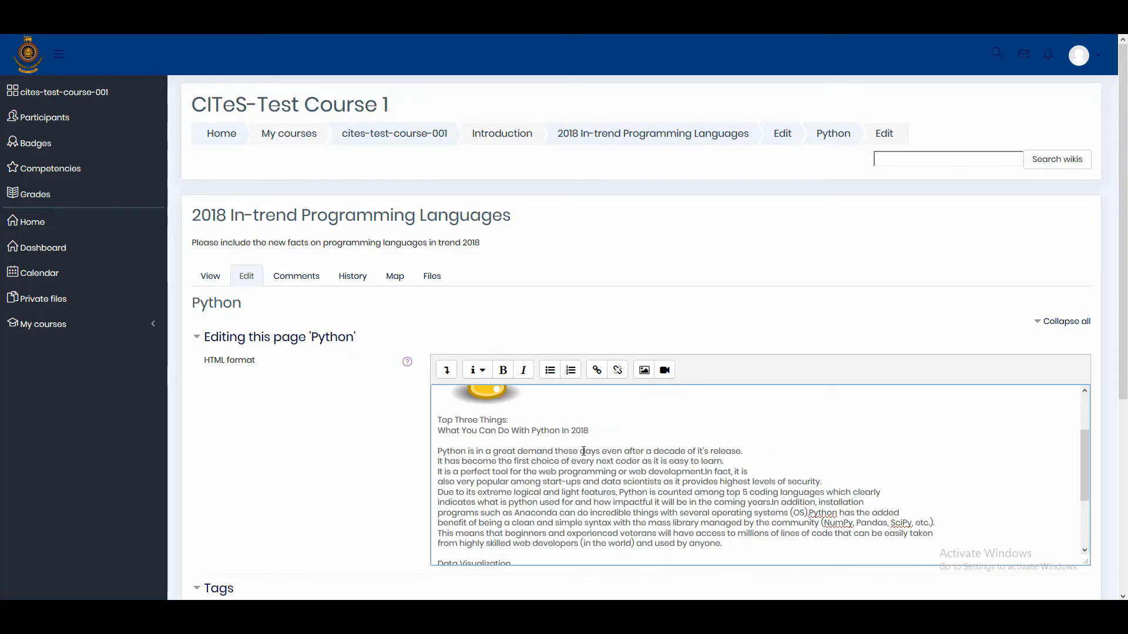
drag(446, 501, 568, 520)
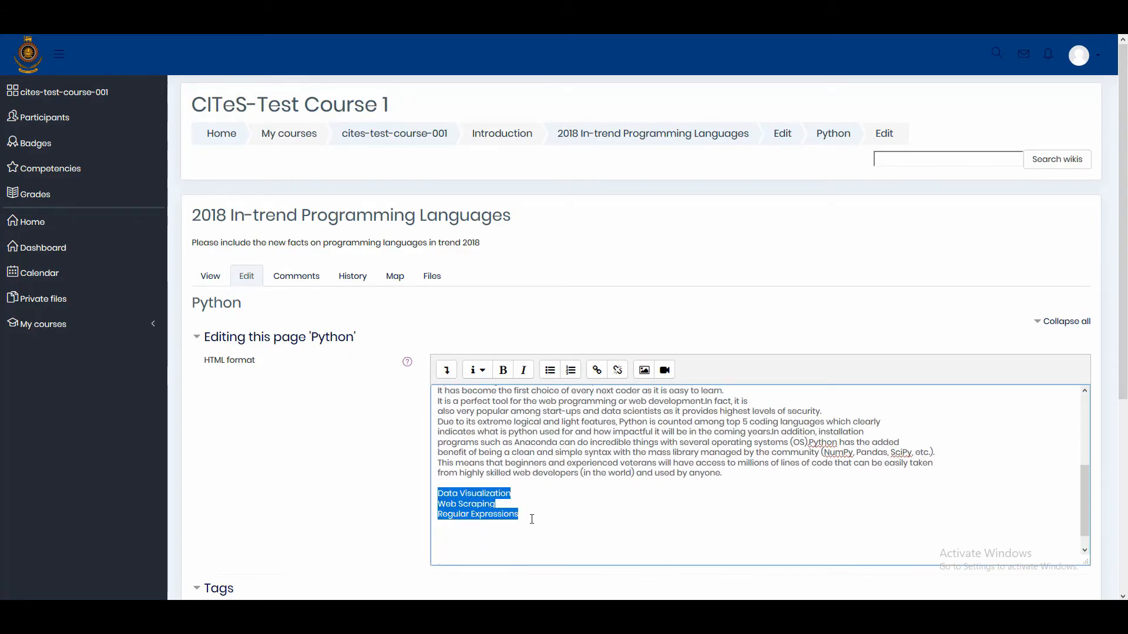
click(549, 371)
click(568, 520)
scroll(567, 520, down, 2)
key(Delete)
key(Delete)
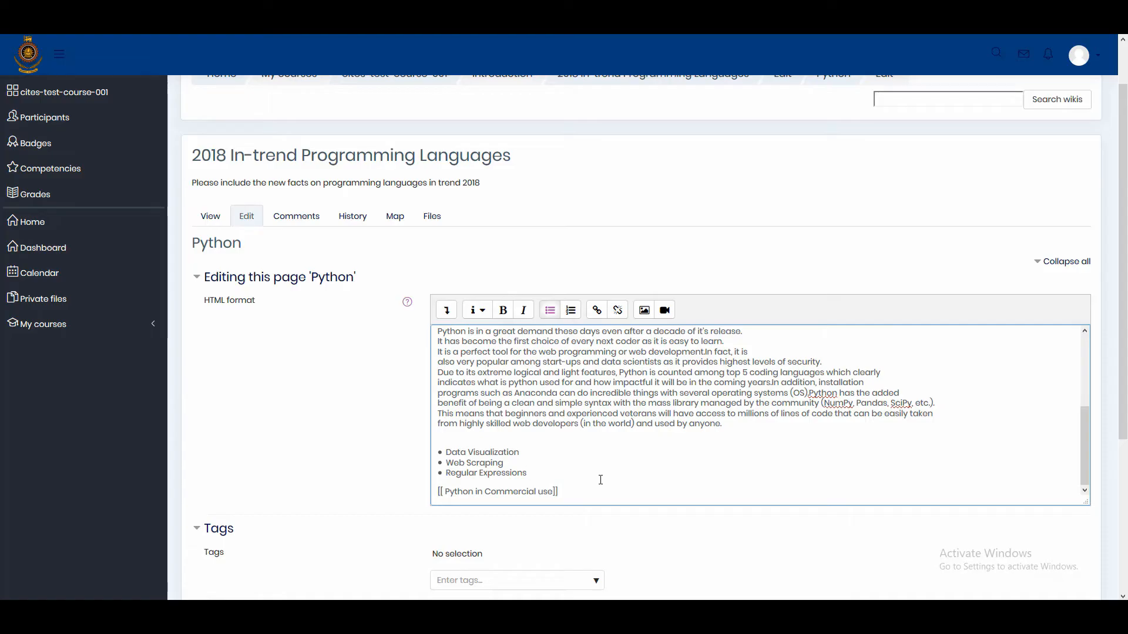
- Examine the media insertion options for links, video and audio, including the file sources offered for an audio file
scroll(600, 480, up, 3)
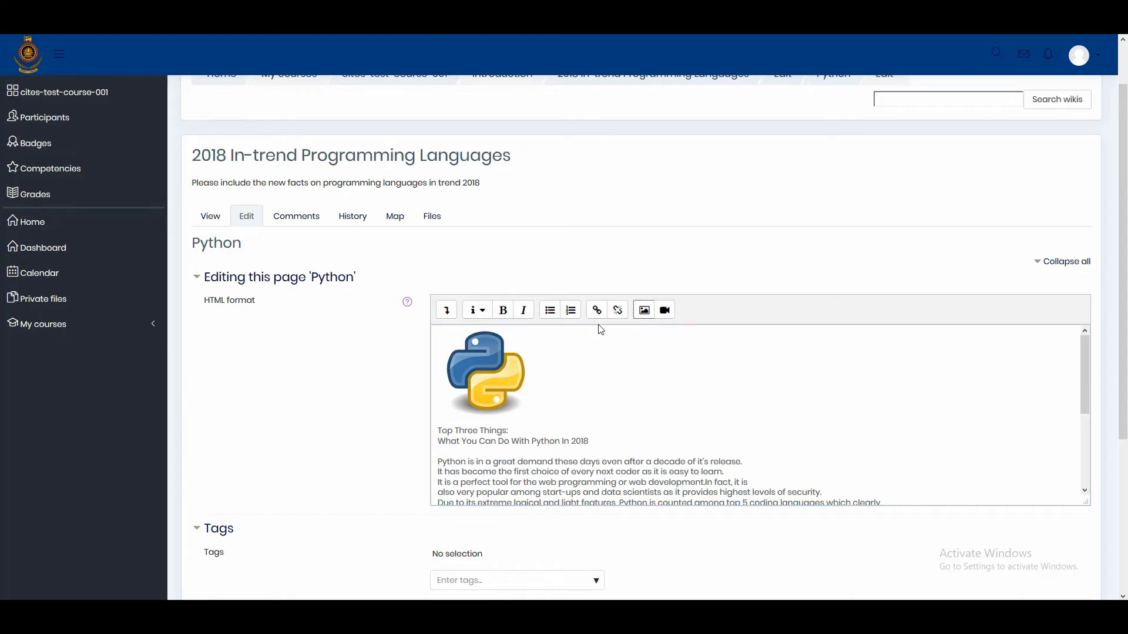
click(665, 311)
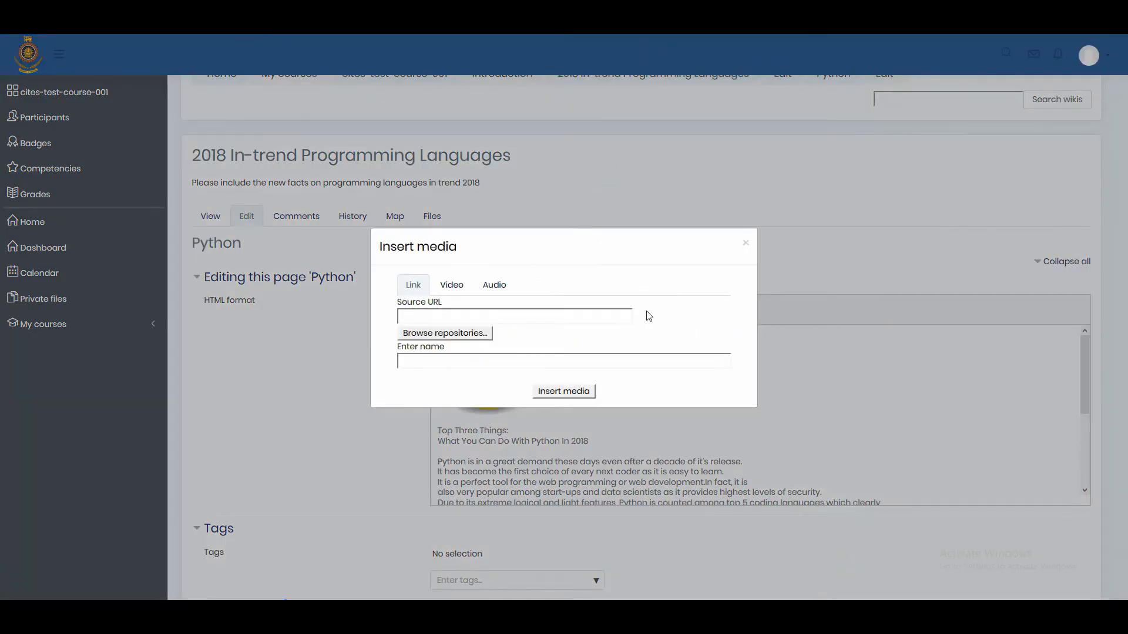
click(451, 289)
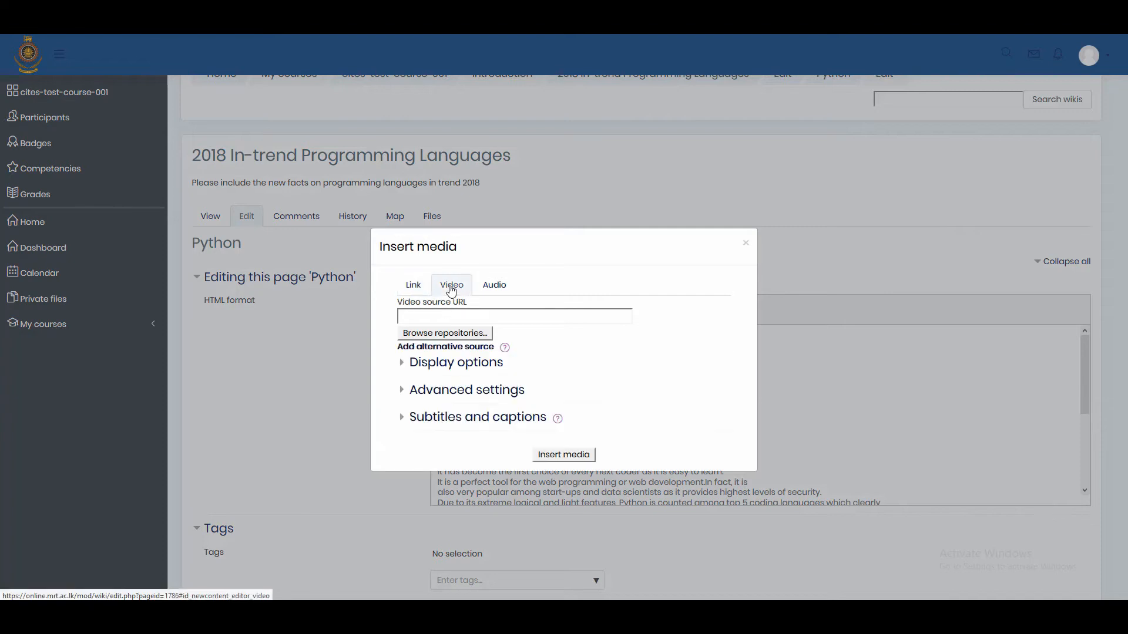
click(498, 289)
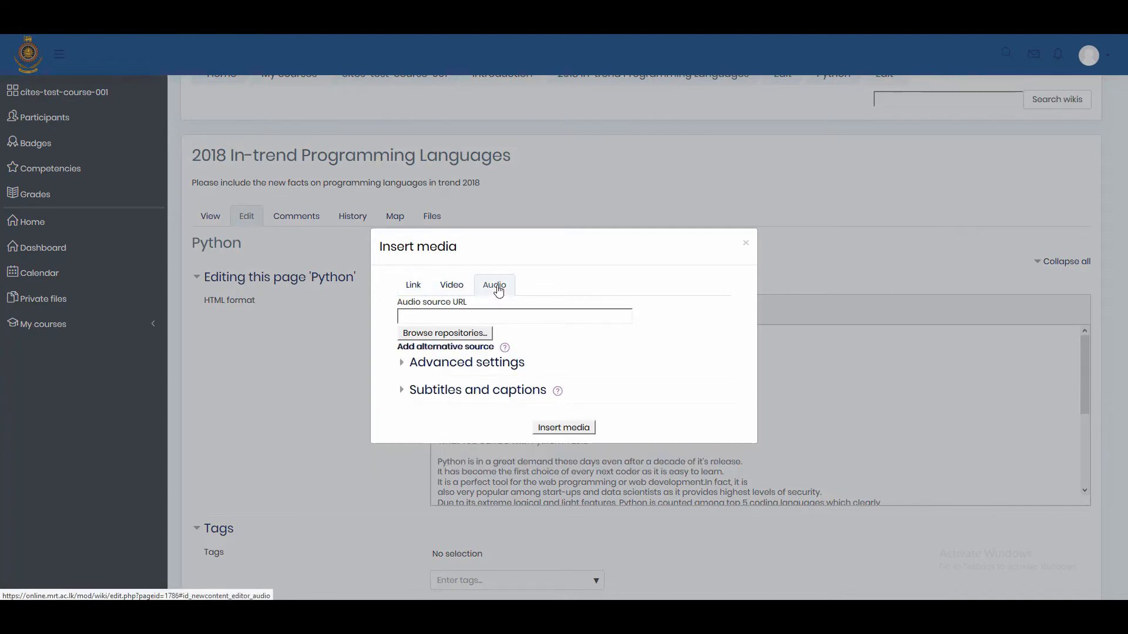
click(470, 333)
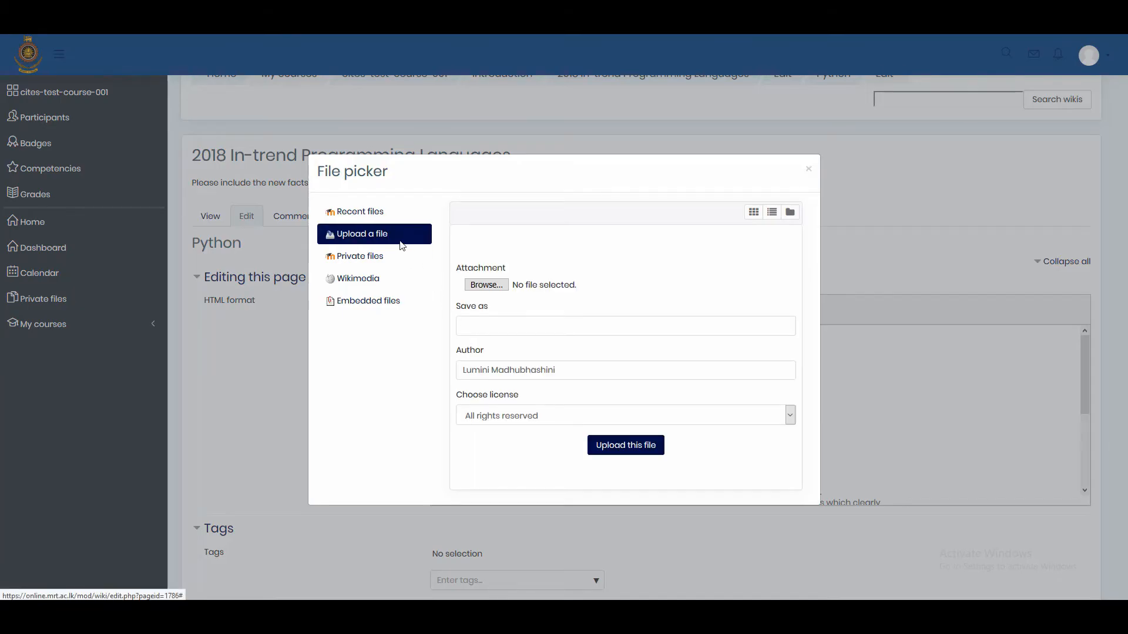
click(808, 169)
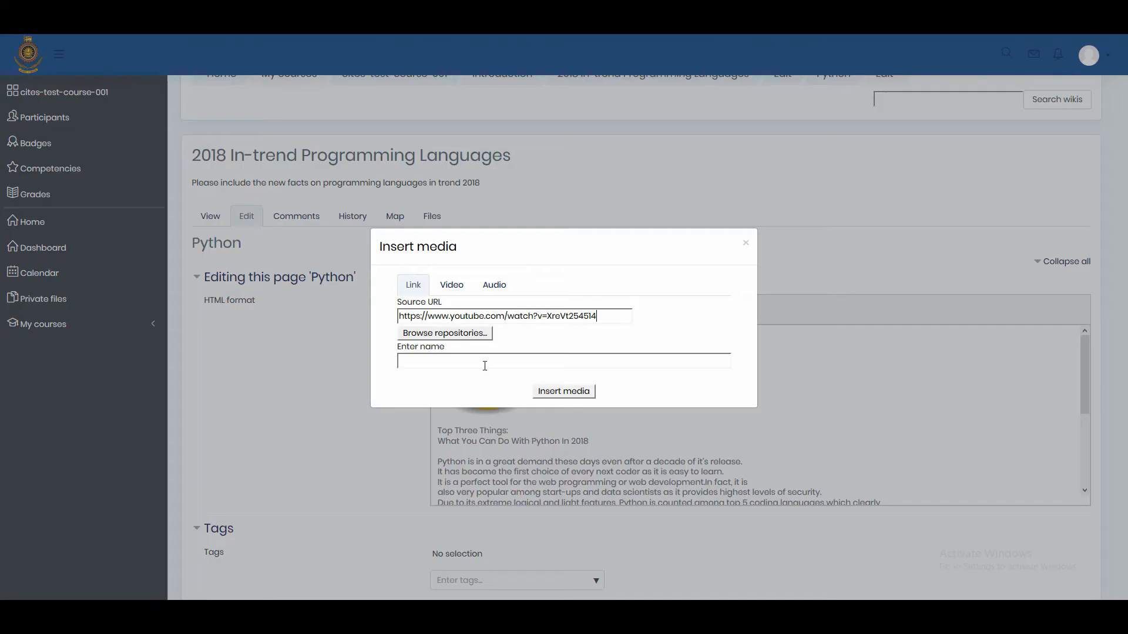
click(432, 362)
text(Introduction about Python)
click(563, 391)
scroll(561, 399, down, 3)
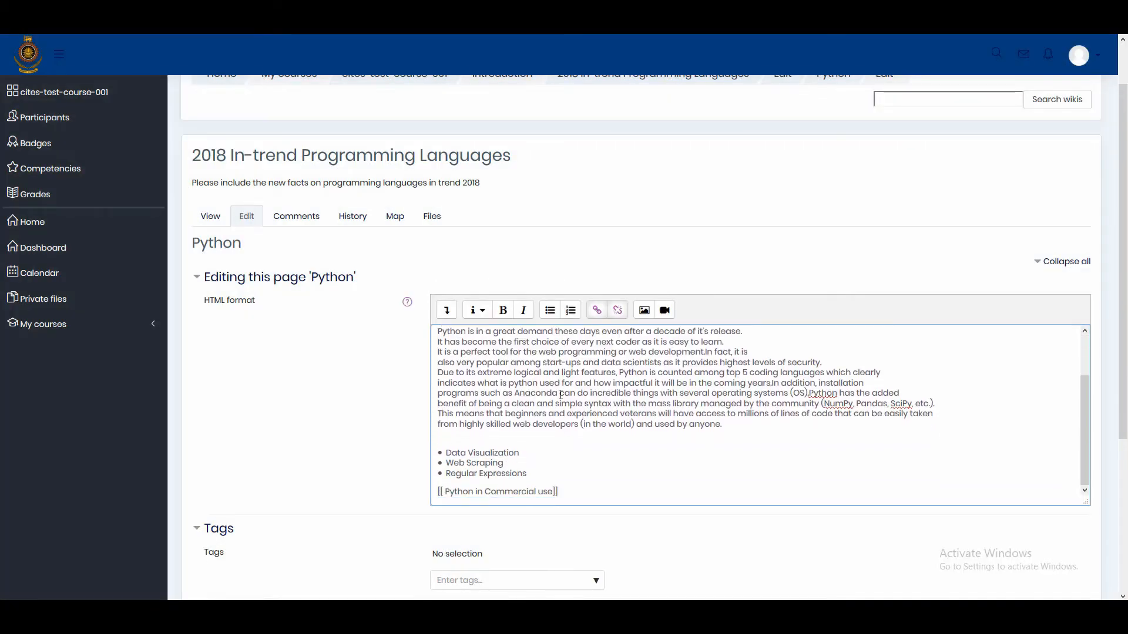
- Remove the "Introduction about Python" link from the start of the Python page
scroll(535, 352, up, 3)
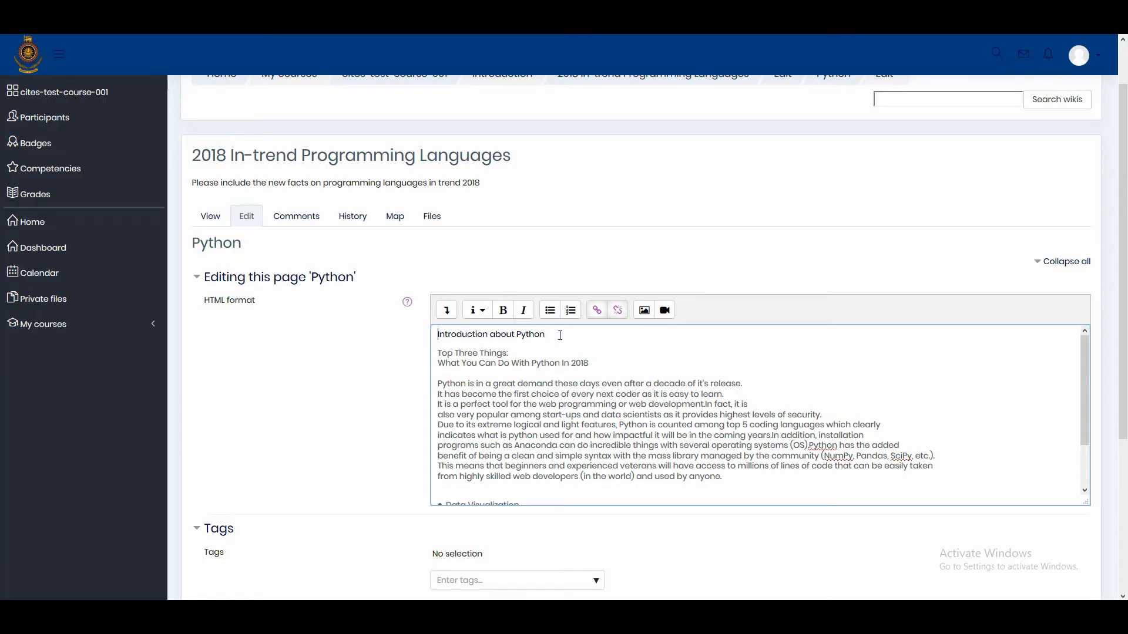
drag(548, 336, 425, 335)
click(424, 336)
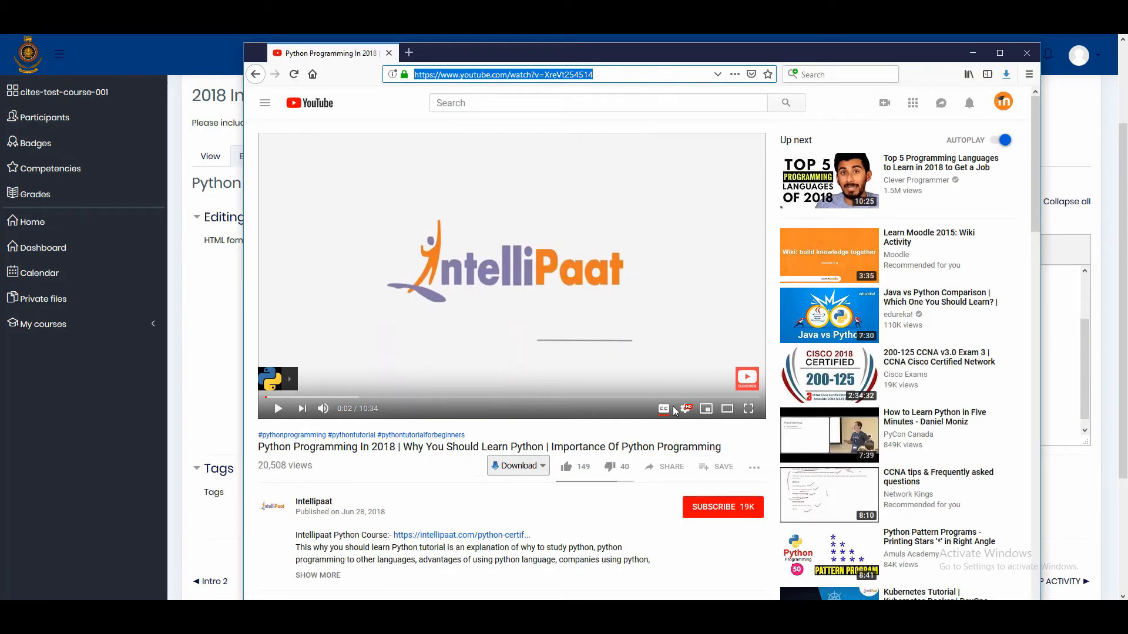
- Copy the full iframe embed code of the Intellipaat "Python Programming In 2018" video from YouTube and return to the wiki
click(664, 471)
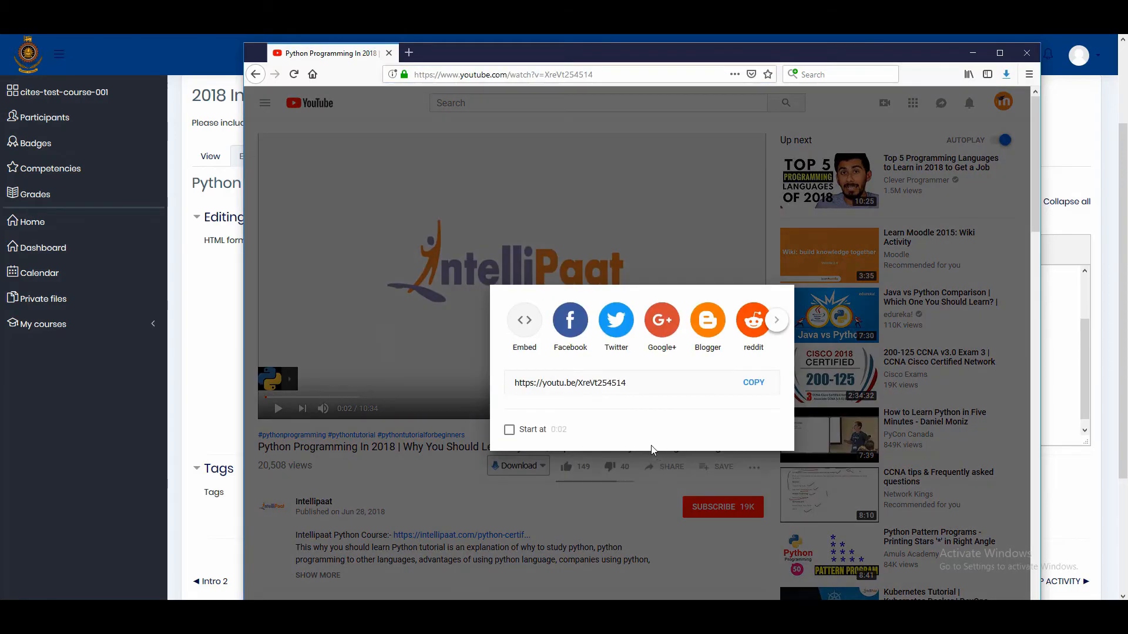
click(525, 325)
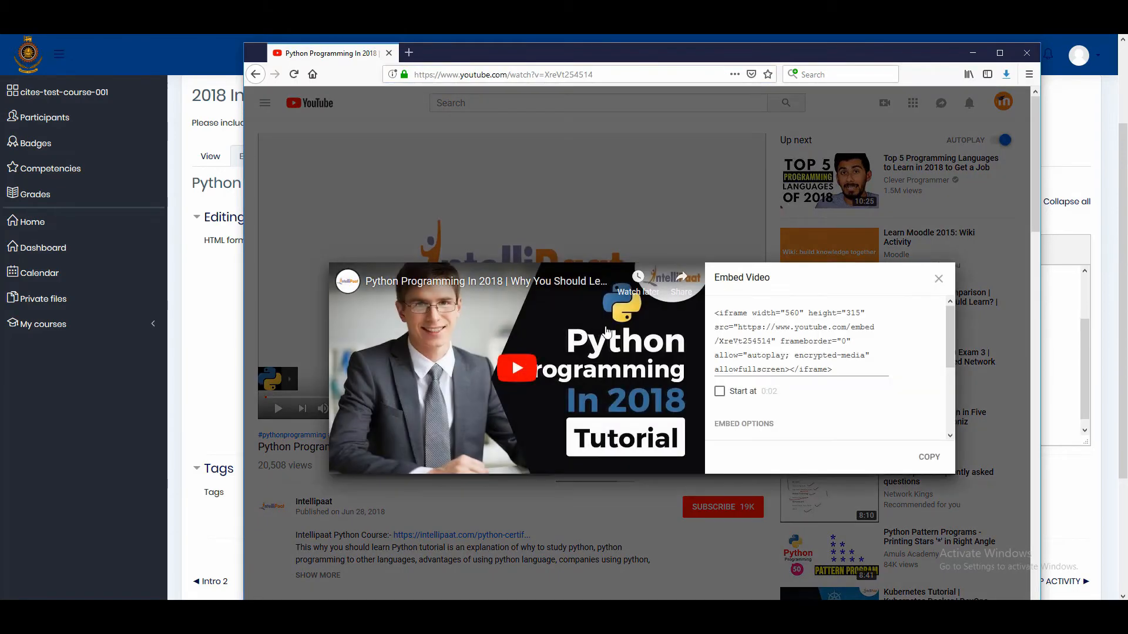
click(836, 371)
click(754, 326)
drag(825, 369, 707, 317)
right_click(743, 314)
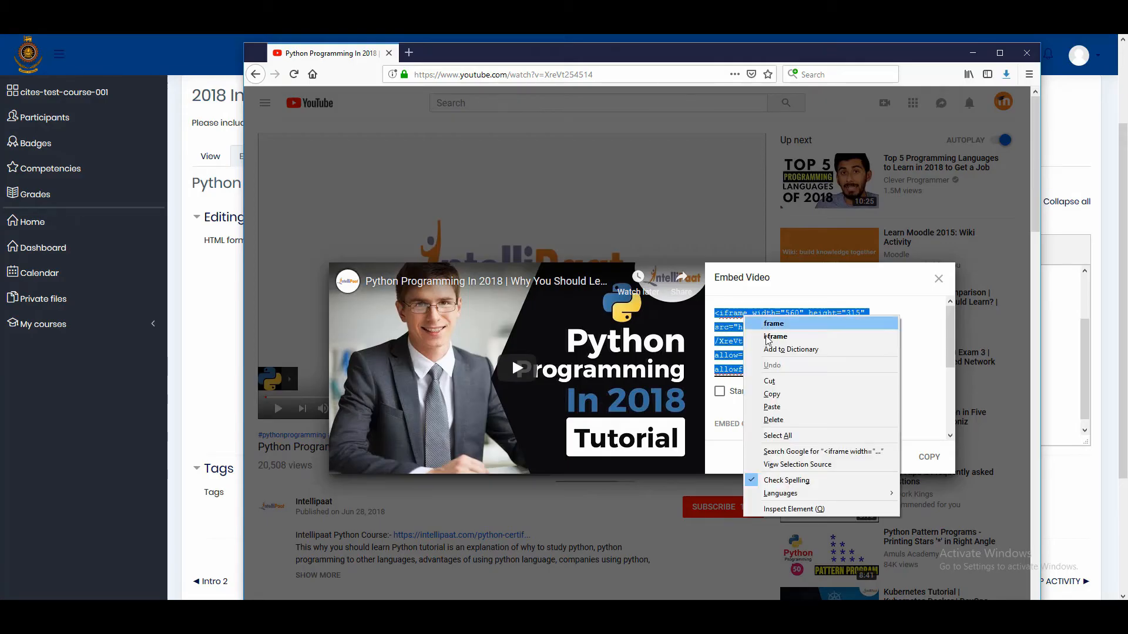
click(781, 395)
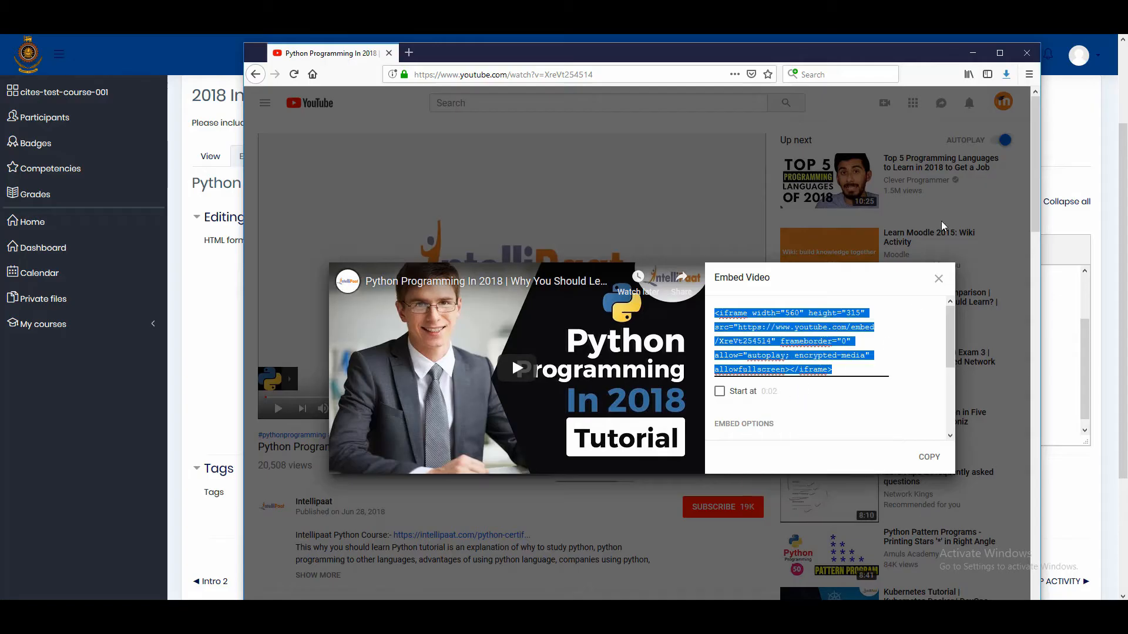
click(977, 55)
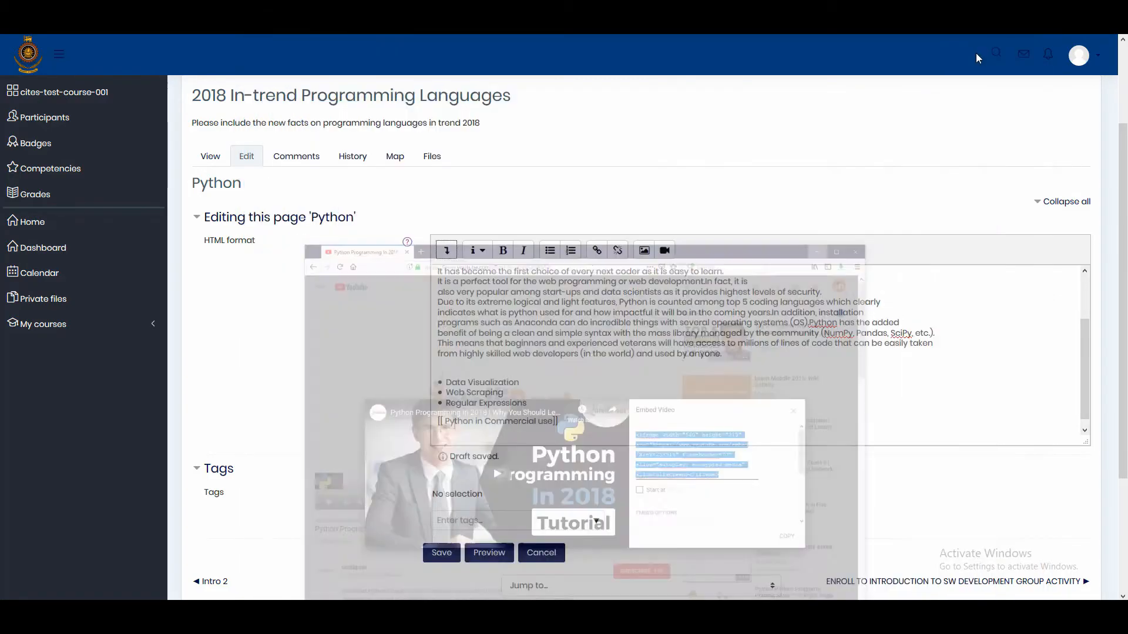
- Paste the 560 x 315 YouTube iframe code at the end of the Python page's HTML source, restore the visual view and save the page
click(447, 251)
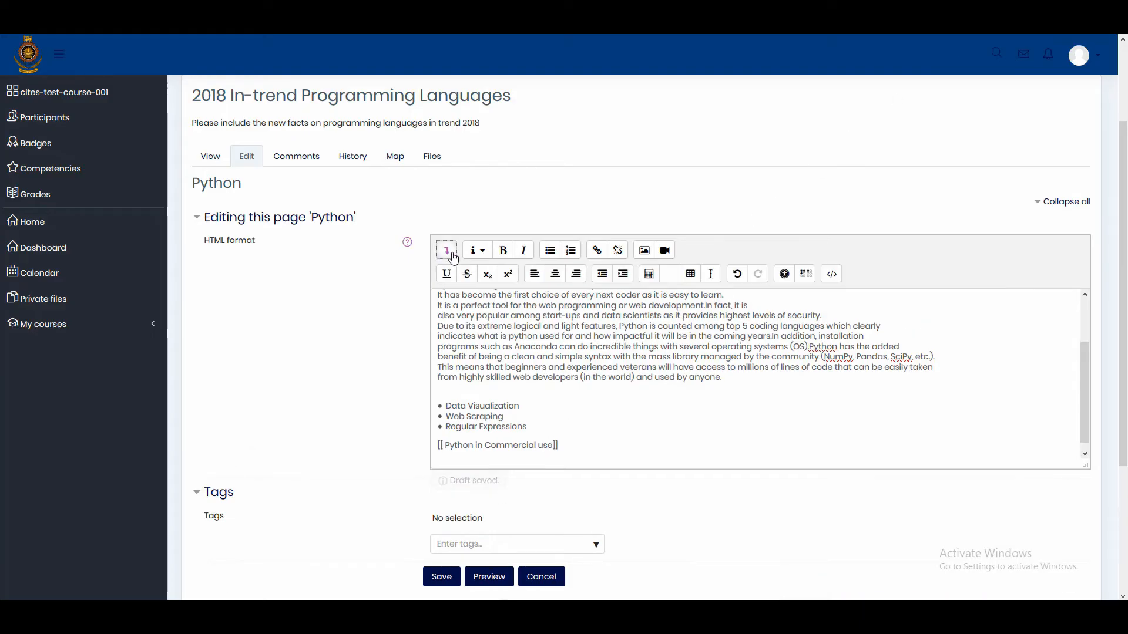
click(831, 274)
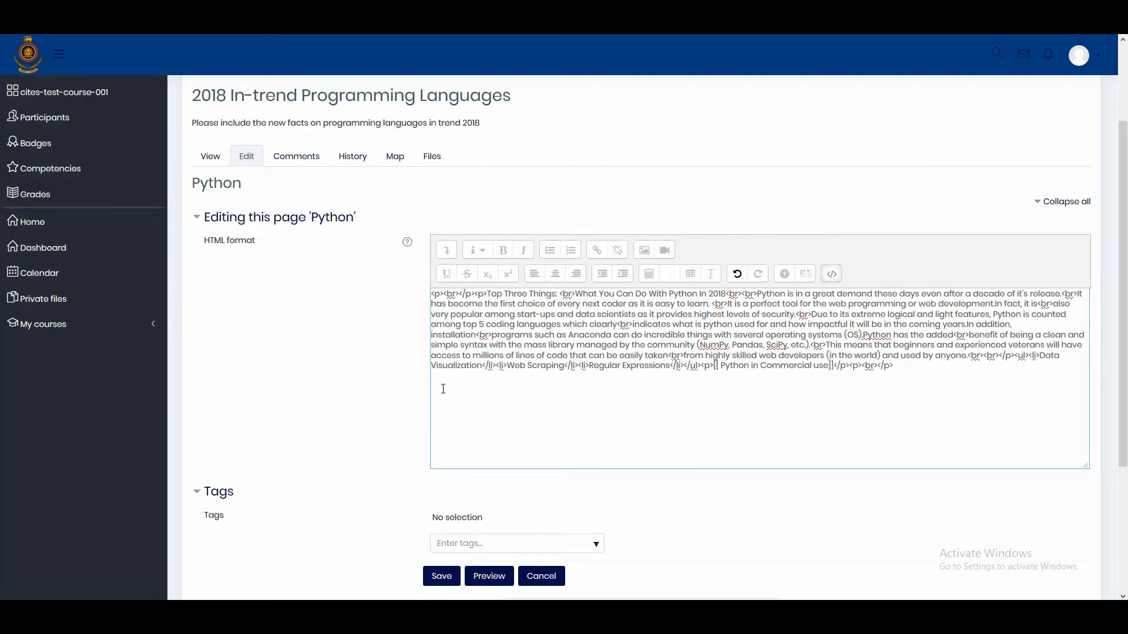
right_click(443, 389)
click(499, 442)
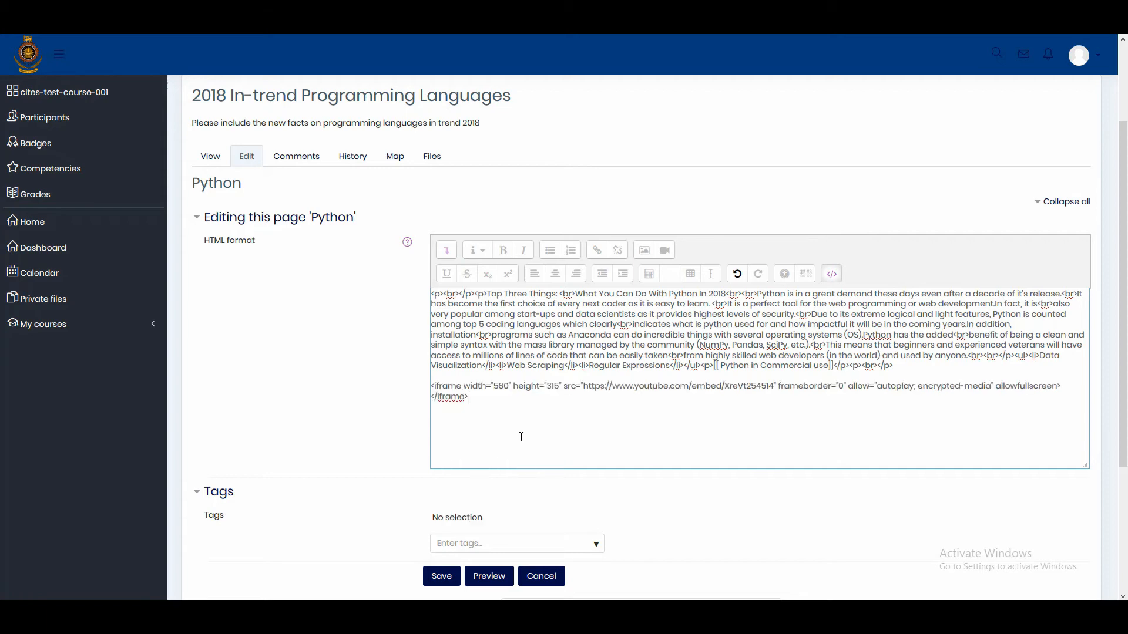
drag(495, 385, 560, 385)
click(830, 276)
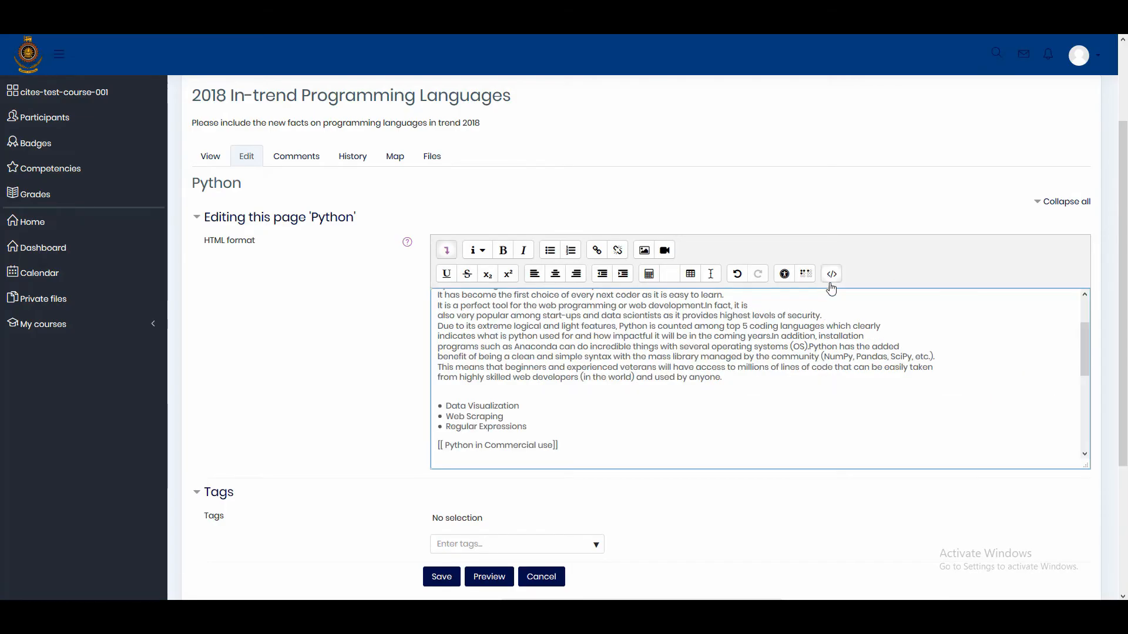
scroll(631, 363, down, 5)
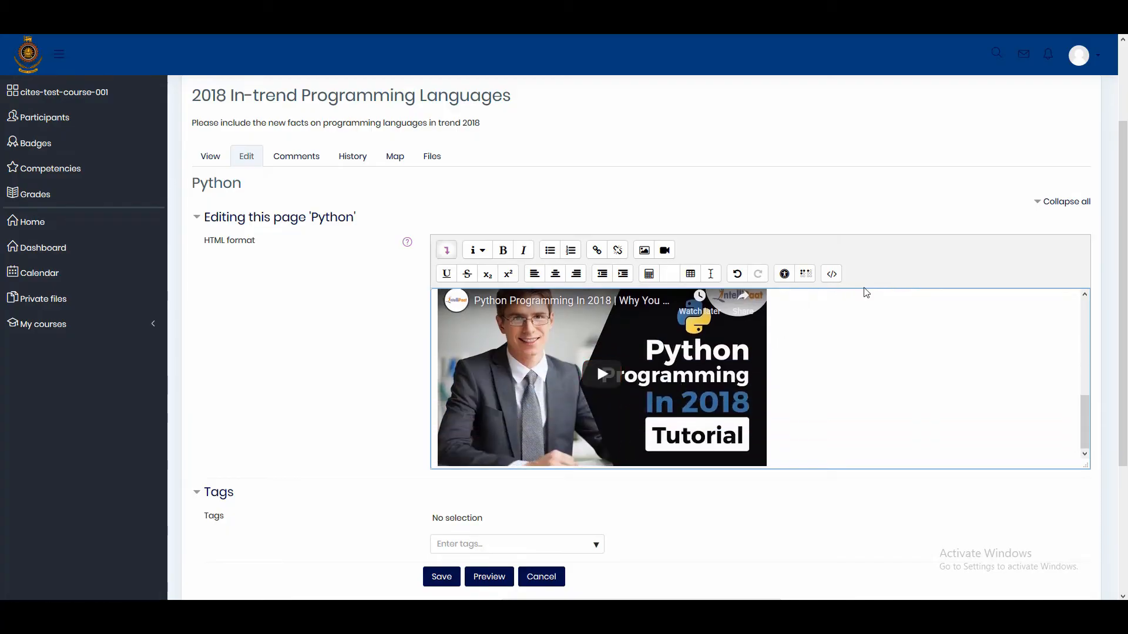
click(443, 575)
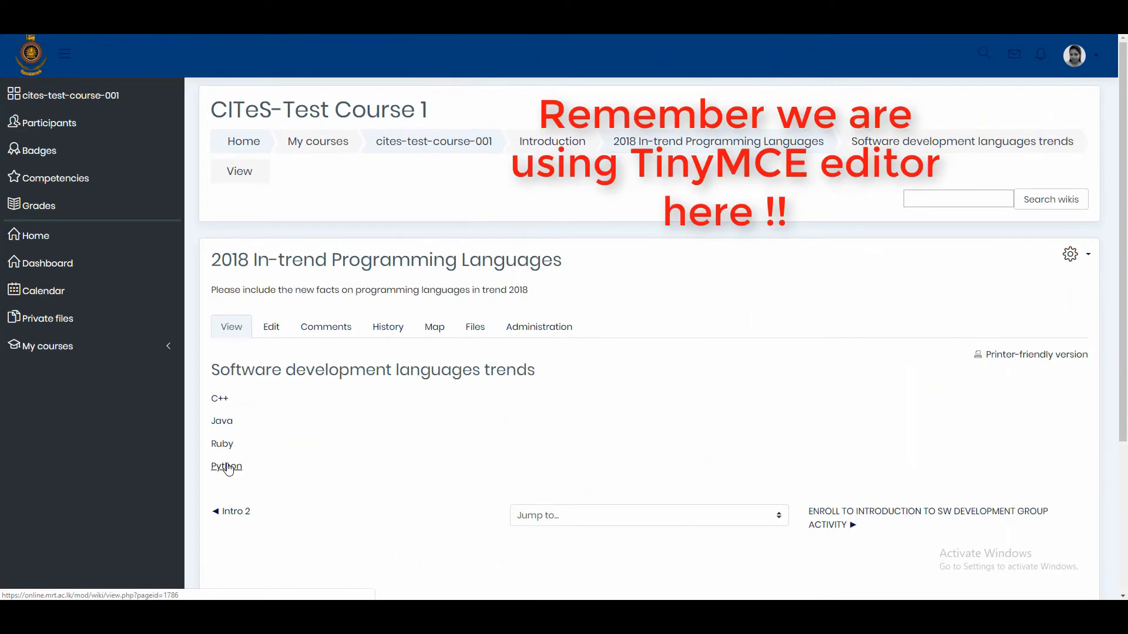
- Open the Python wiki page for editing in TinyMCE and place the cursor on the empty line below "[[ Python in Commercial use]]"
click(227, 467)
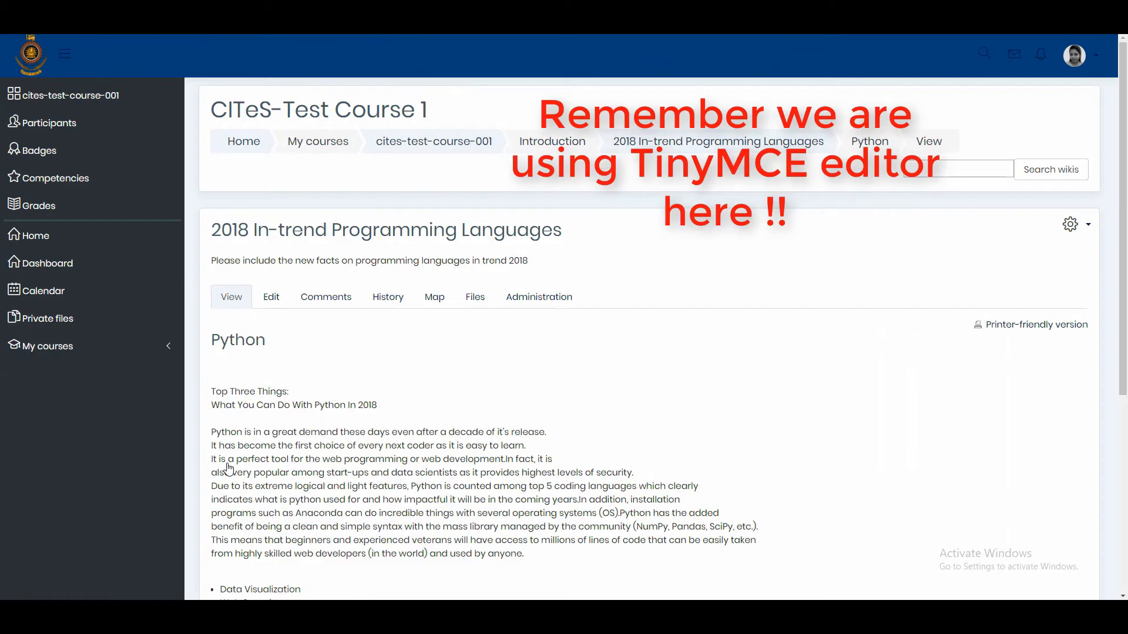
click(271, 297)
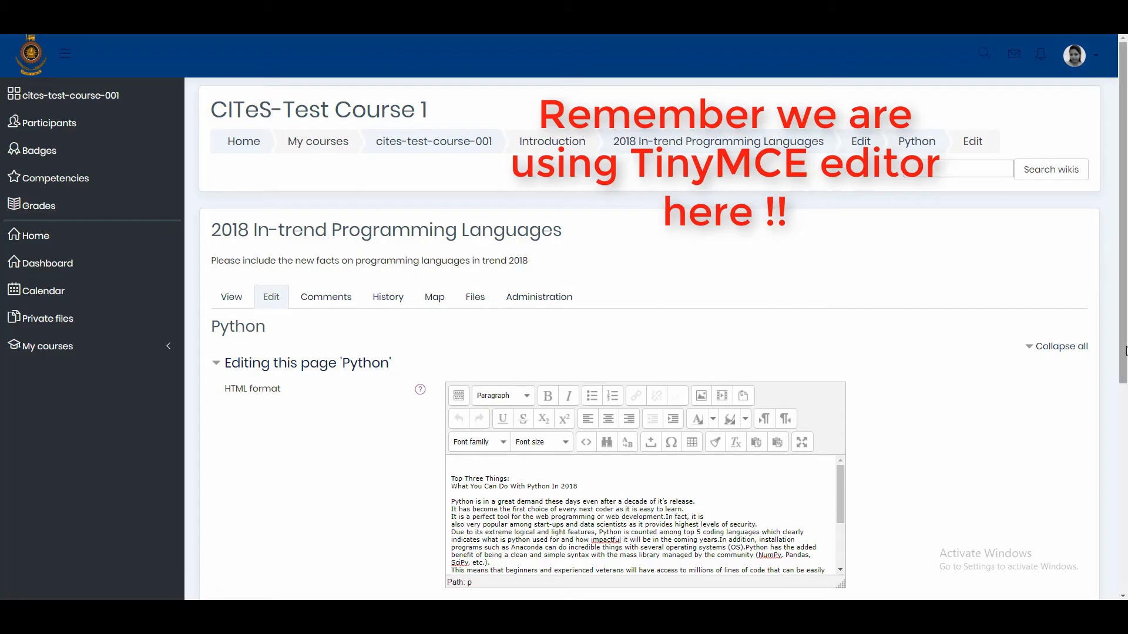
scroll(1125, 352, down, 2)
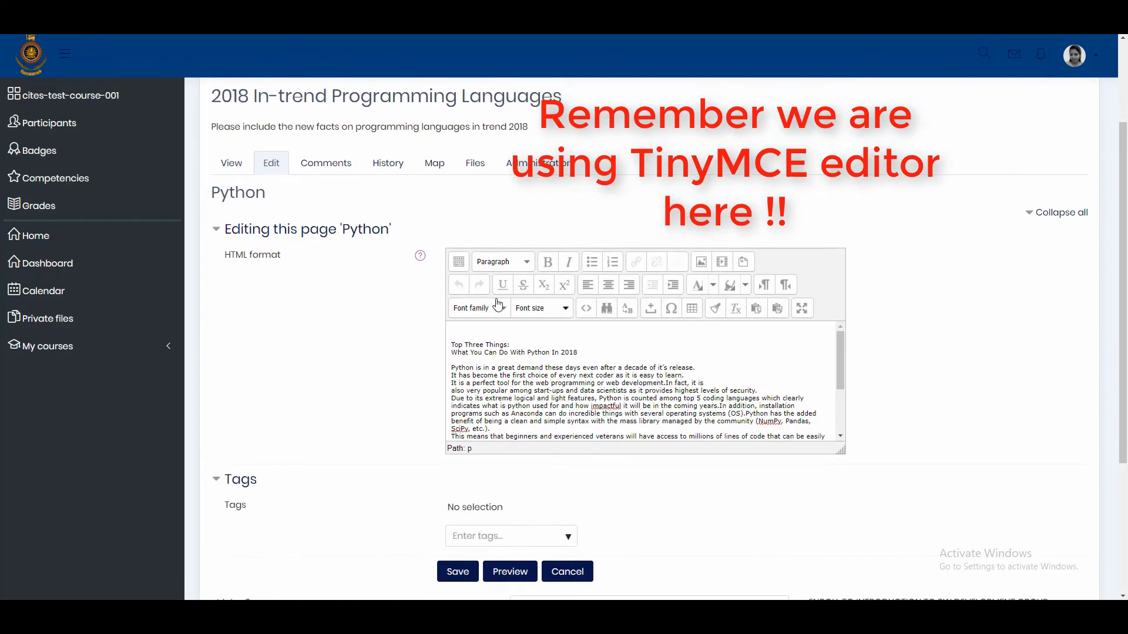
scroll(571, 342, down, 3)
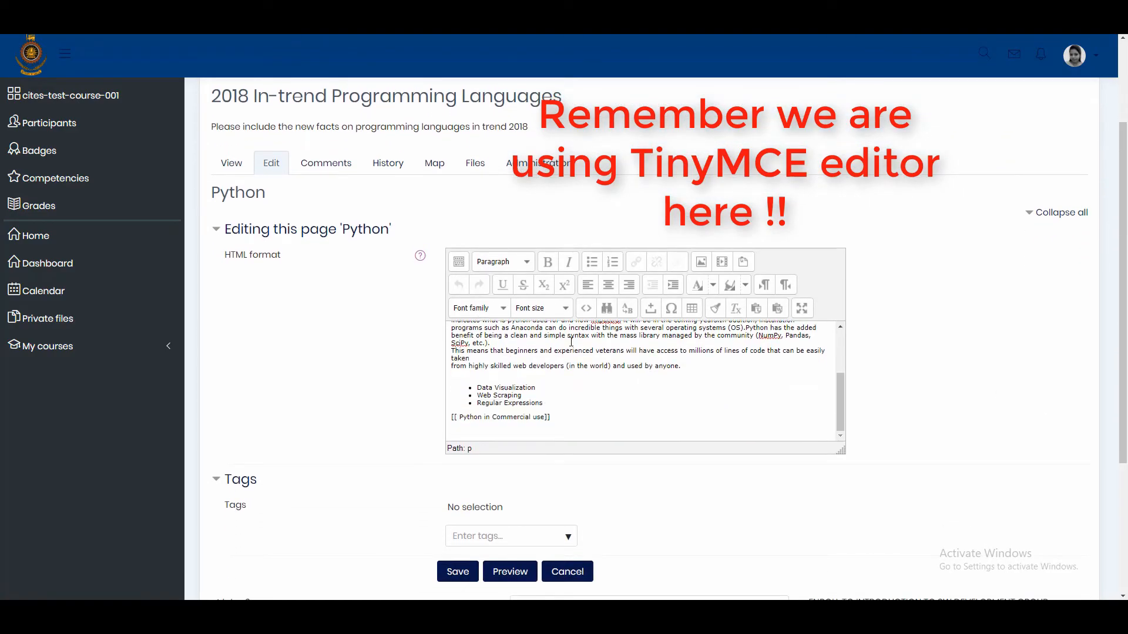
scroll(571, 342, down, 1)
click(558, 362)
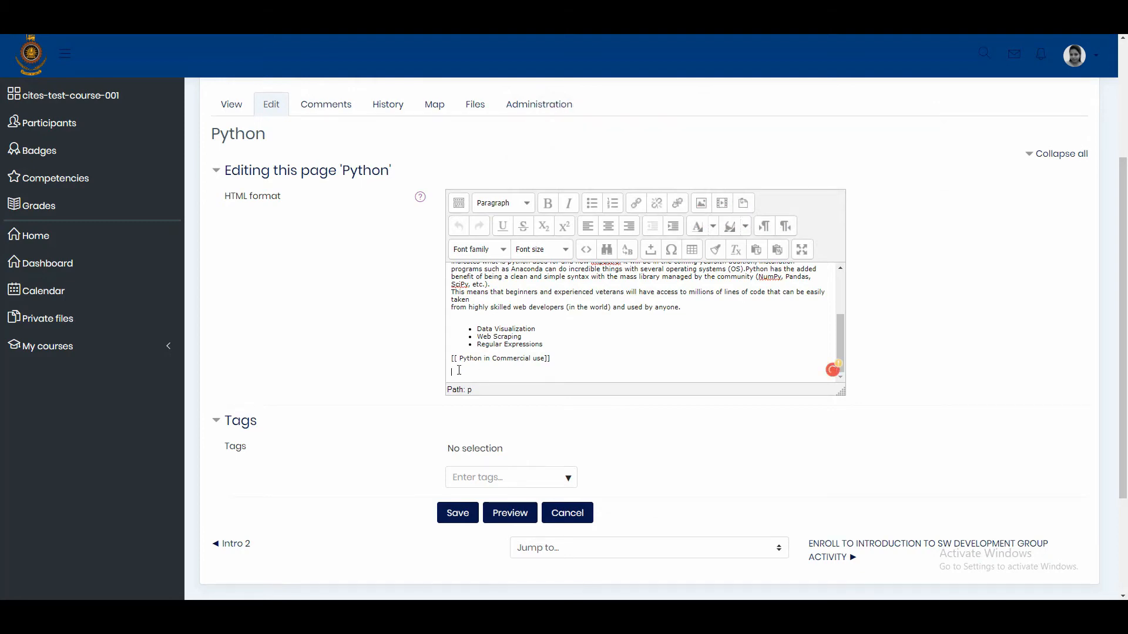
key(alt+Tab)
drag(626, 105, 443, 105)
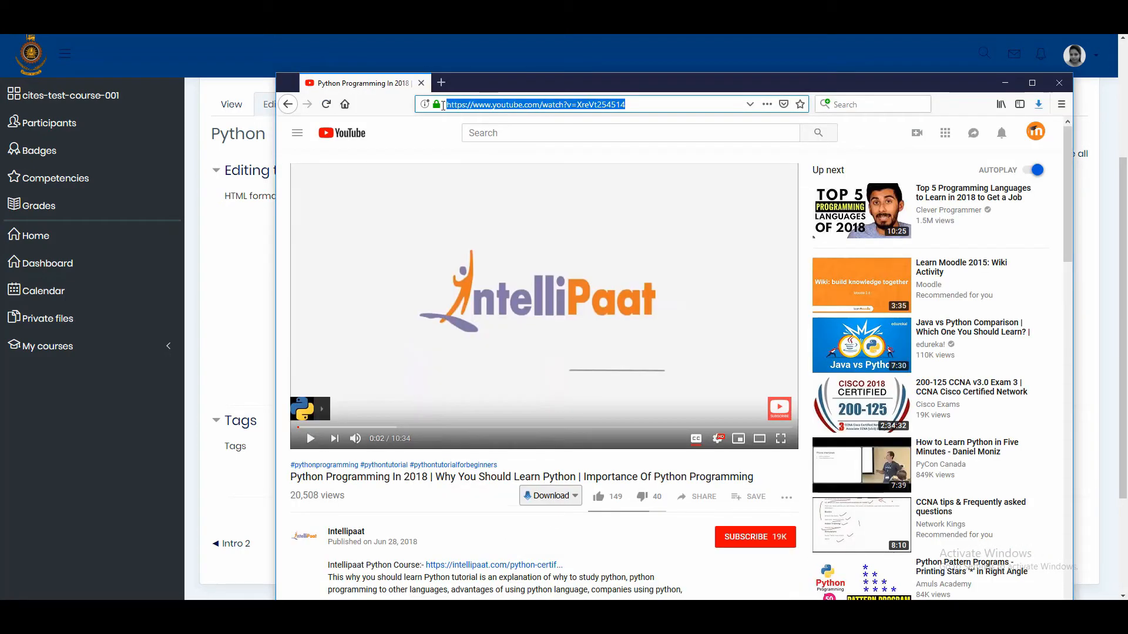
right_click(491, 105)
click(517, 136)
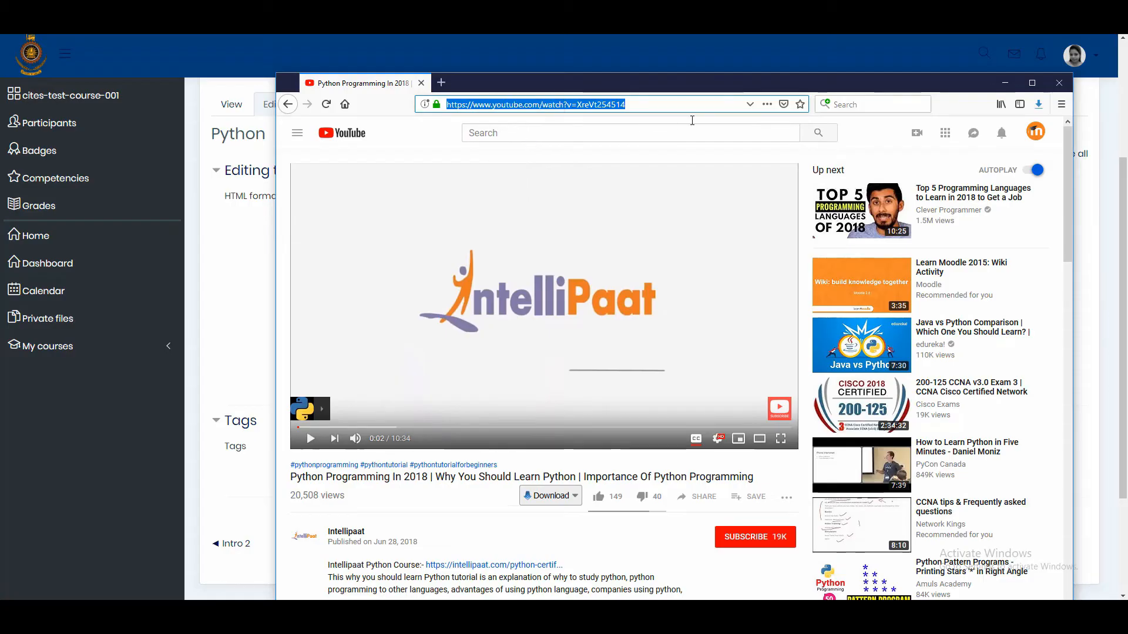
click(1005, 83)
- Paste the video address below "[[ Python in Commercial use]]", save the page and check the embedded video
key(ctrl+v)
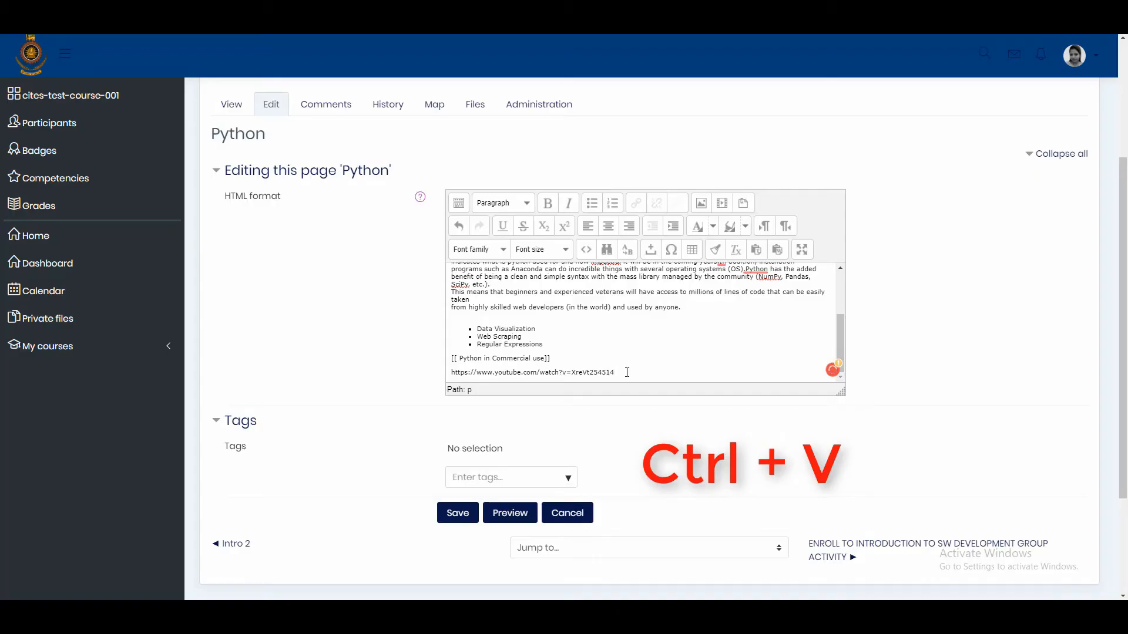
click(457, 514)
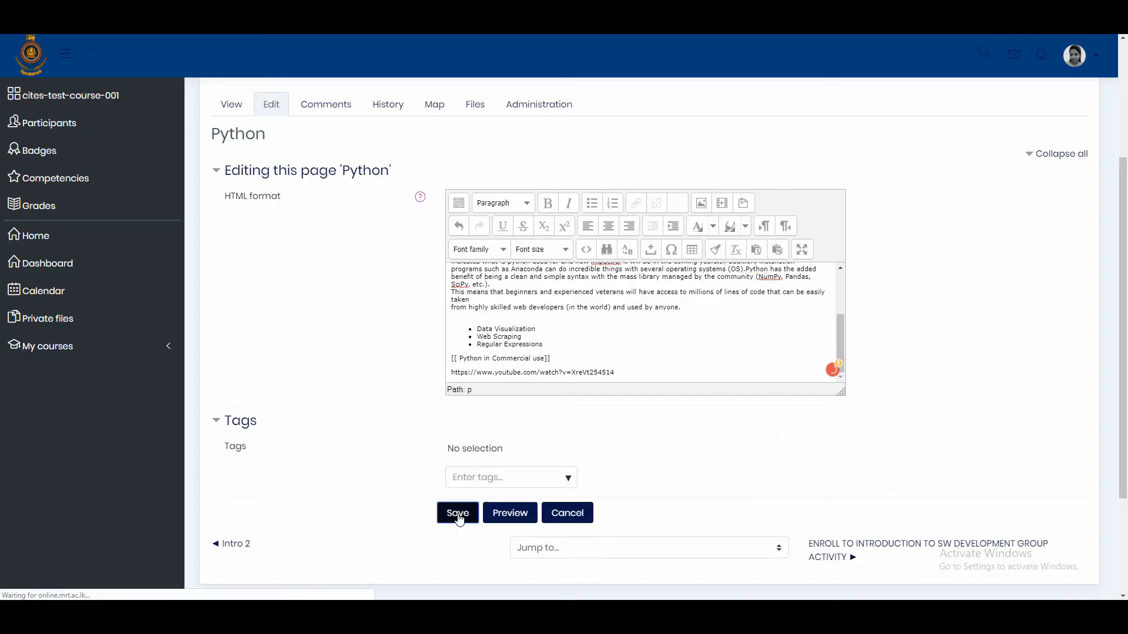
scroll(461, 435, down, 6)
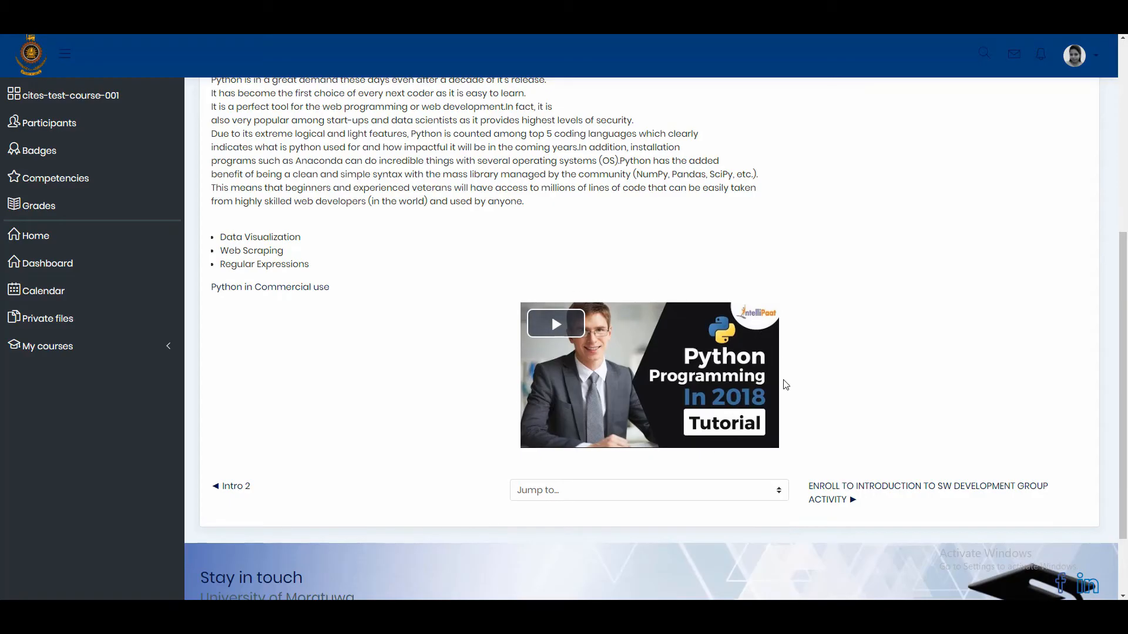
- Link the heading text "Python In 2018" to the copied web address ending in pythons-string-templates-2813675
drag(532, 363, 590, 363)
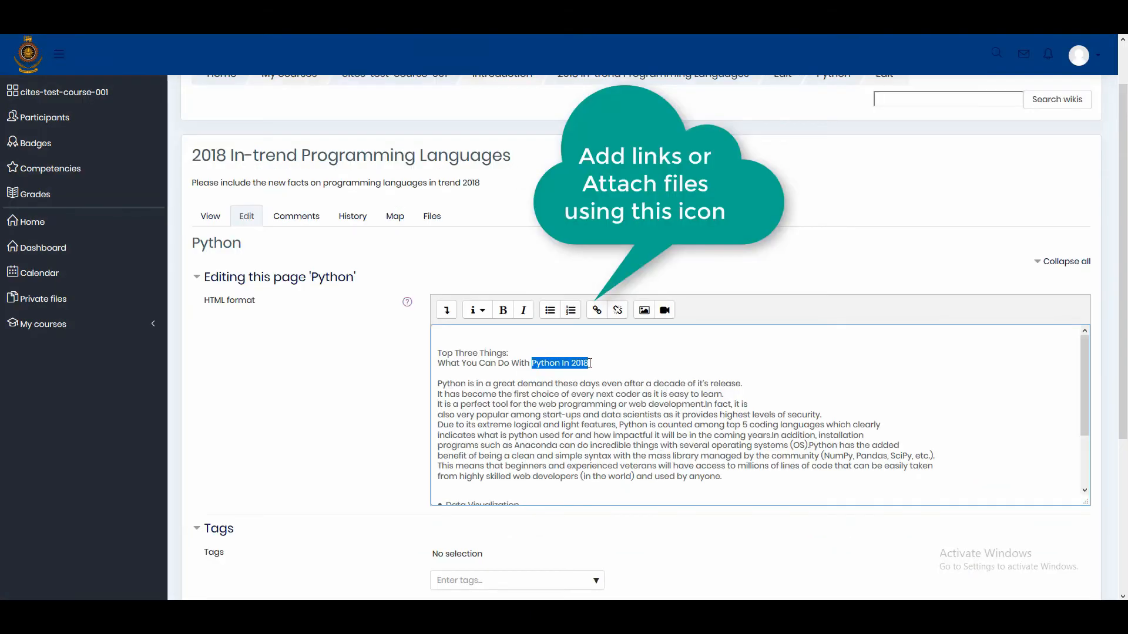
click(596, 310)
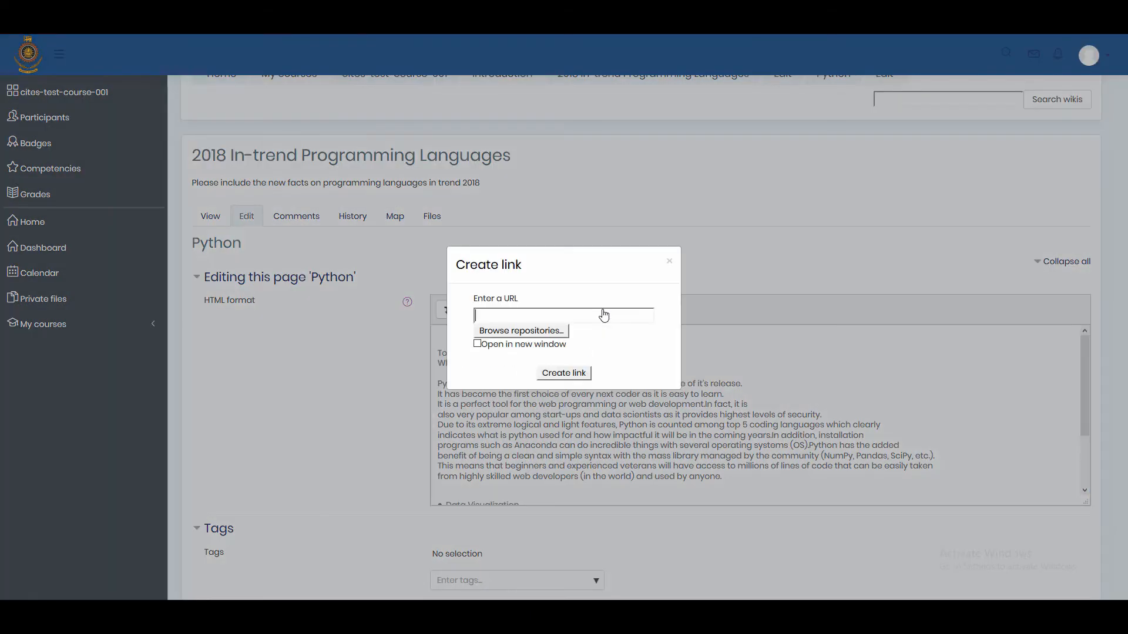
right_click(509, 314)
click(566, 363)
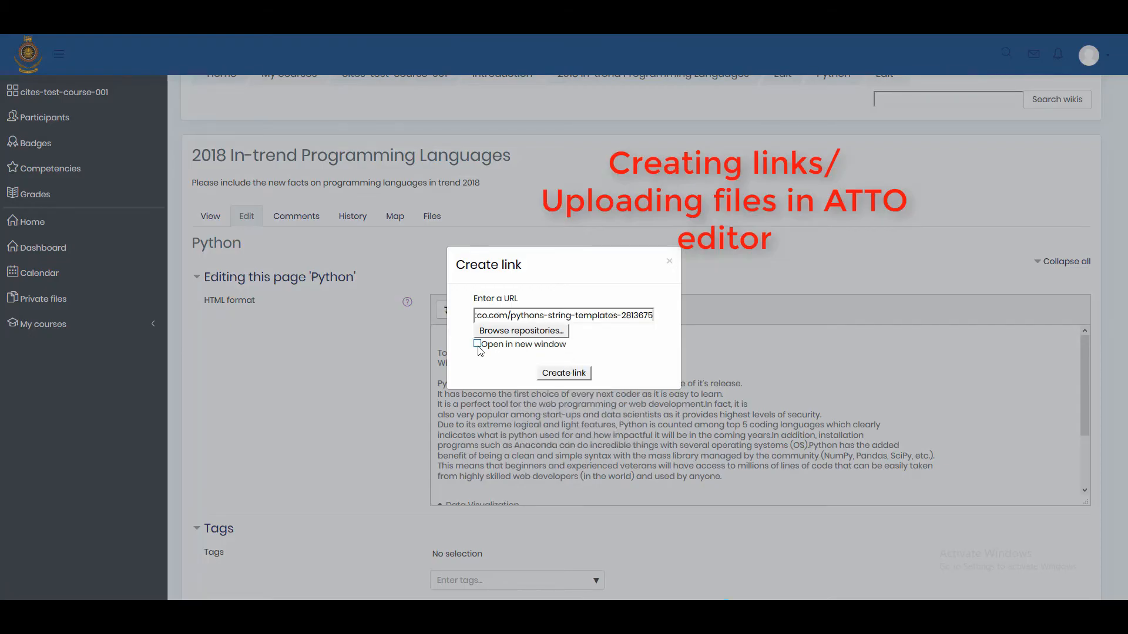
click(574, 375)
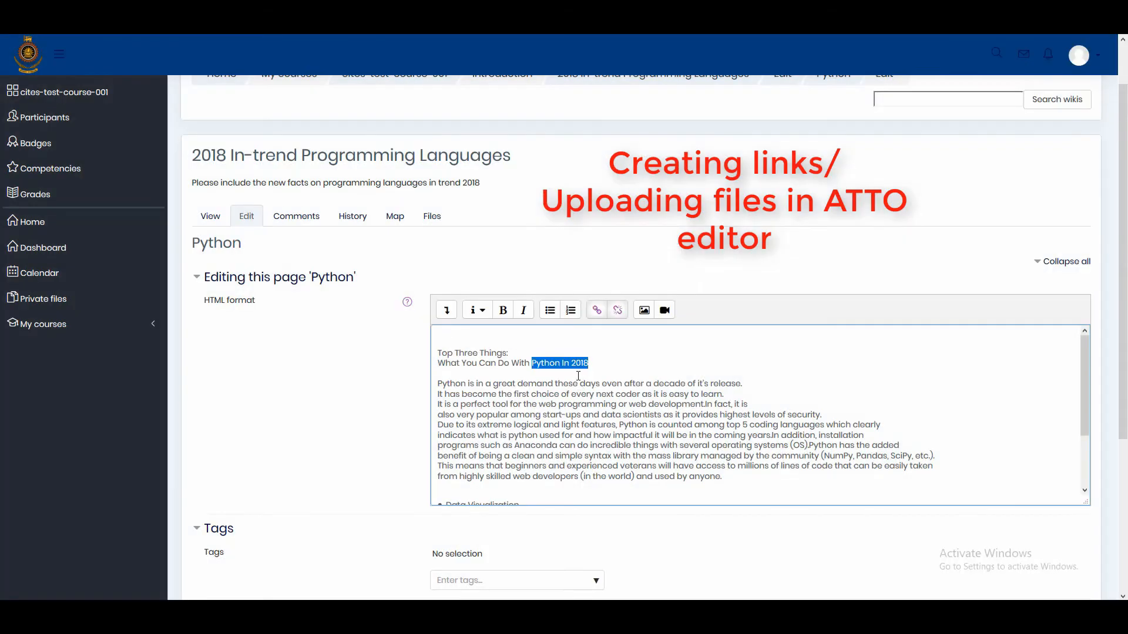
click(595, 368)
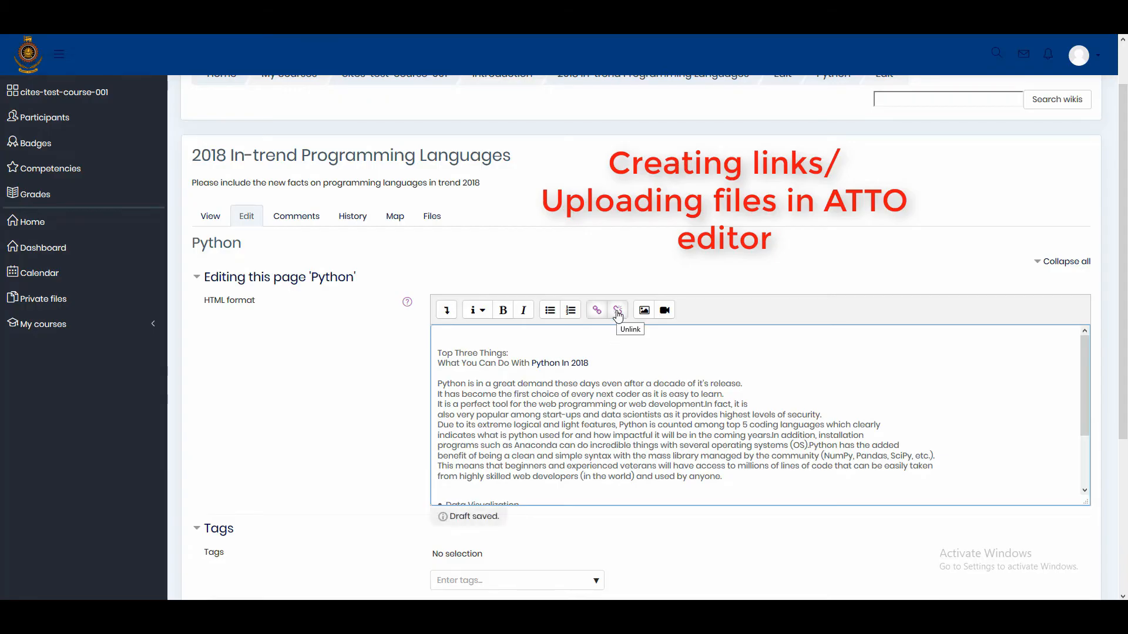
click(600, 362)
drag(590, 364, 535, 363)
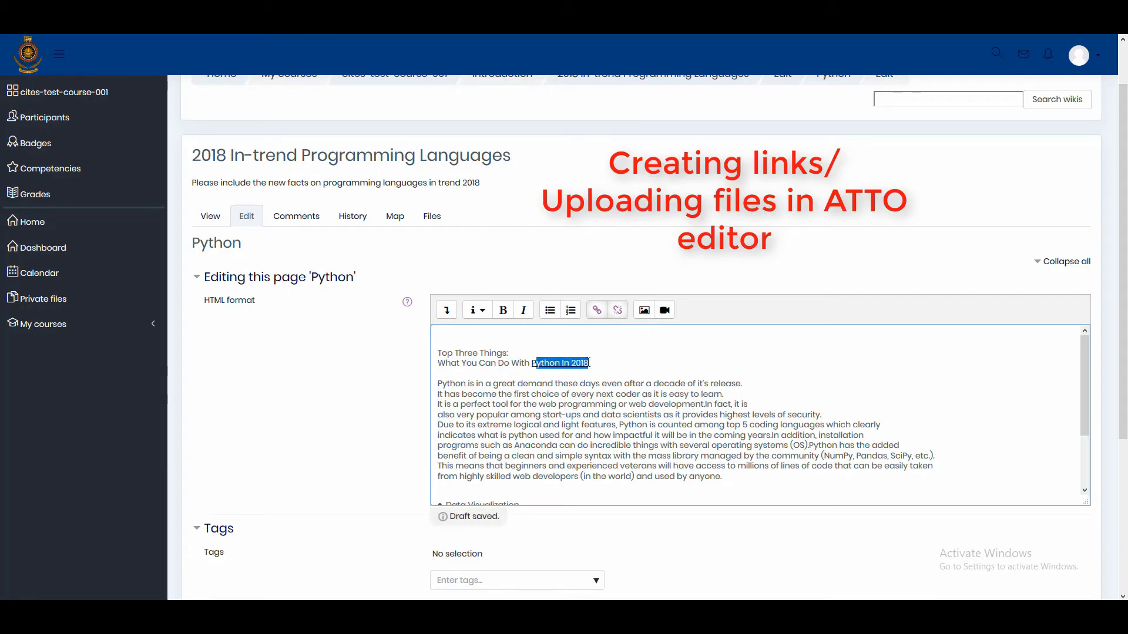
click(673, 368)
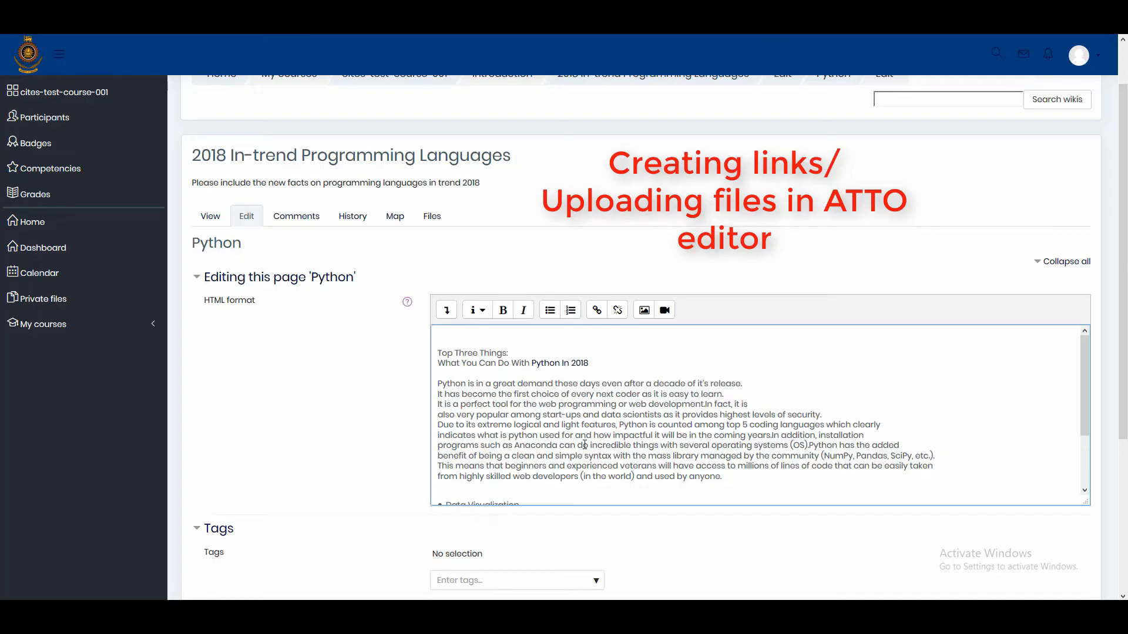
- Start a file link on "My Research" above the bulleted list and choose Python_Industrial use.pptx from the Desktop as the attachment
scroll(584, 445, down, 2)
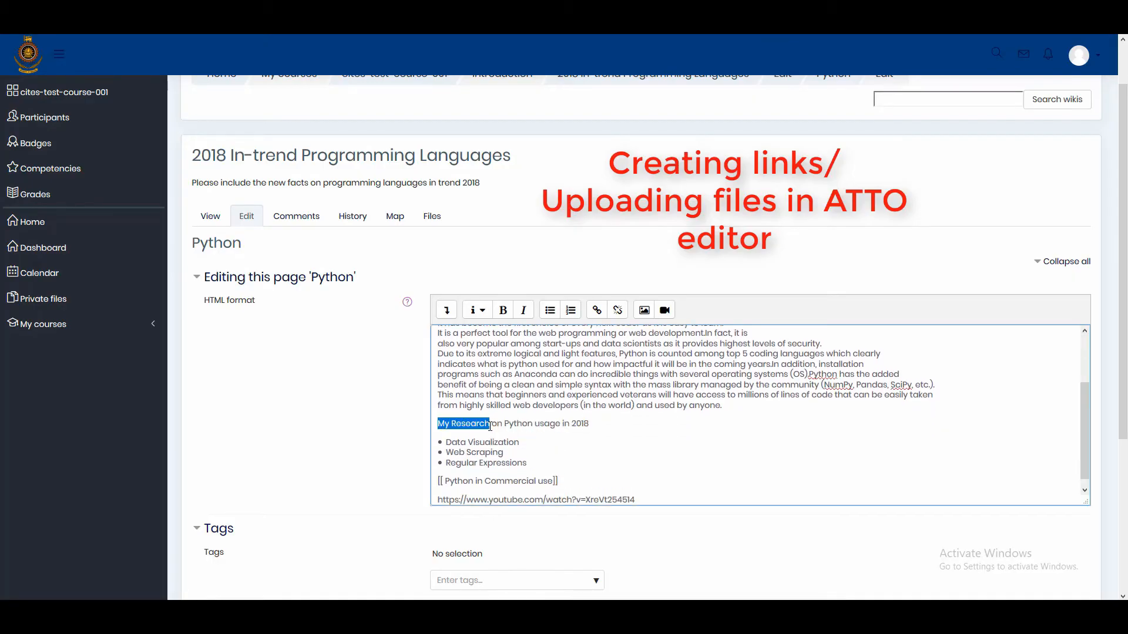
click(597, 310)
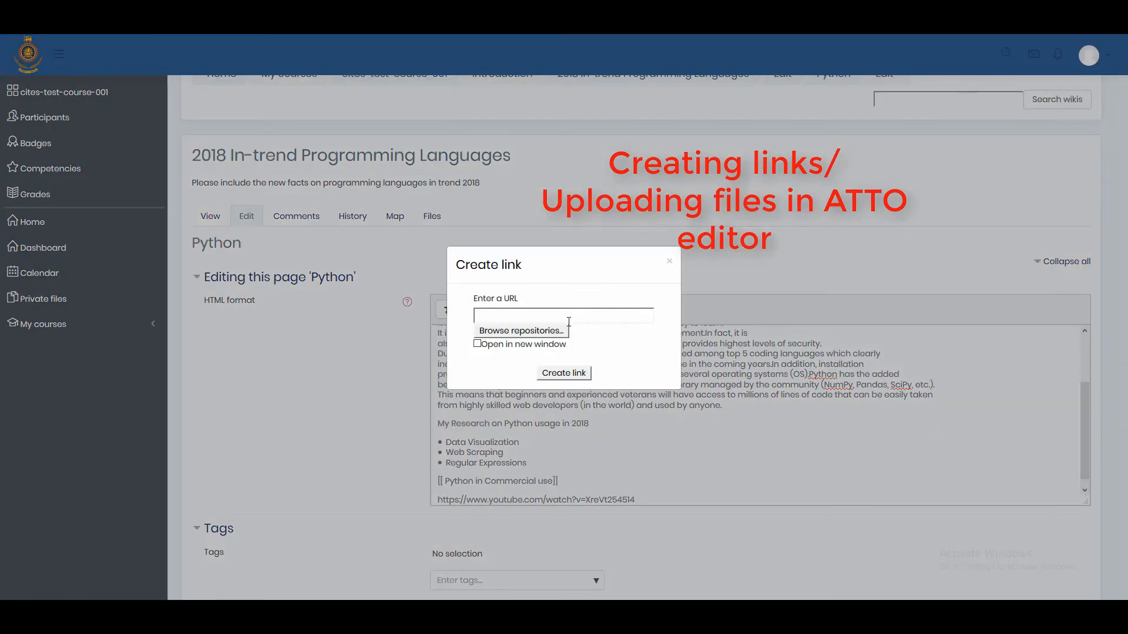
click(550, 331)
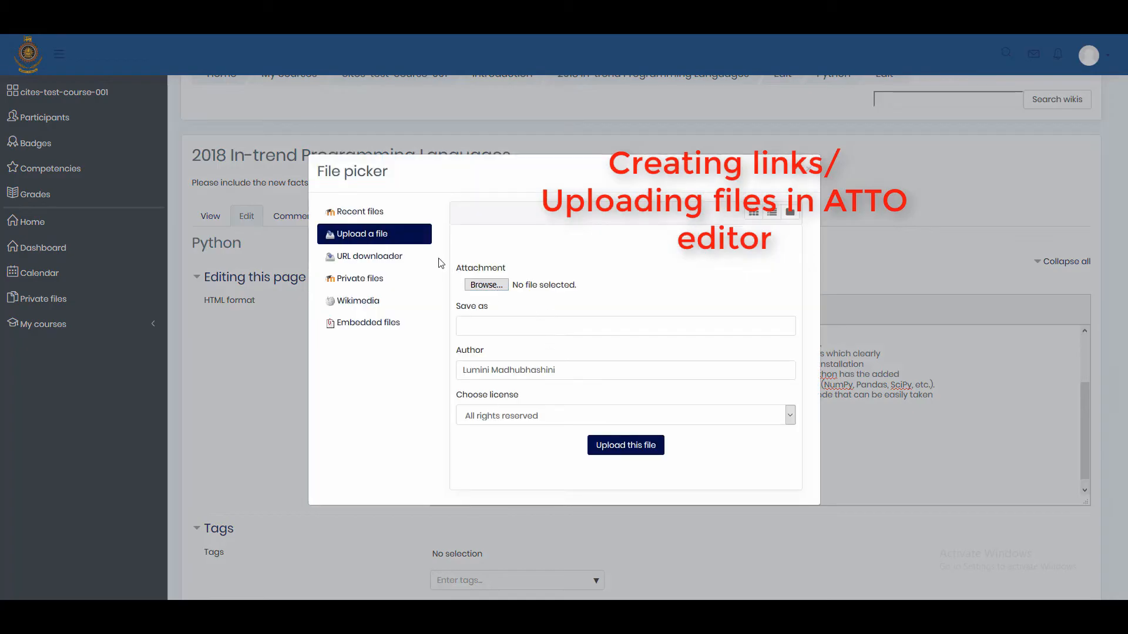
click(486, 286)
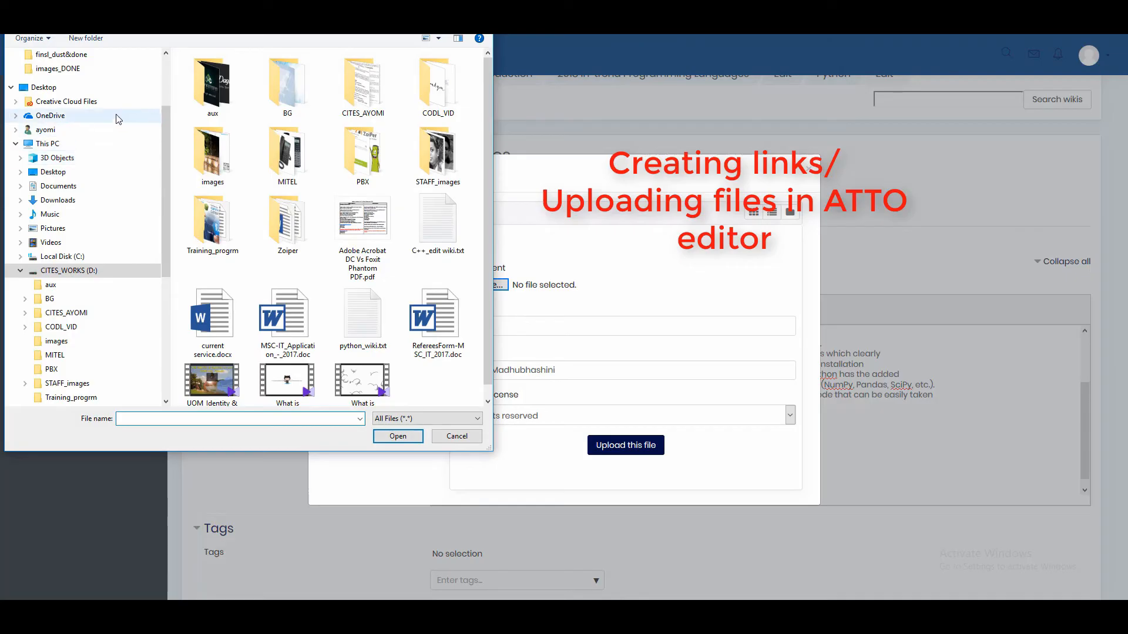
click(112, 91)
scroll(391, 232, down, 2)
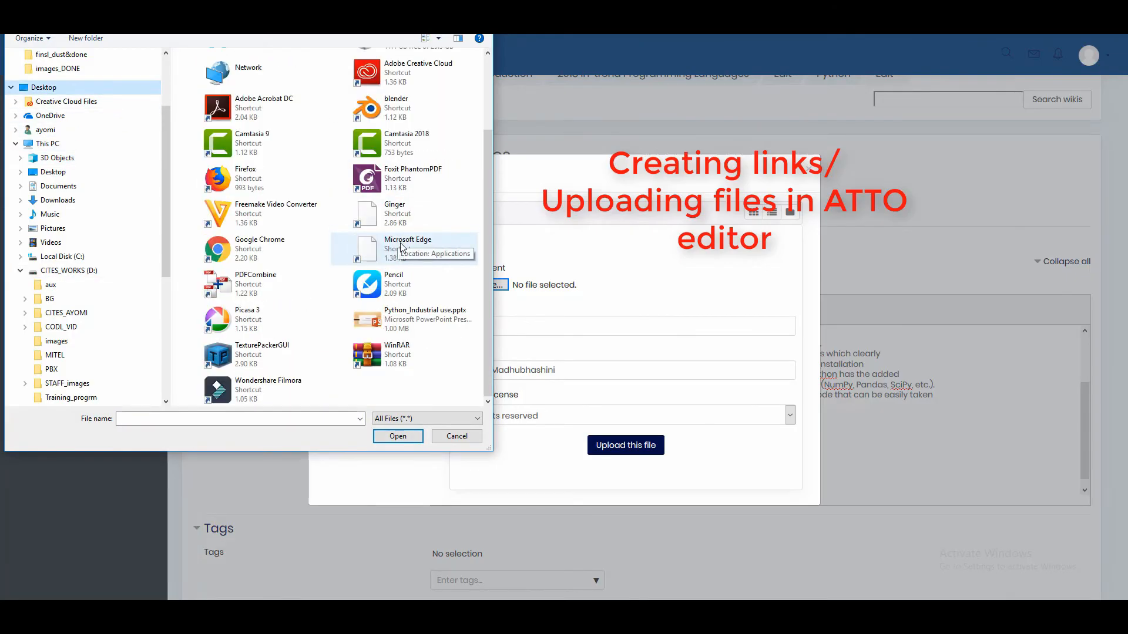
click(429, 324)
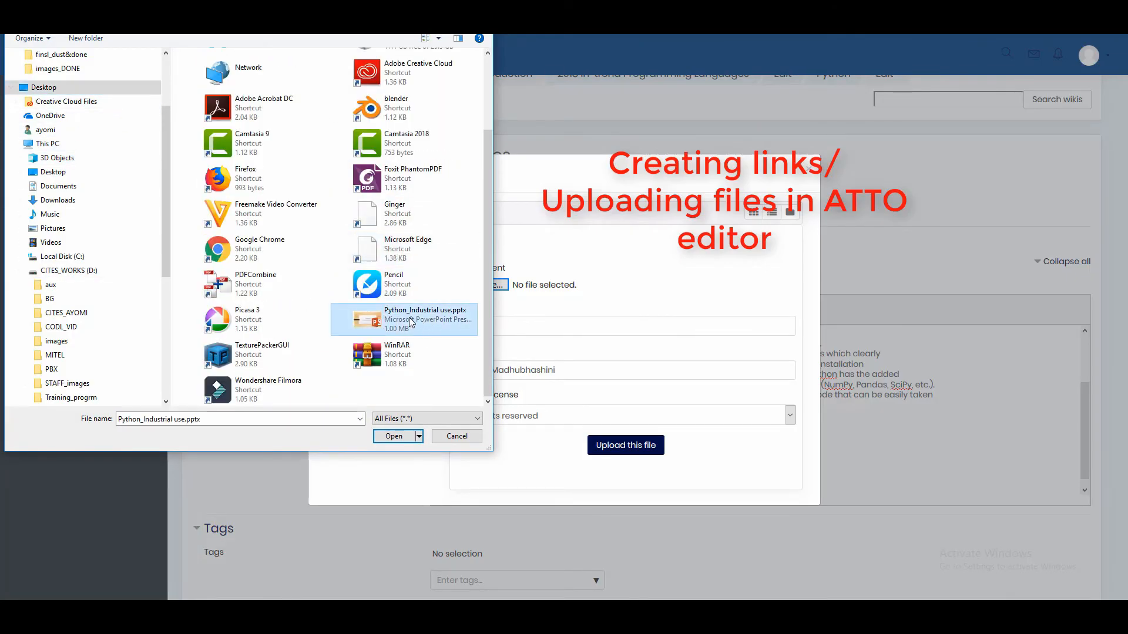
click(400, 435)
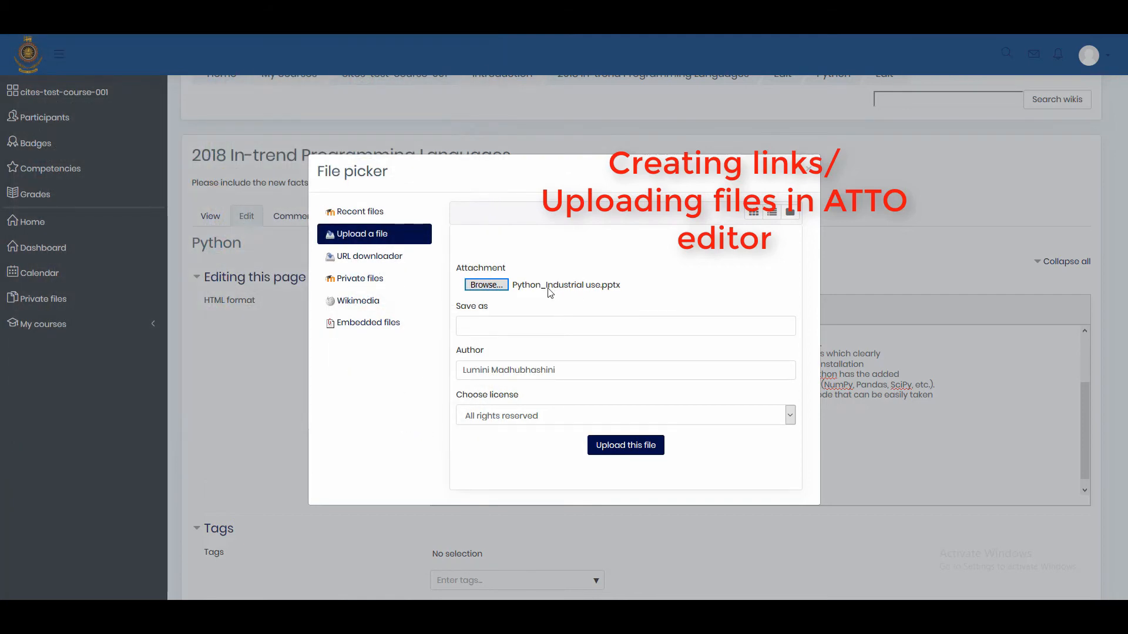
- Name the attachment "My project on python use" and upload it as the target of the "My Research" link
click(480, 329)
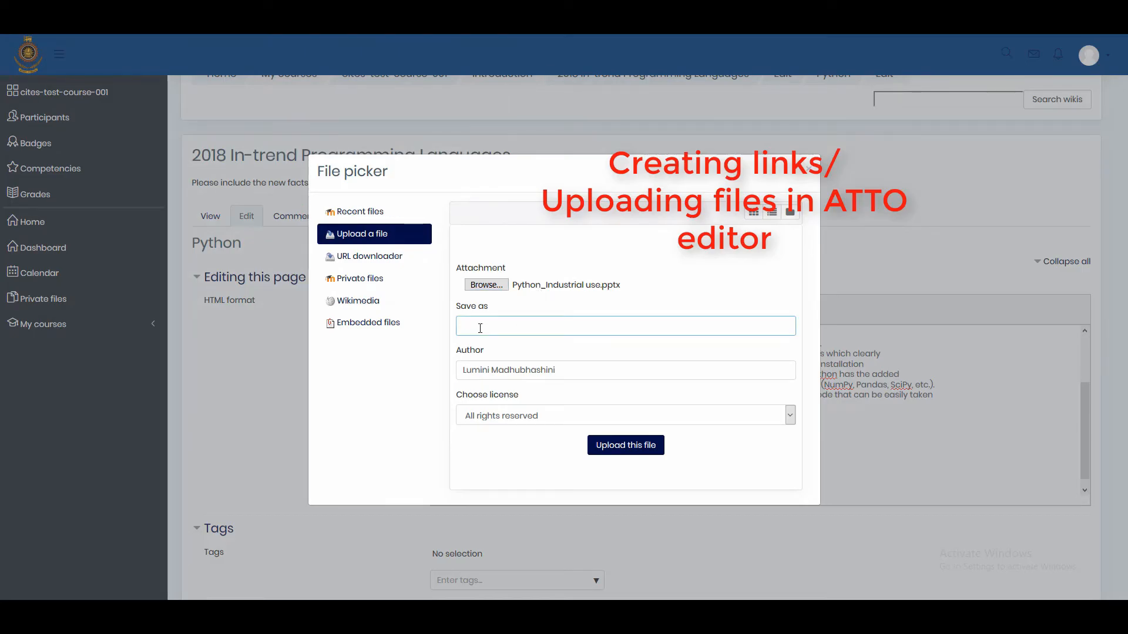
text(My project on python use)
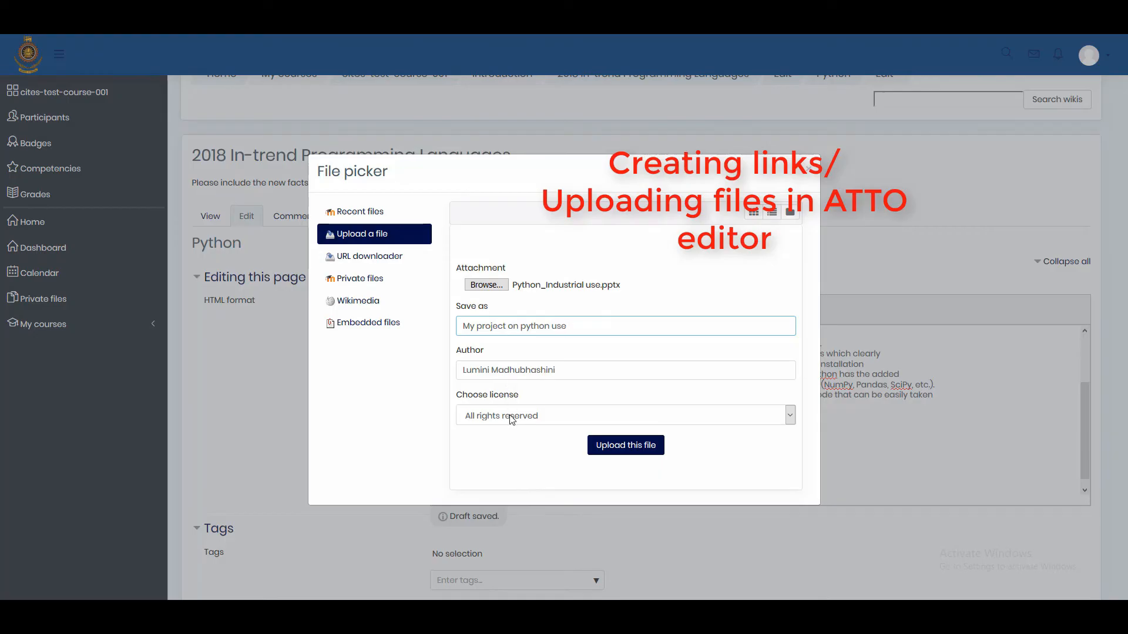
click(625, 445)
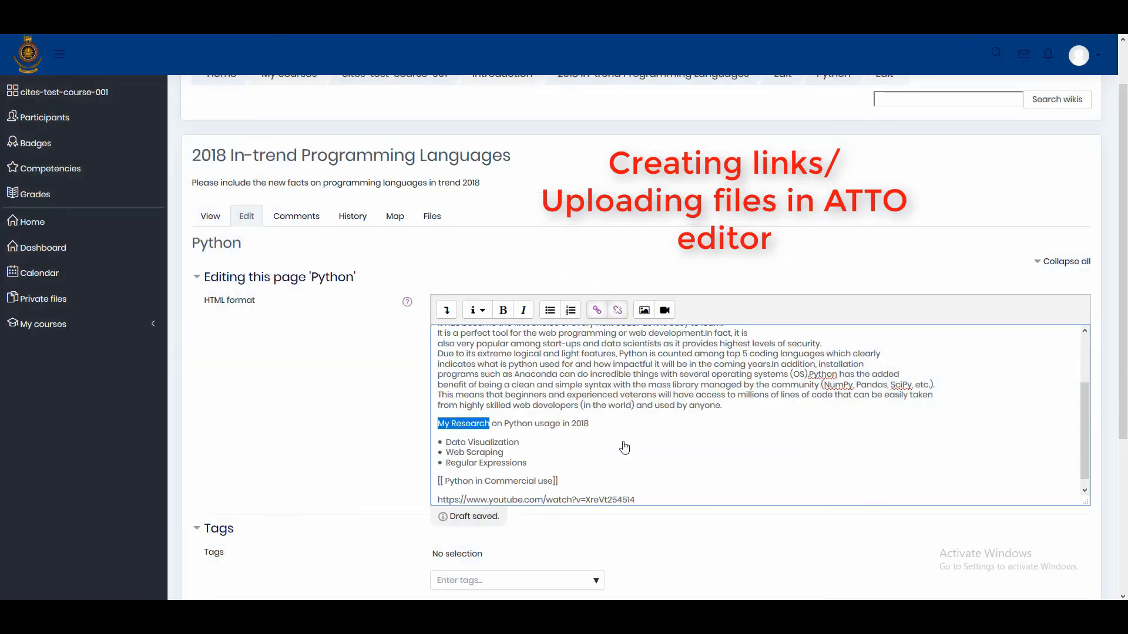
- Deselect the linked text and save the Python wiki page
click(519, 443)
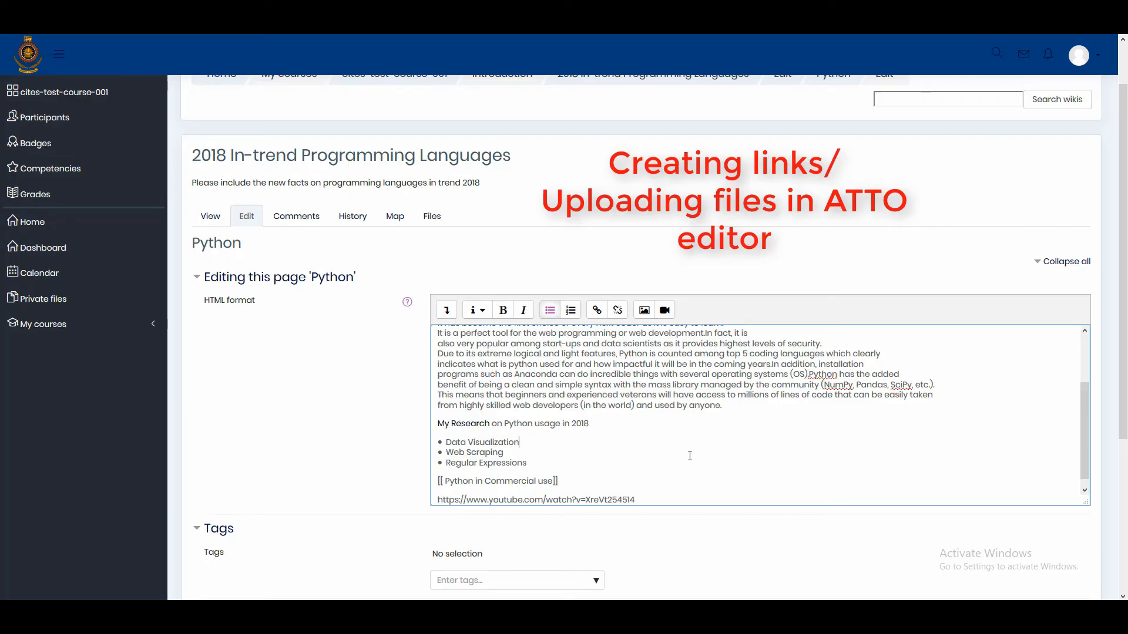
scroll(690, 456, down, 1)
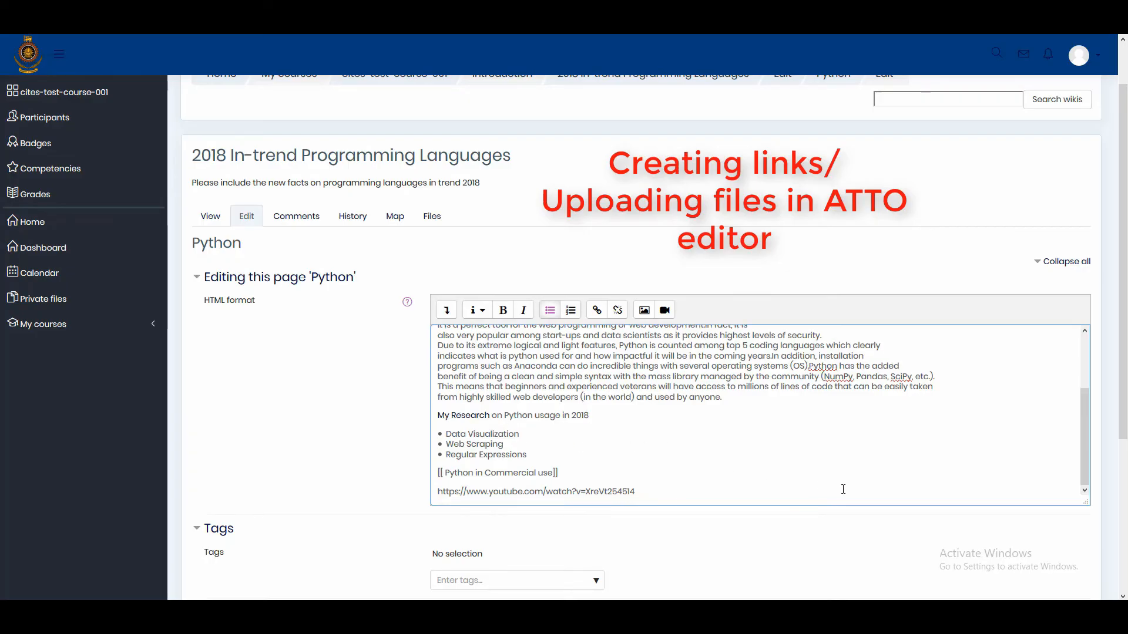
scroll(843, 489, down, 3)
click(441, 433)
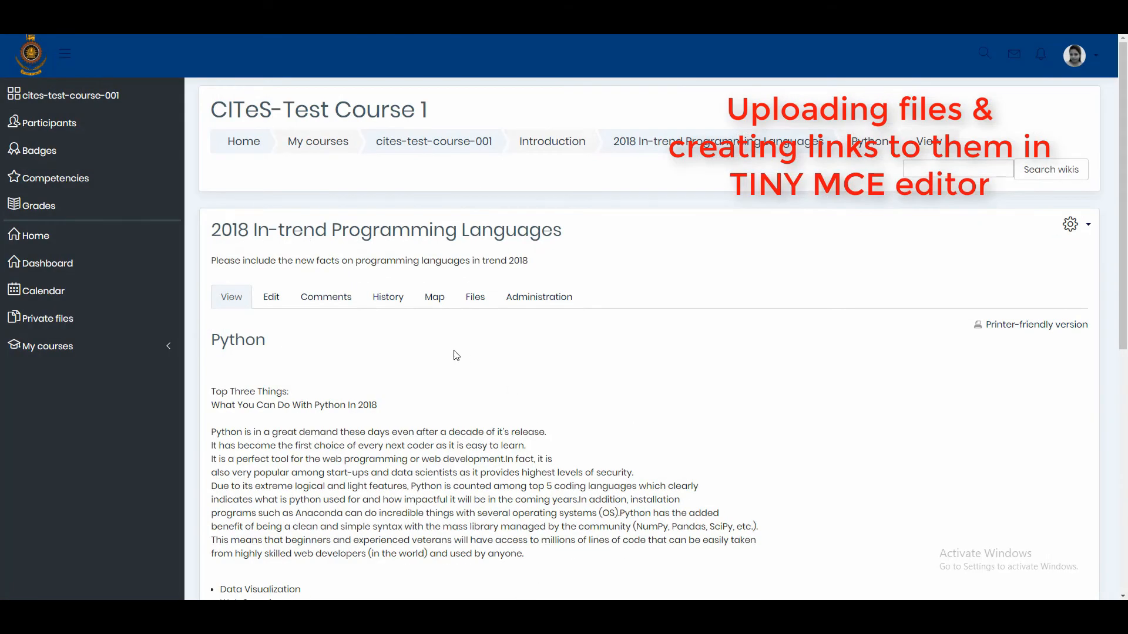
- Open the Python page in the TinyMCE editor, go to the wiki's files and open them for editing
click(272, 302)
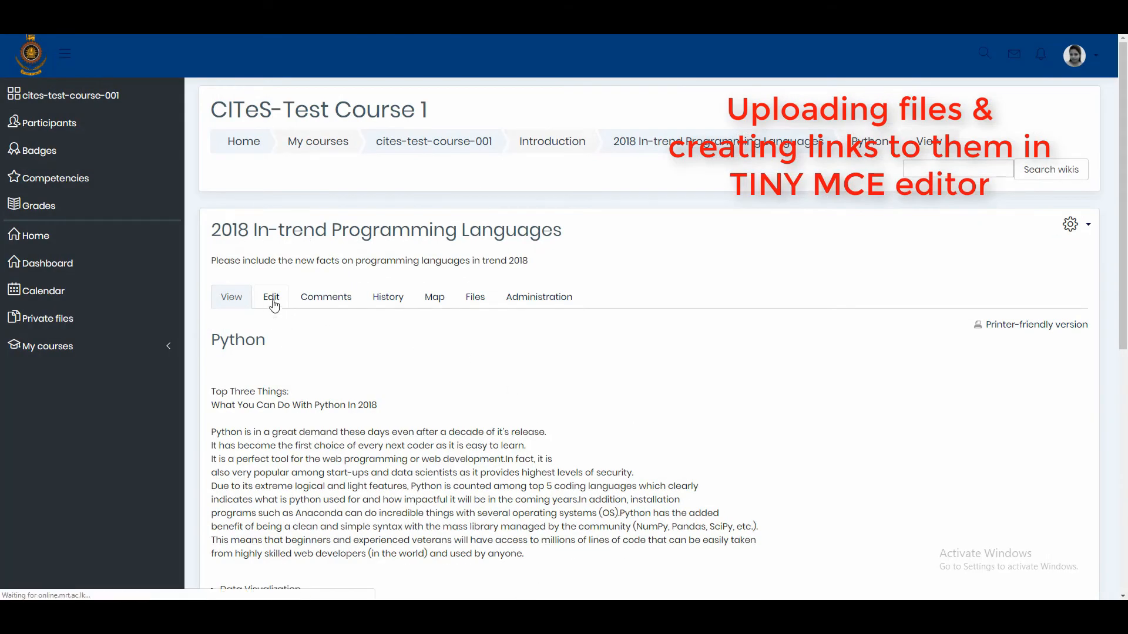
scroll(600, 375, down, 1)
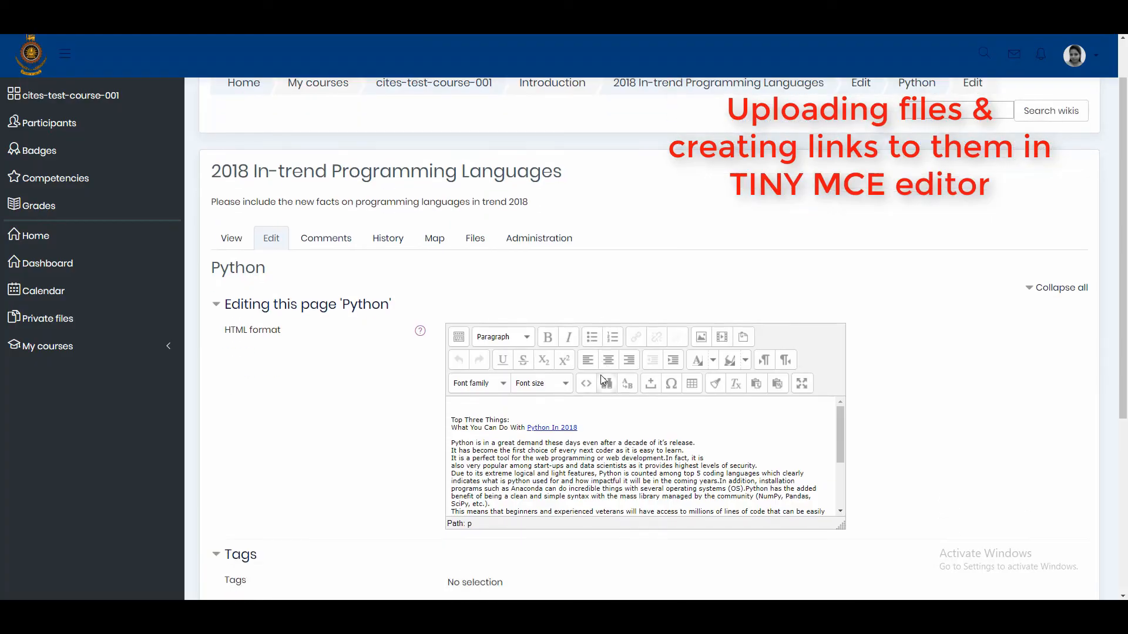
scroll(600, 375, down, 1)
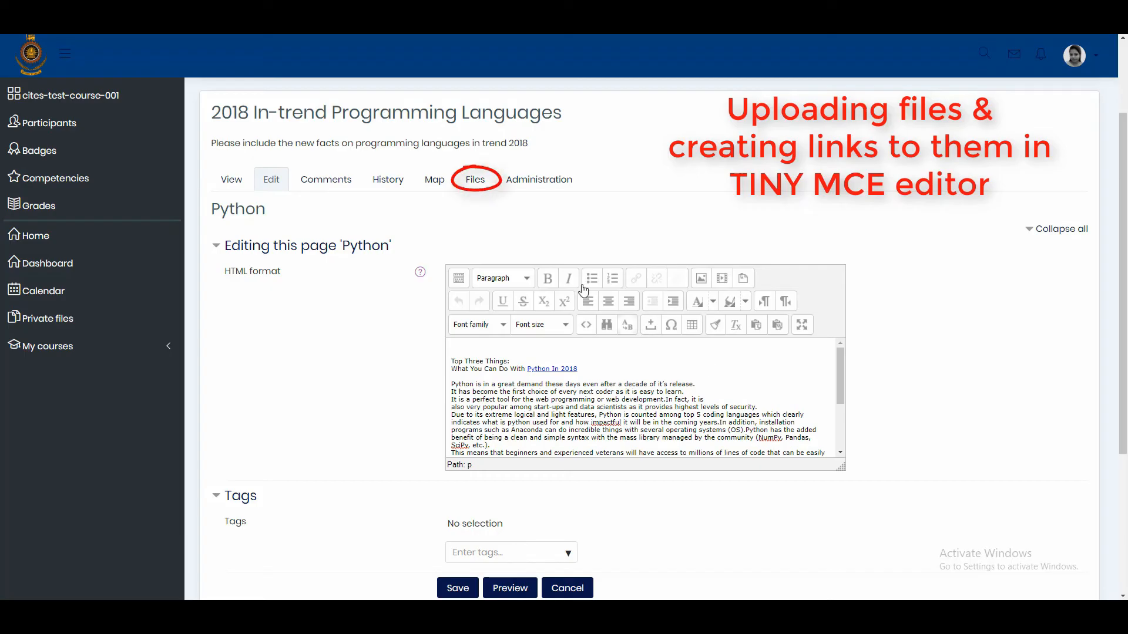
click(486, 191)
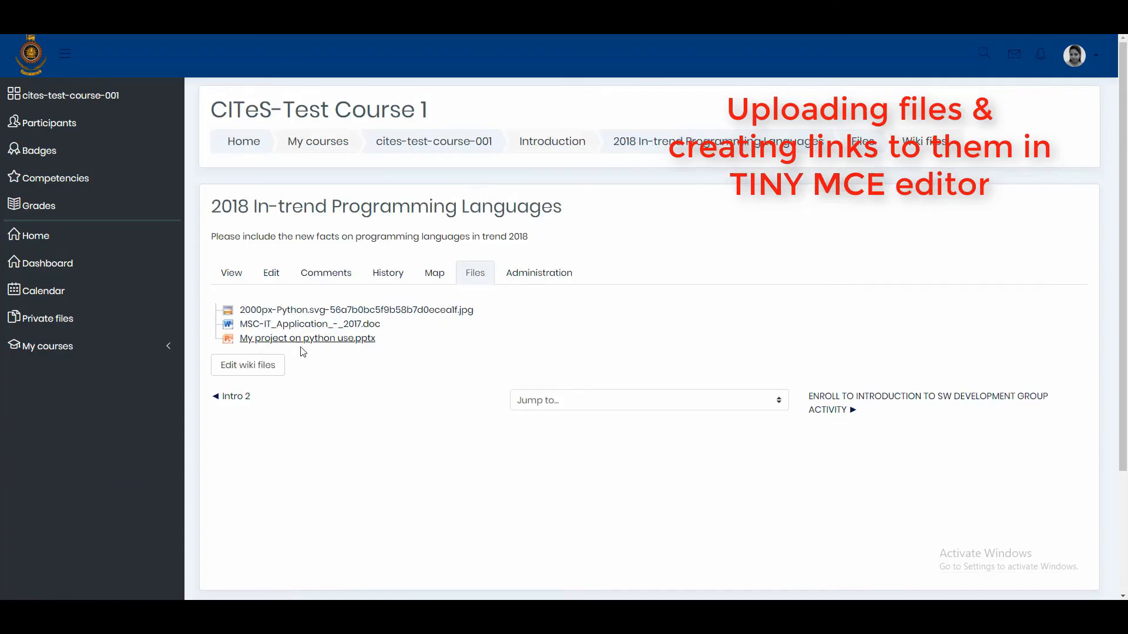
click(267, 373)
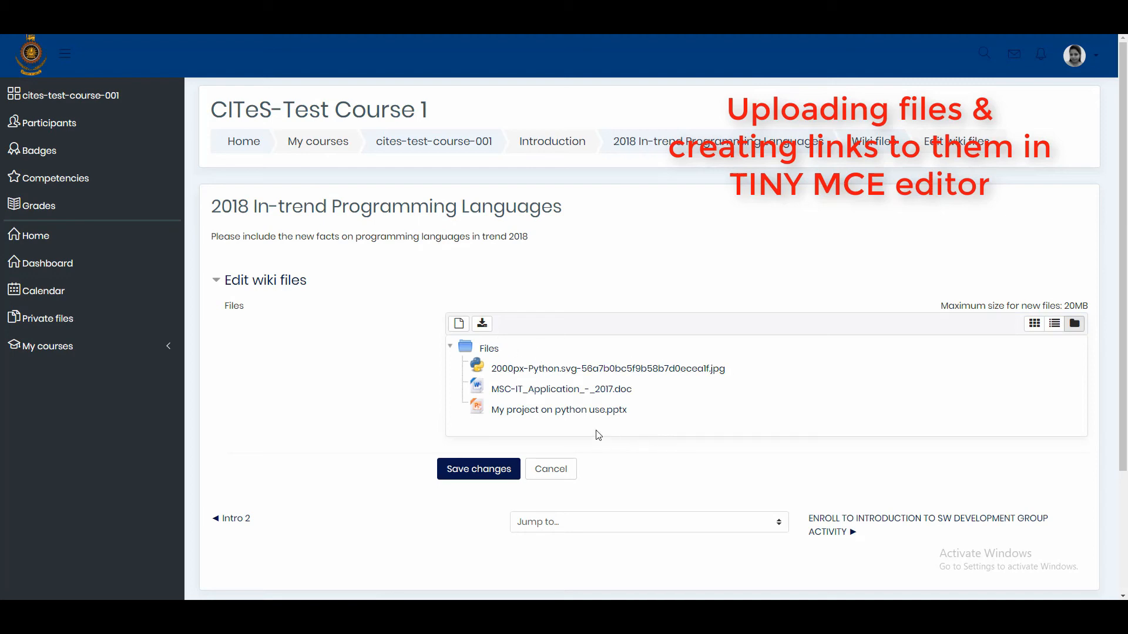
- Add a new wiki file by upload, choosing Python_Industrial use - 2.pptx from the Desktop
click(460, 325)
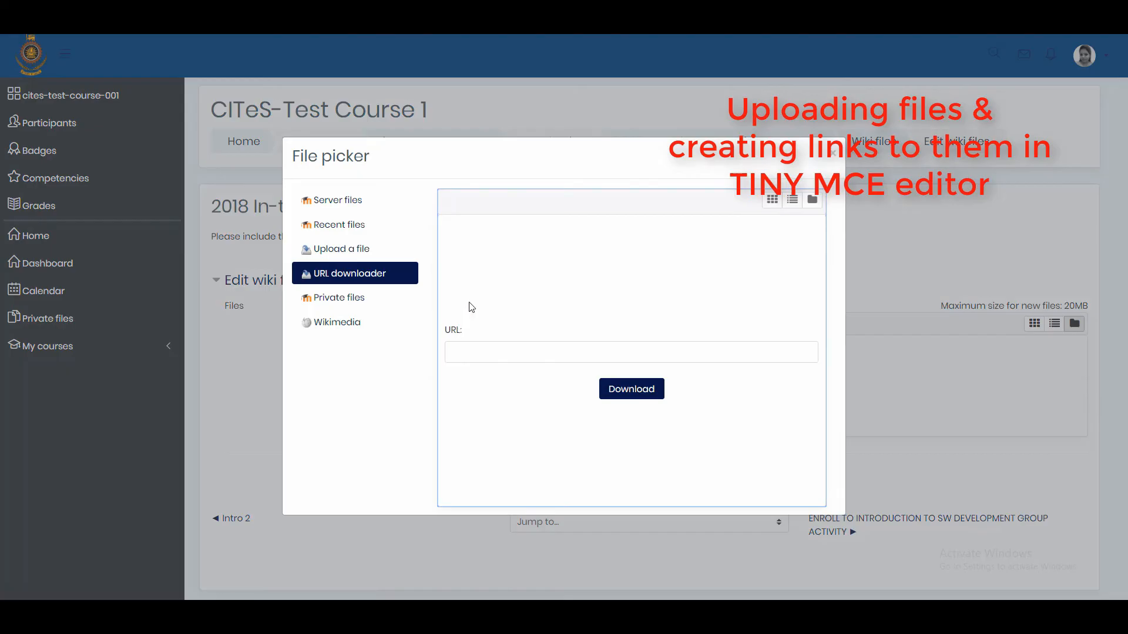
click(365, 249)
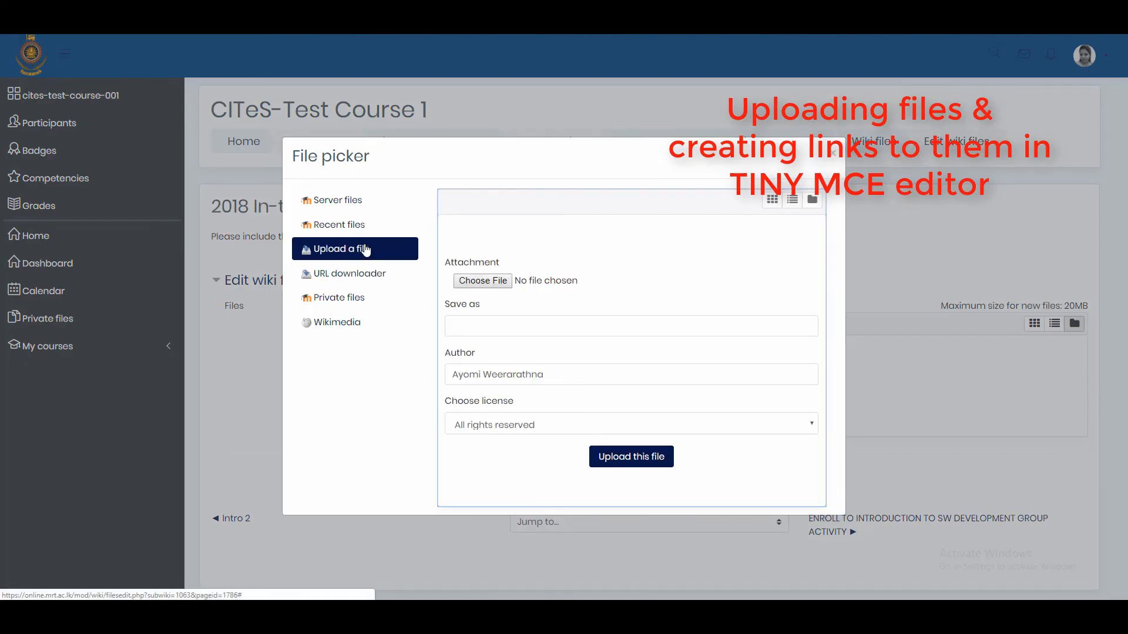
click(500, 284)
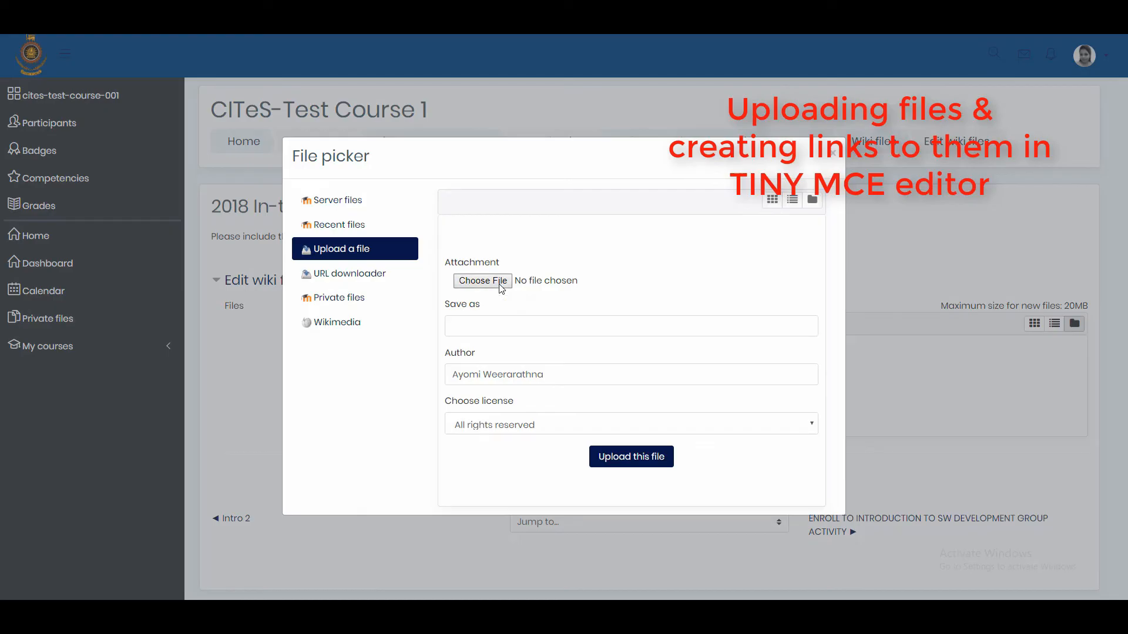
scroll(554, 98, down, 3)
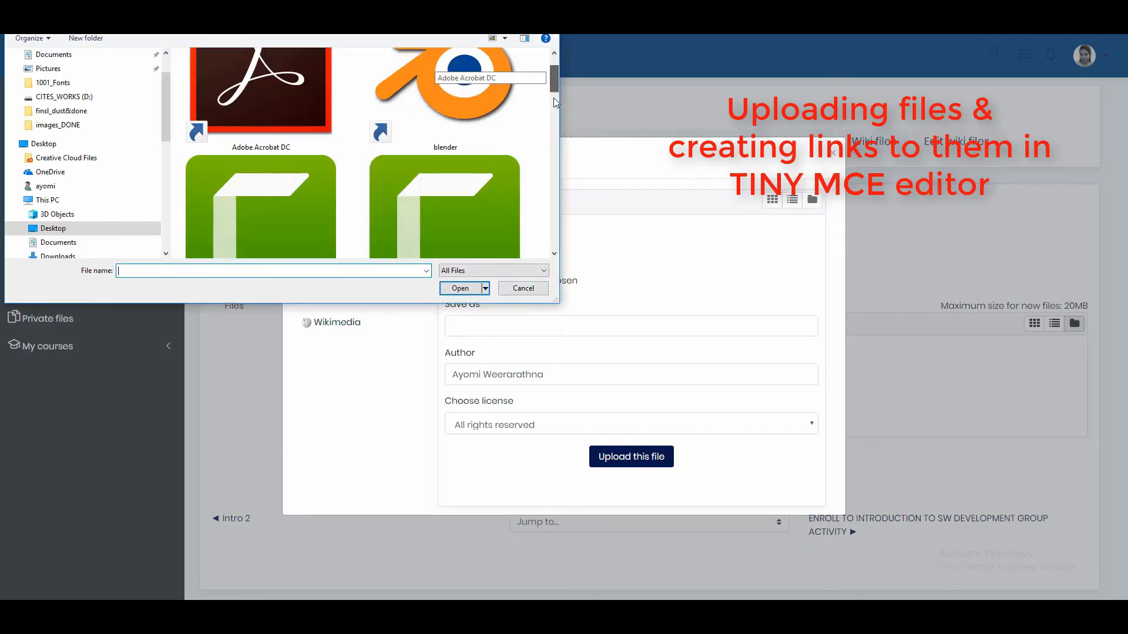
drag(553, 98, 550, 180)
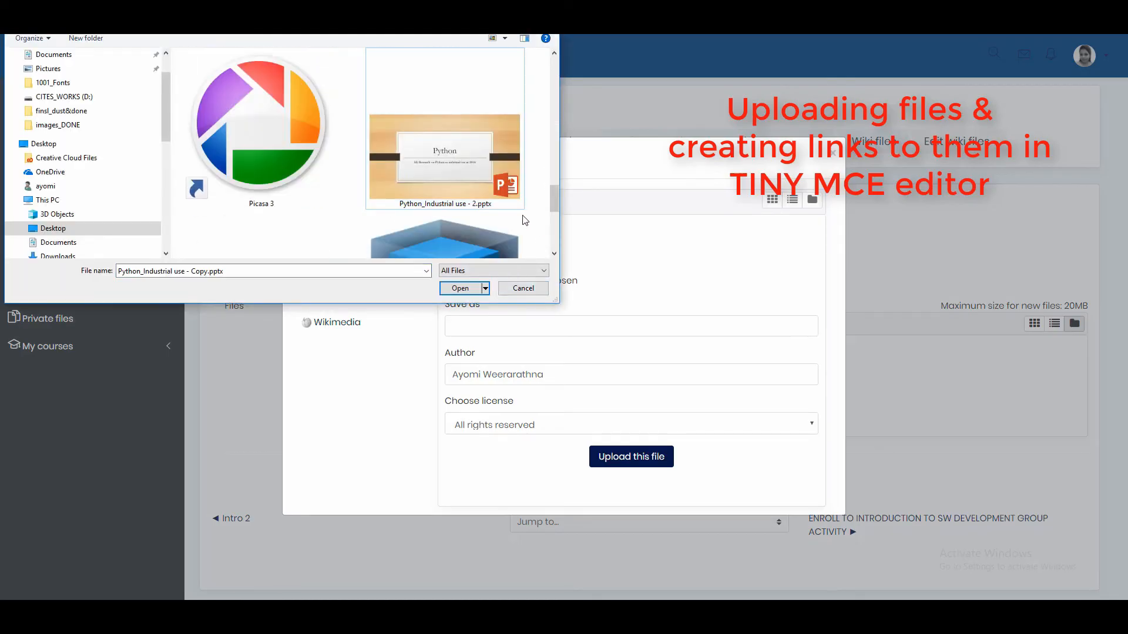
click(468, 186)
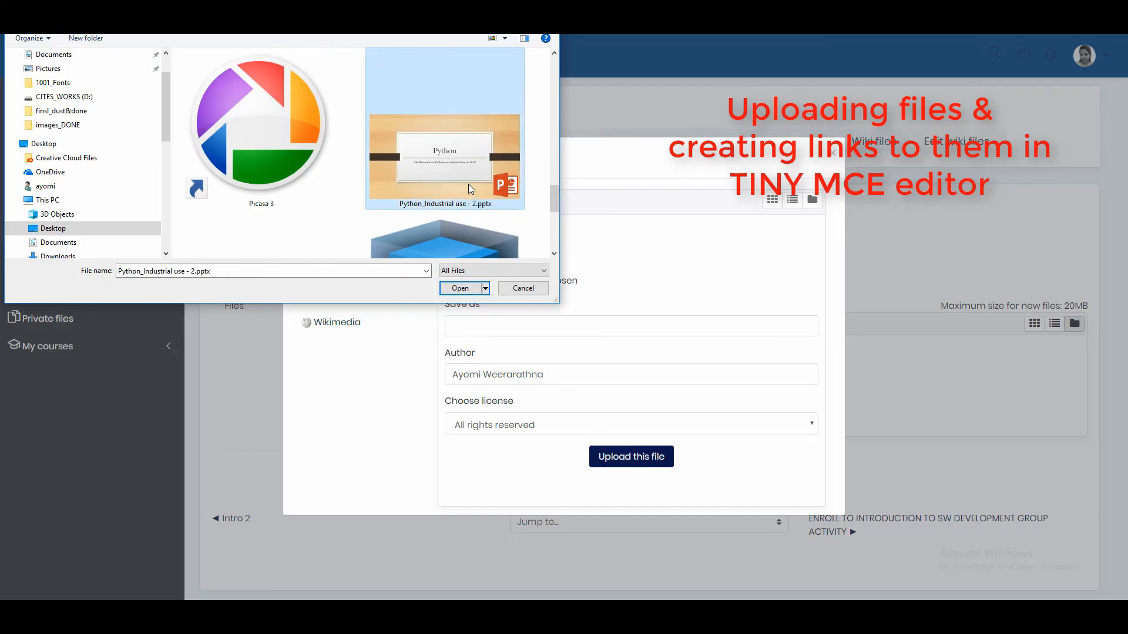
click(469, 289)
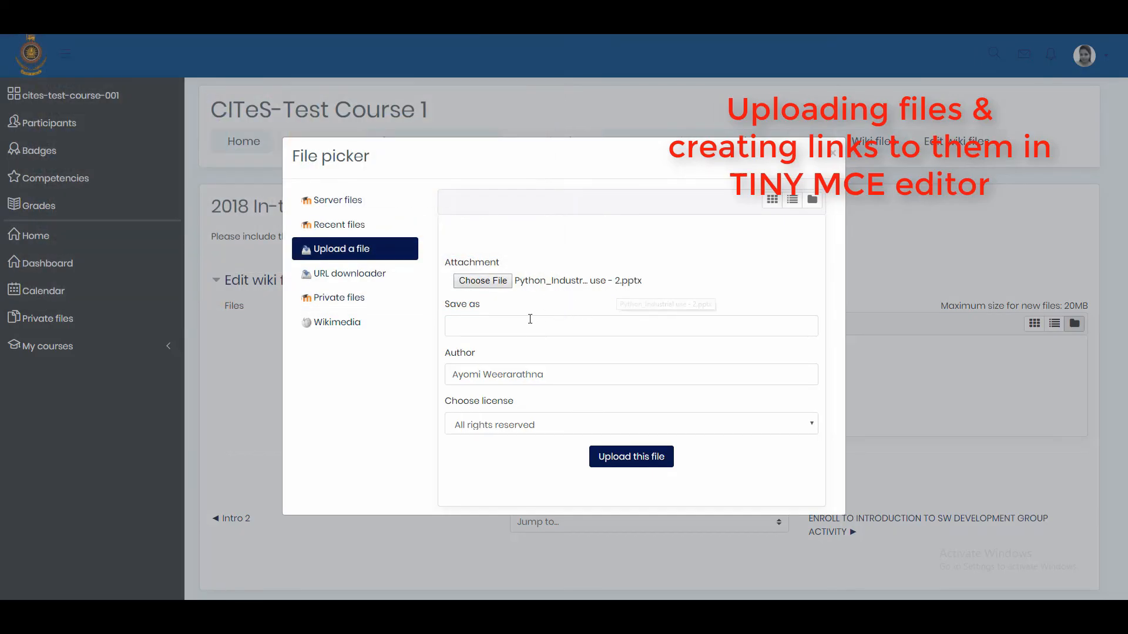
- Set the chosen presentation's save-as name to "my Research Presentation 2"
click(501, 327)
click(501, 328)
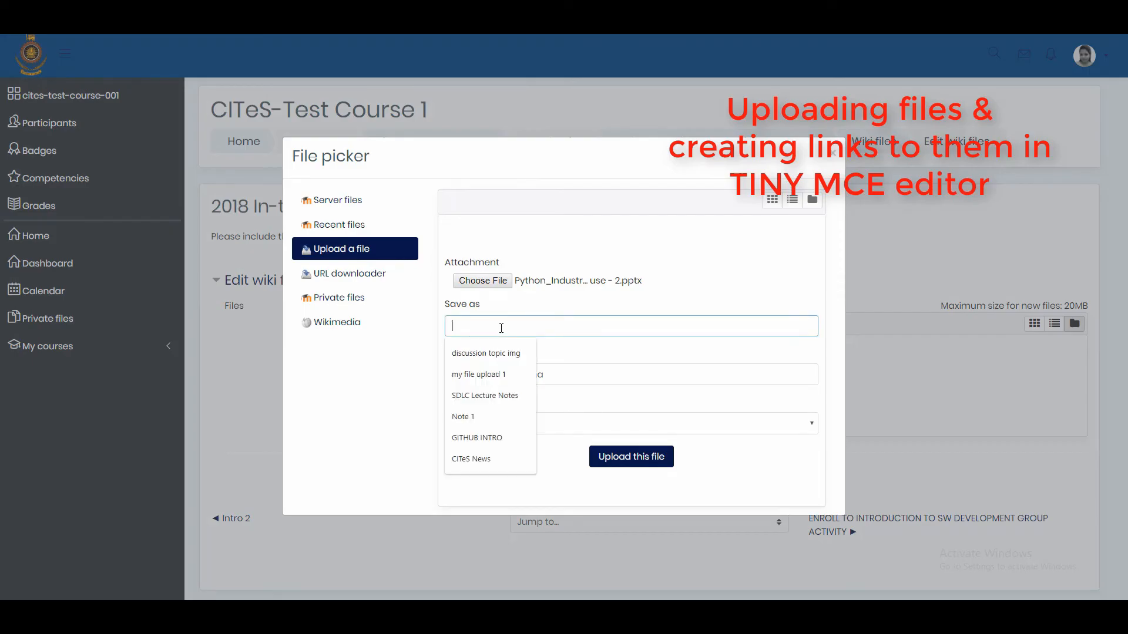
text(my )
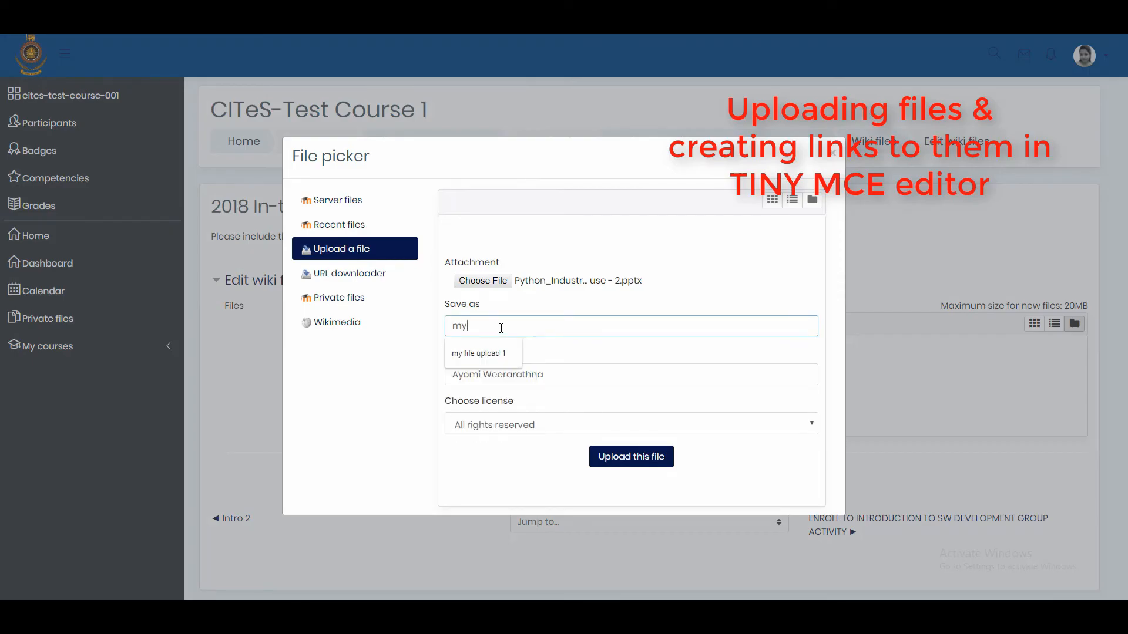
text(Research Presentation 2)
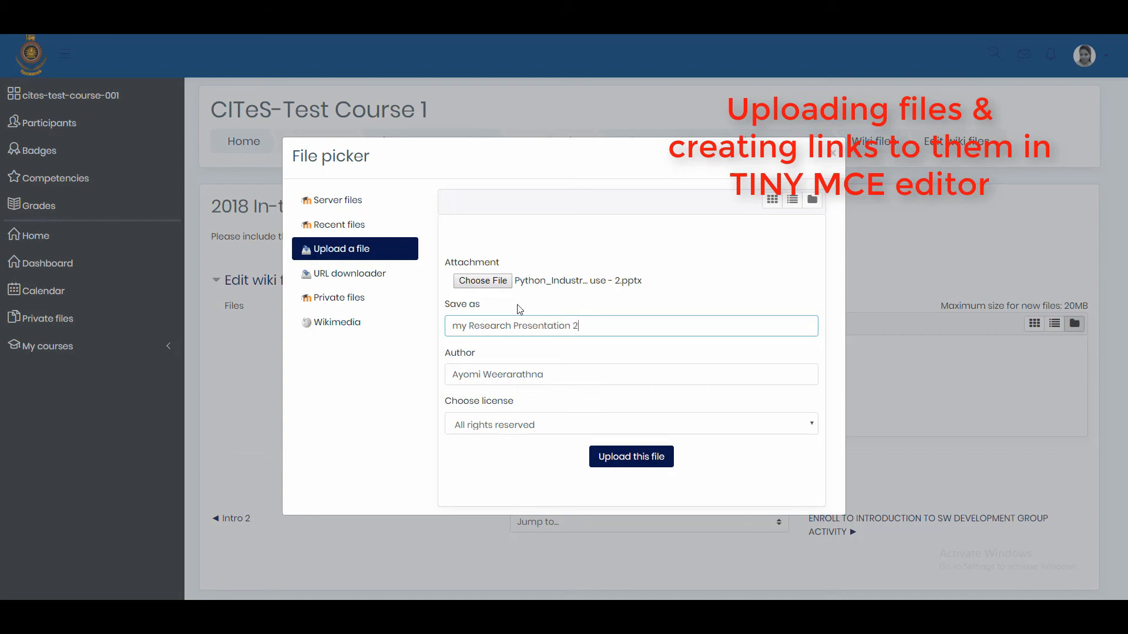
- Upload the presentation, save the wiki files, and copy the link address of my Research Presentation 2.pptx
click(645, 462)
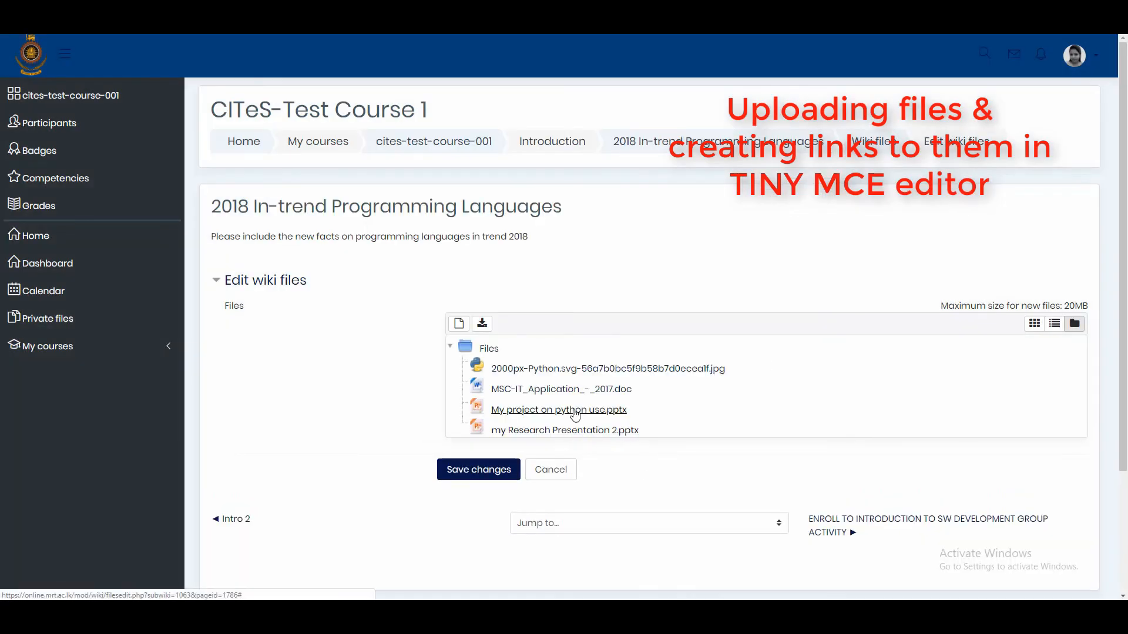
click(493, 470)
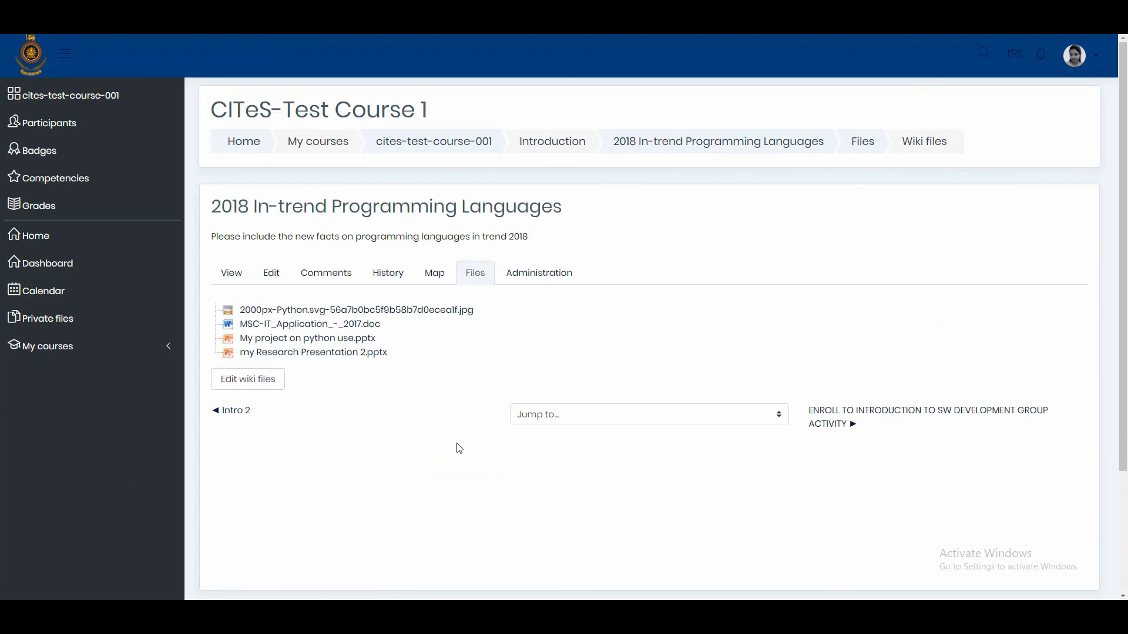
right_click(351, 360)
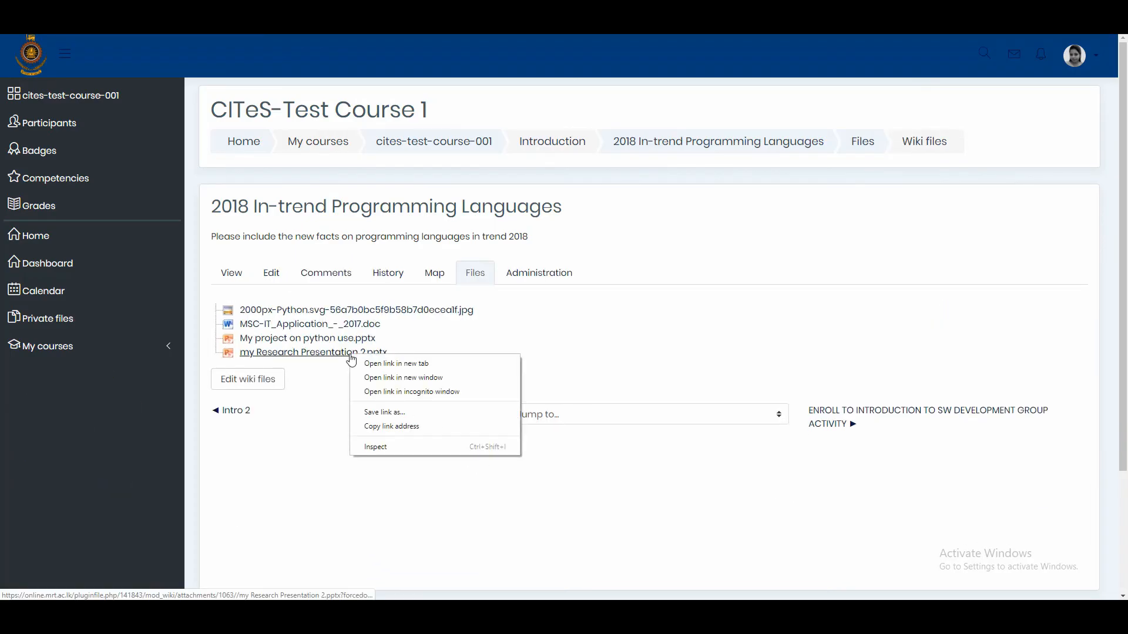
click(329, 357)
right_click(330, 358)
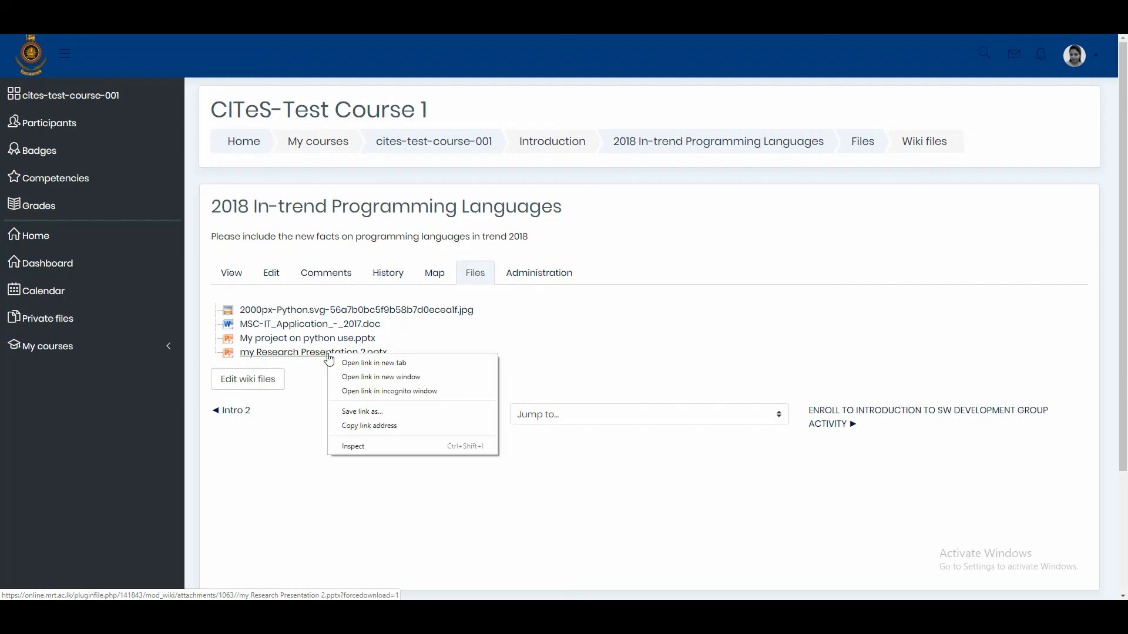
click(379, 427)
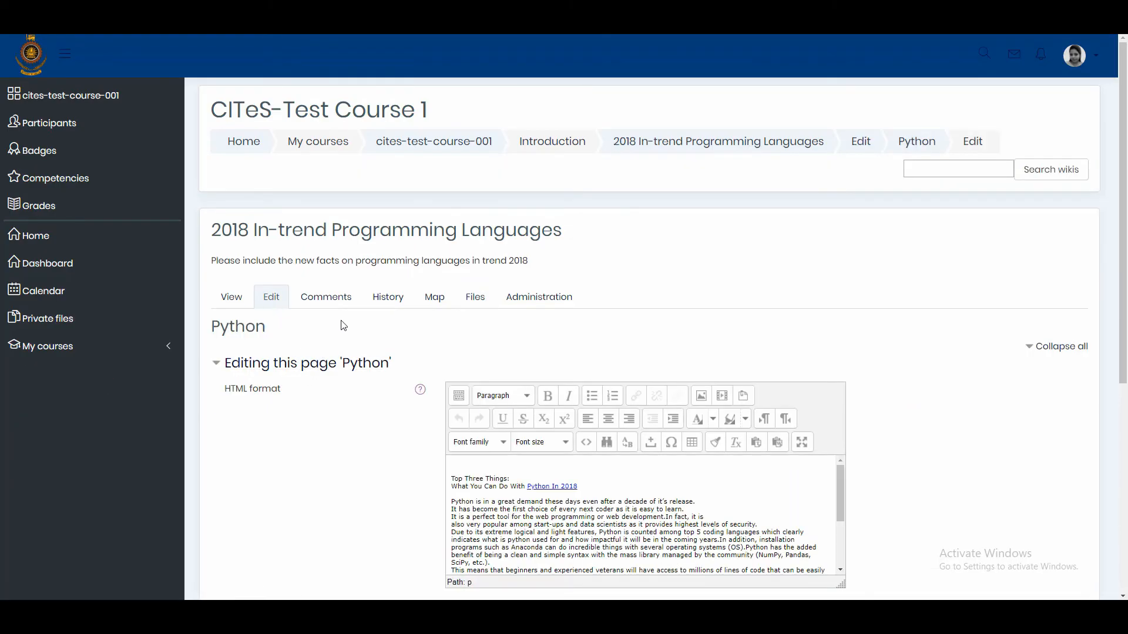
- Start a link on the text "Python usage in 2018" in the Python page, with the copied file address as its URL
scroll(345, 323, down, 2)
scroll(529, 404, down, 2)
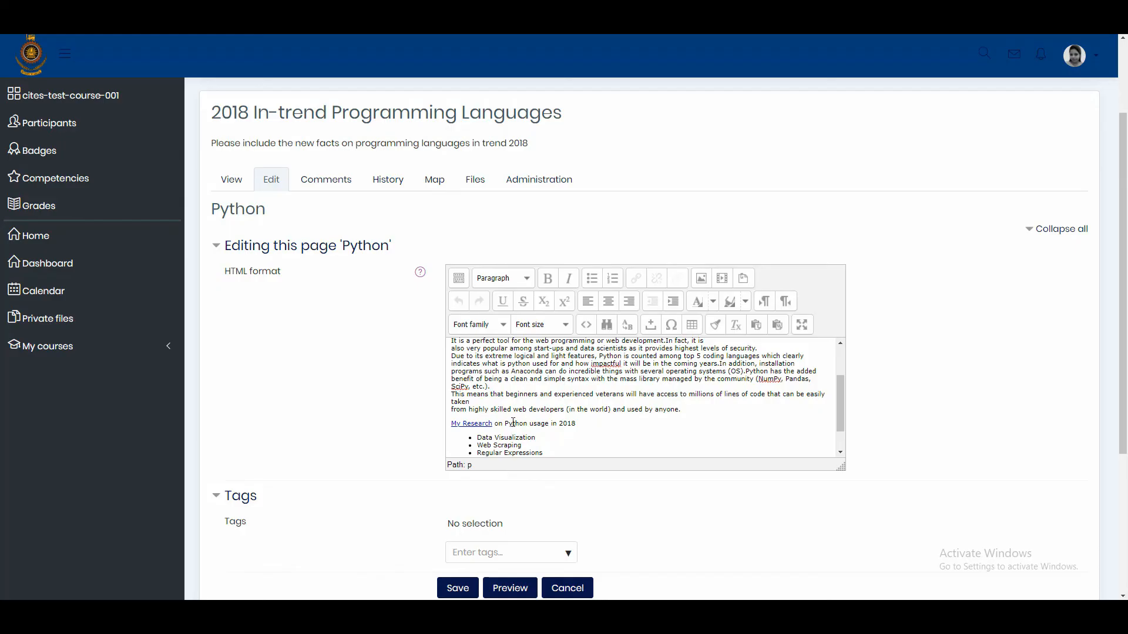
drag(505, 424, 565, 425)
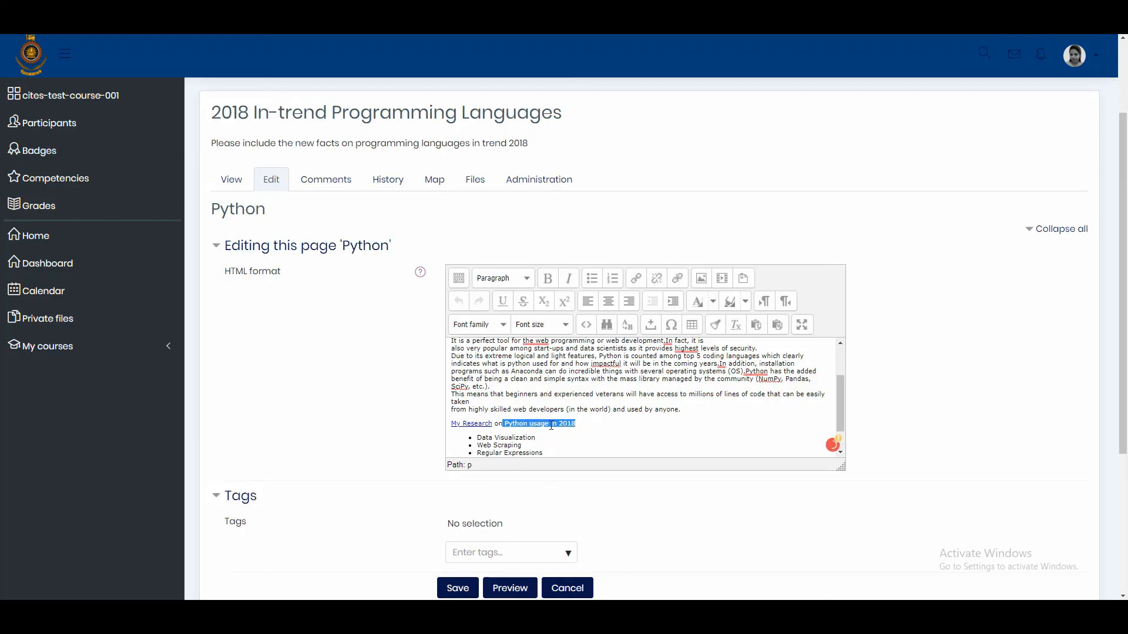
click(637, 279)
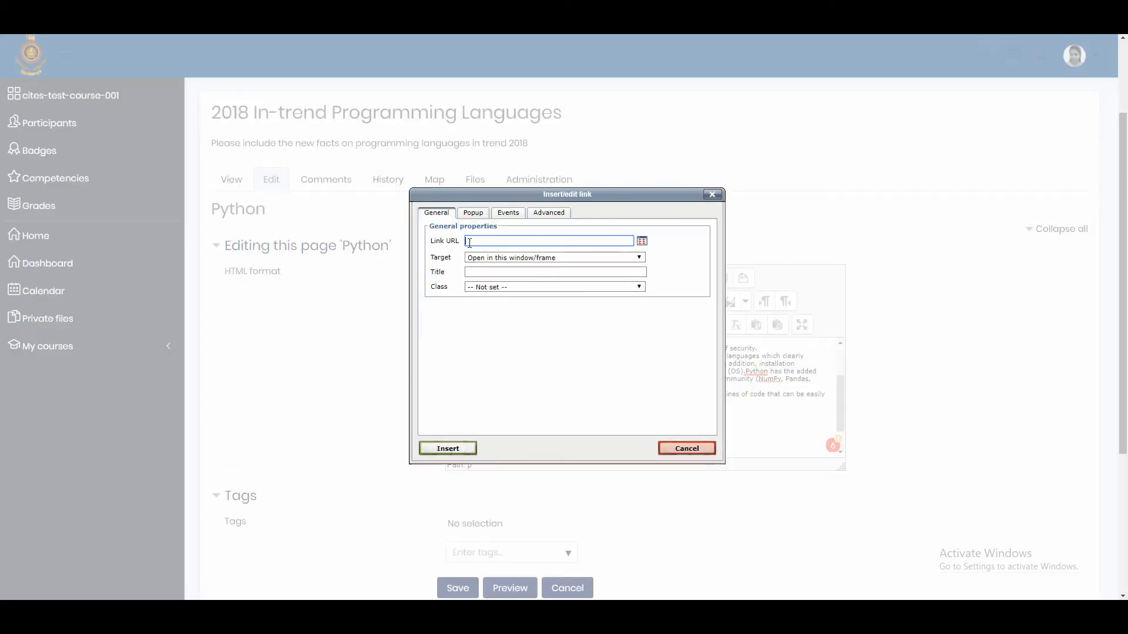
right_click(470, 240)
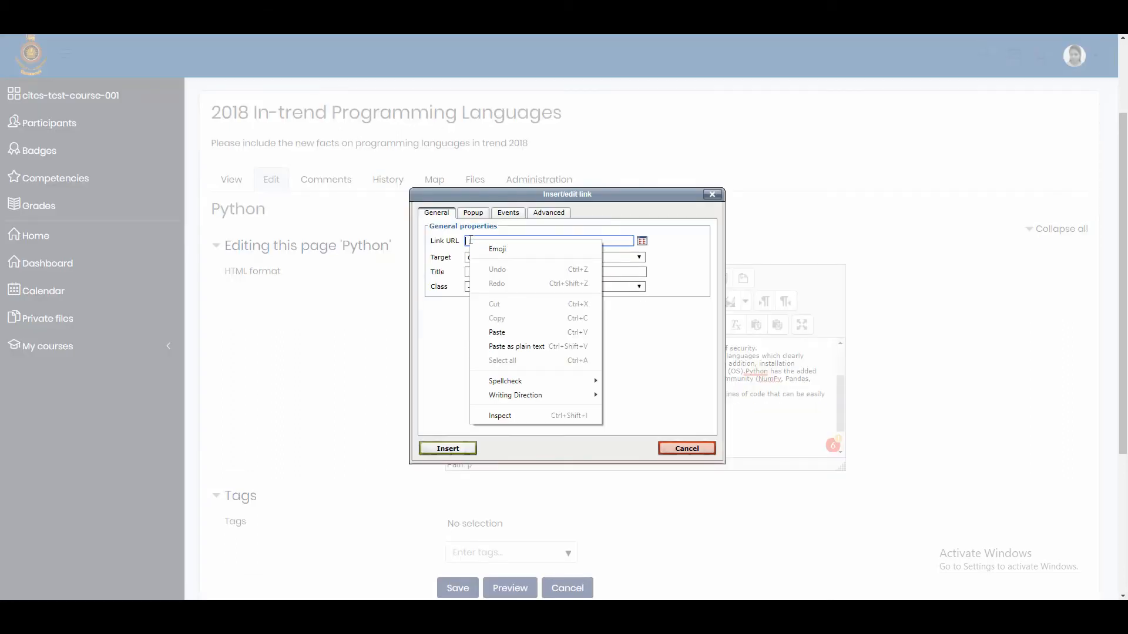
click(501, 331)
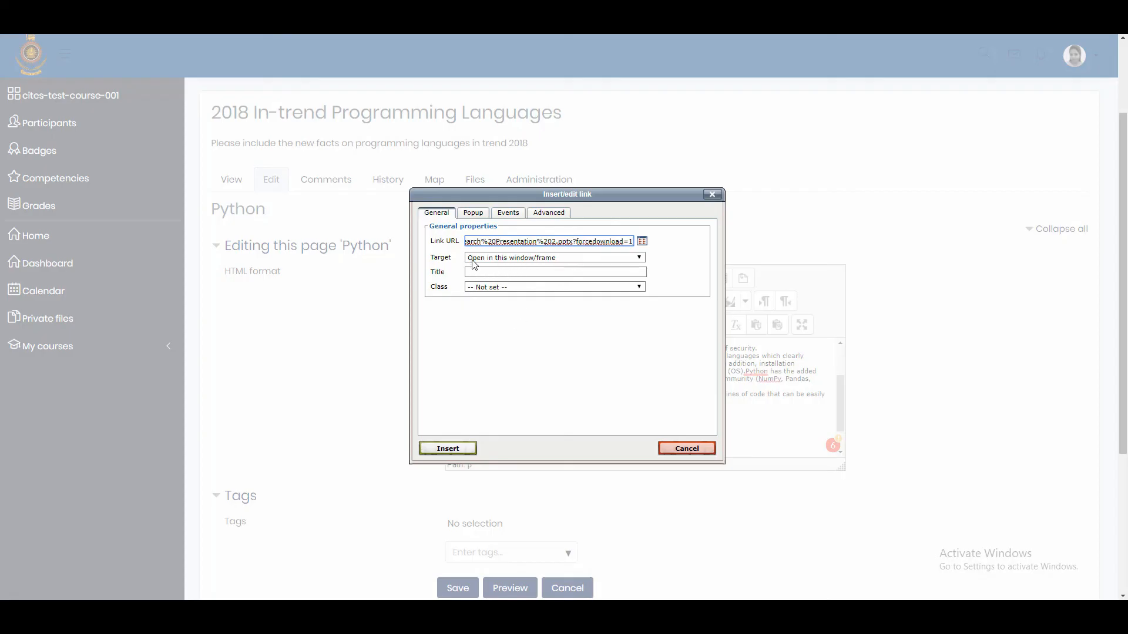
- Review the link's target, popup, event and advanced options, then insert it with the target "Open in this window/frame"
click(638, 258)
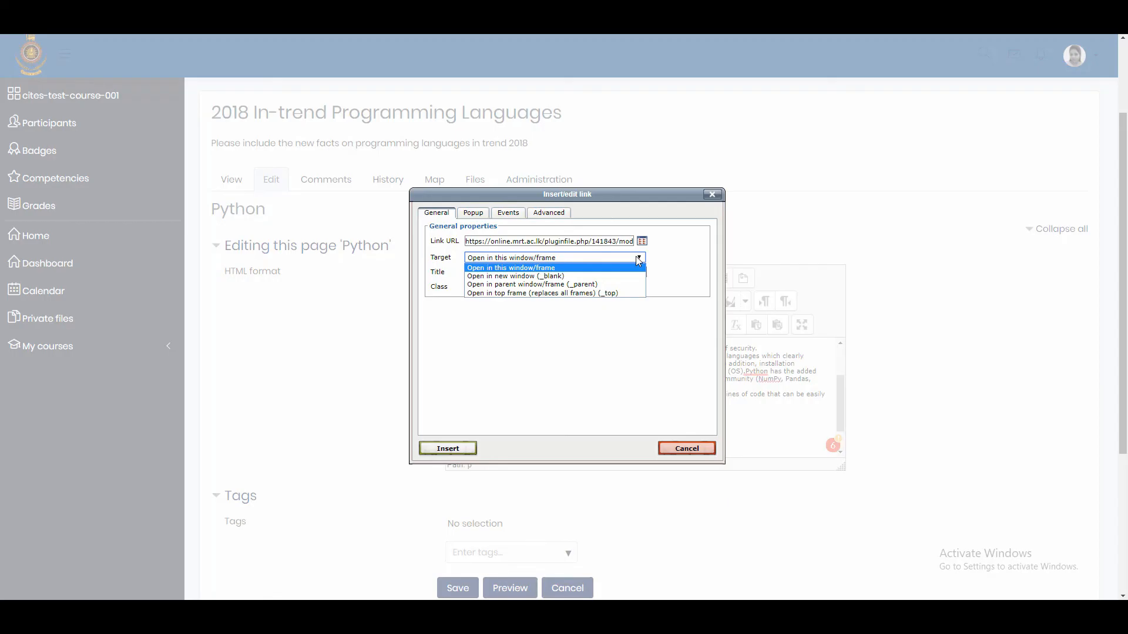
click(638, 260)
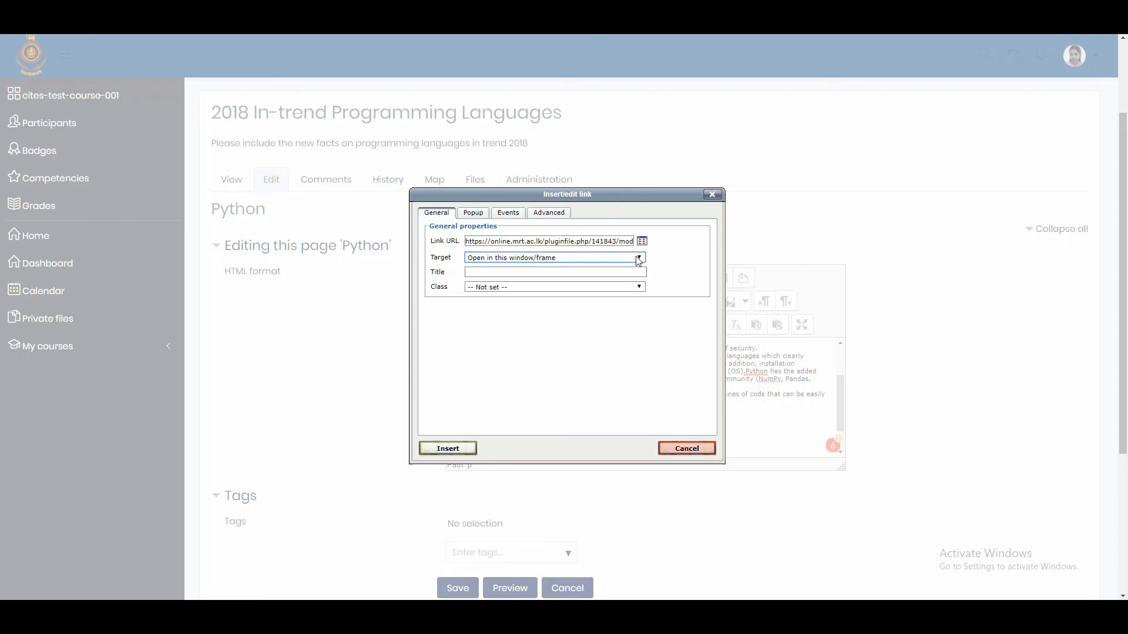
click(476, 217)
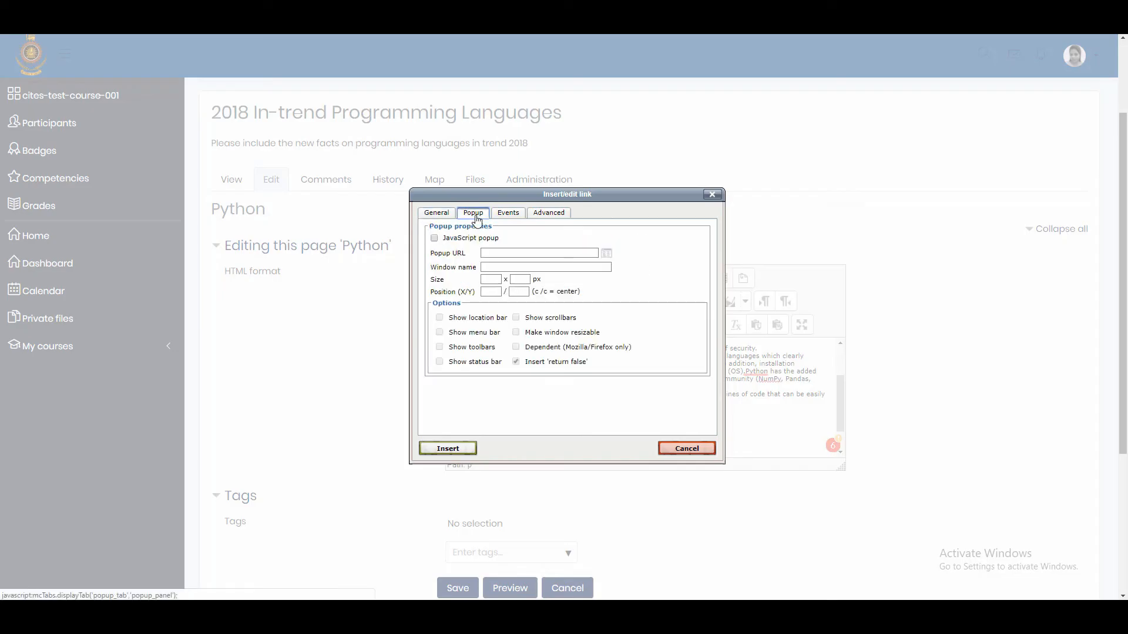
click(508, 218)
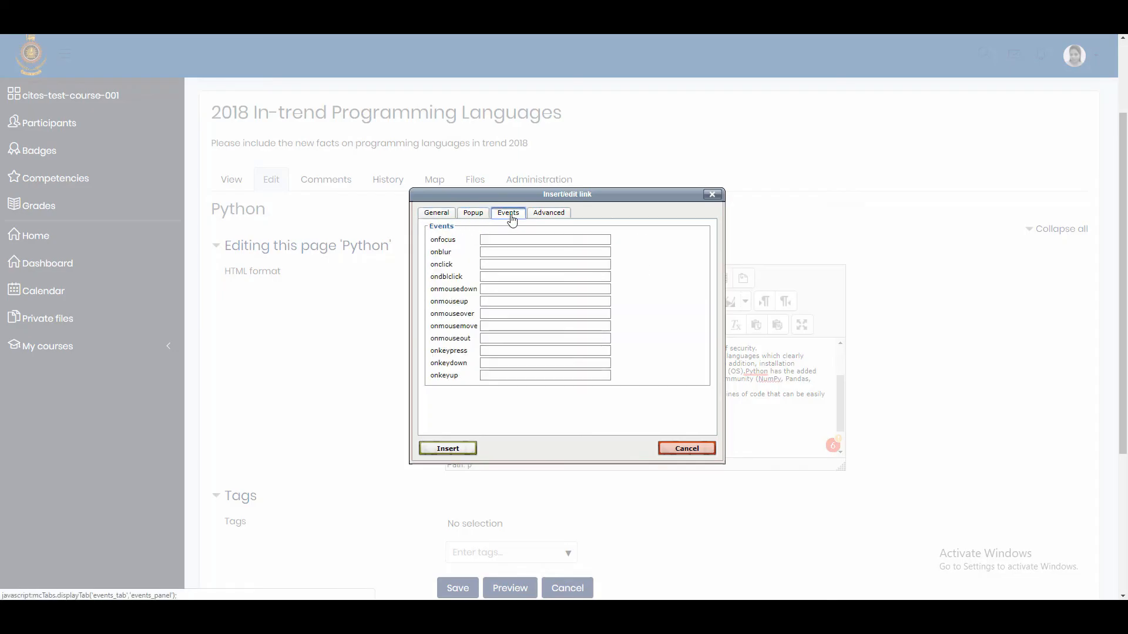
click(559, 219)
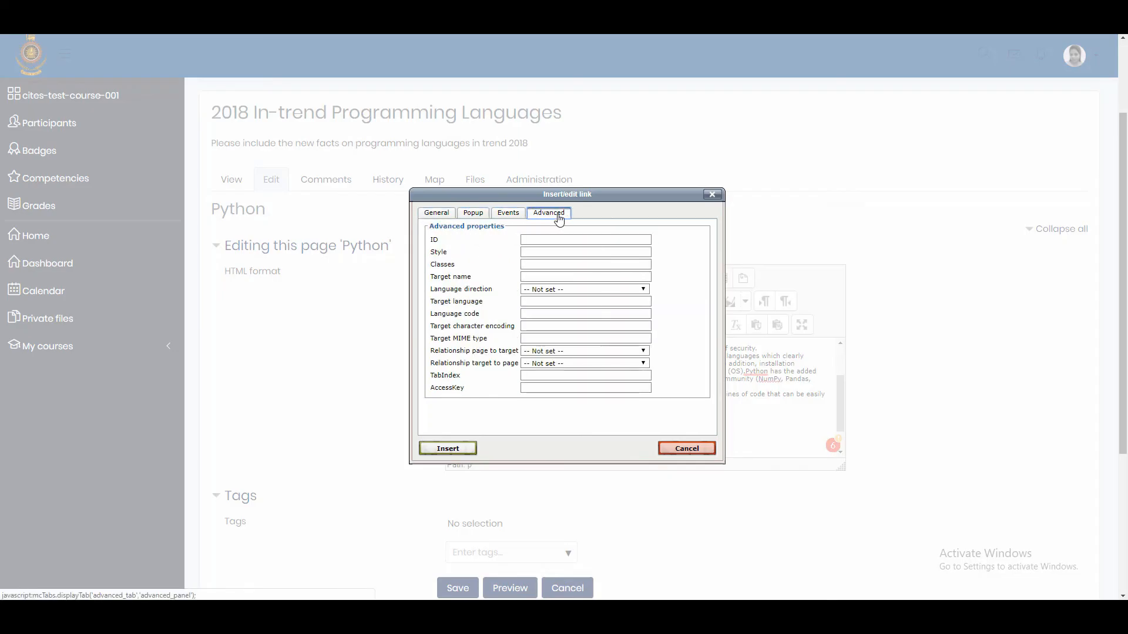
click(438, 219)
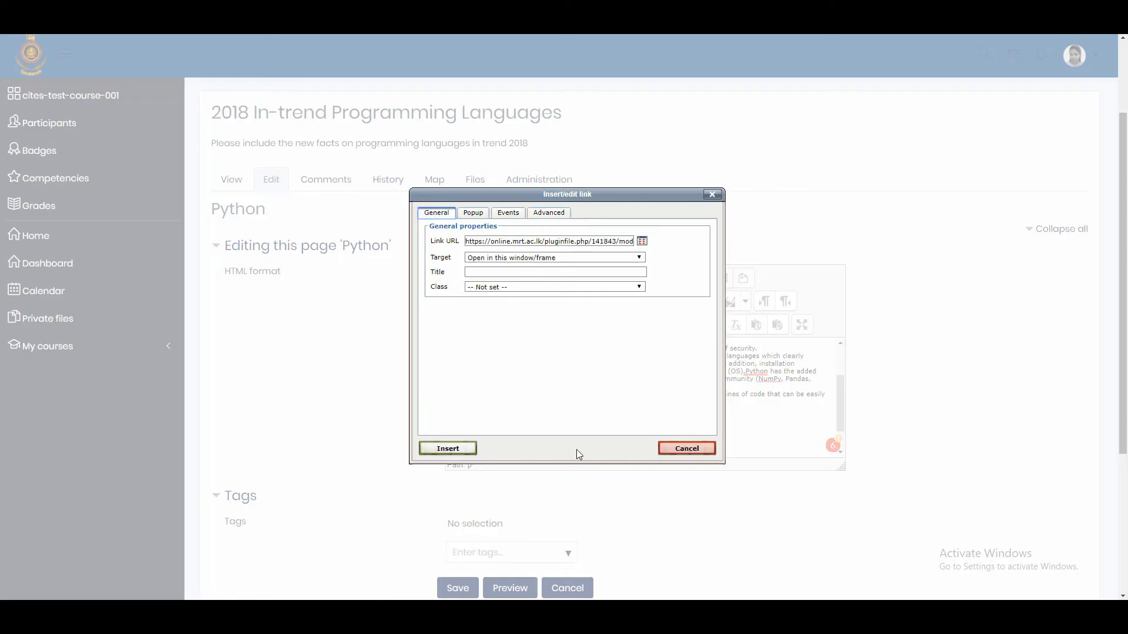
click(465, 452)
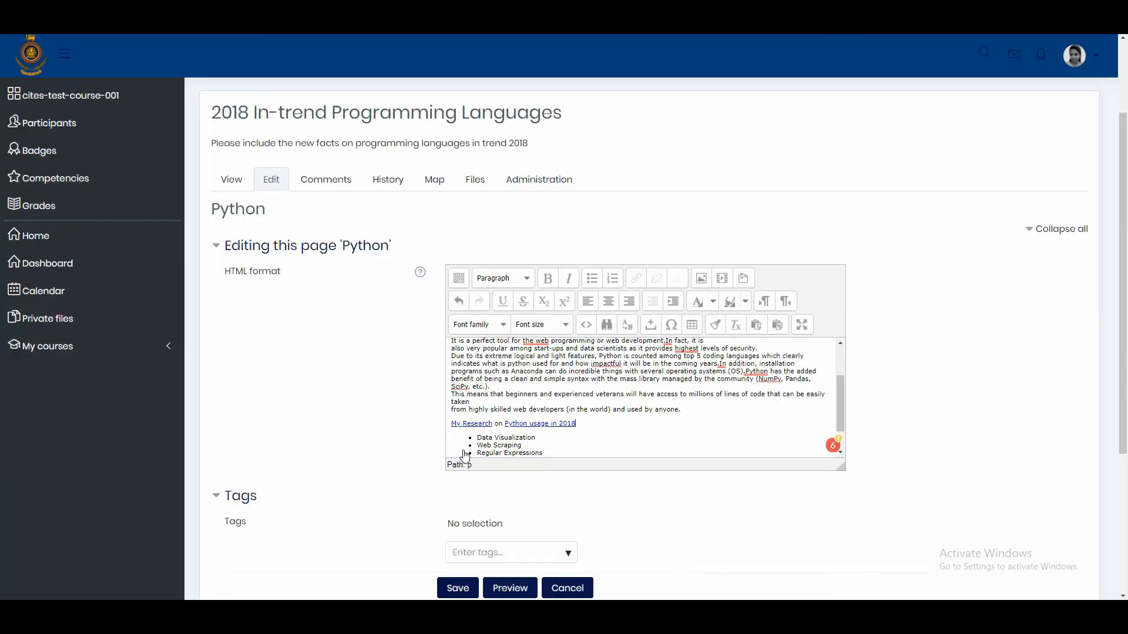
- Preview the Python page and test the "Python usage in 2018" link by downloading its presentation
scroll(464, 452, down, 1)
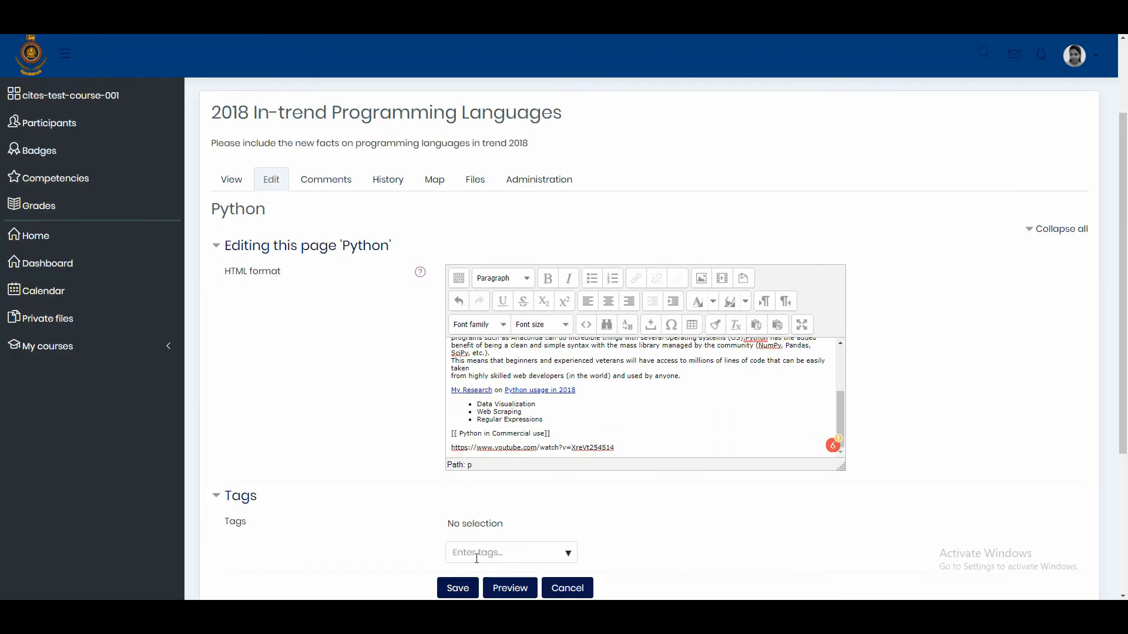
click(510, 588)
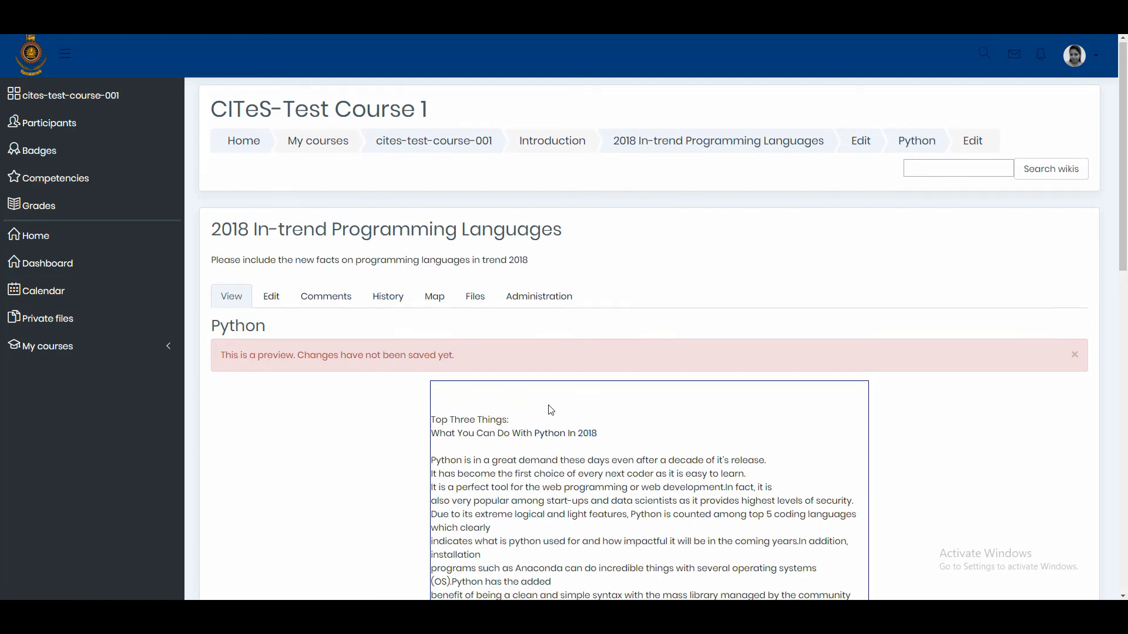
scroll(551, 411, down, 2)
scroll(551, 411, down, 3)
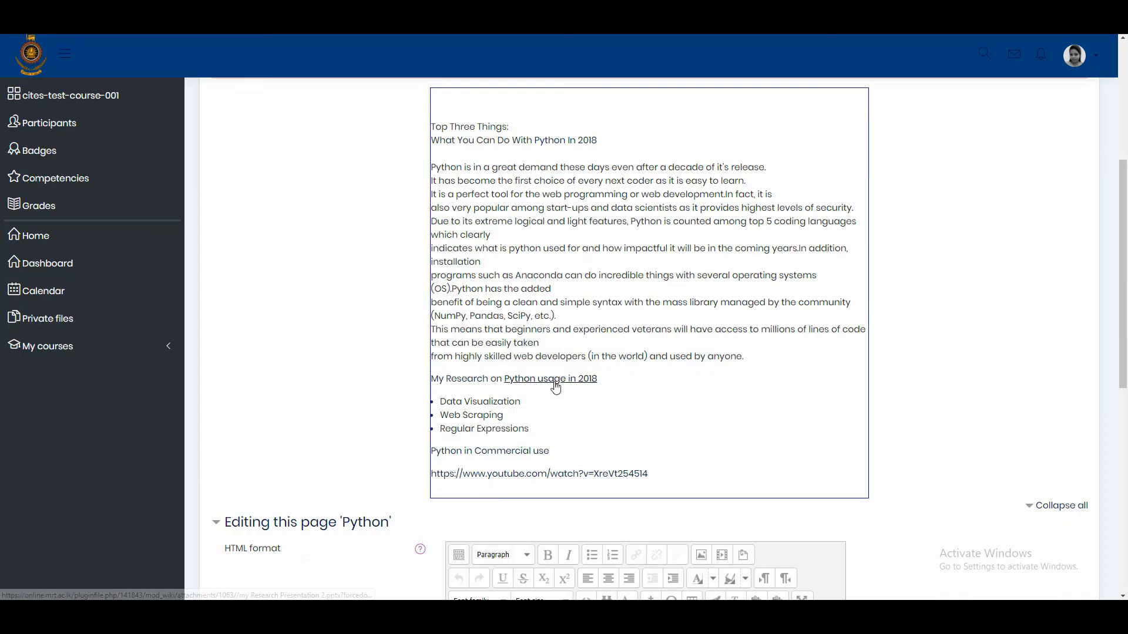
click(555, 382)
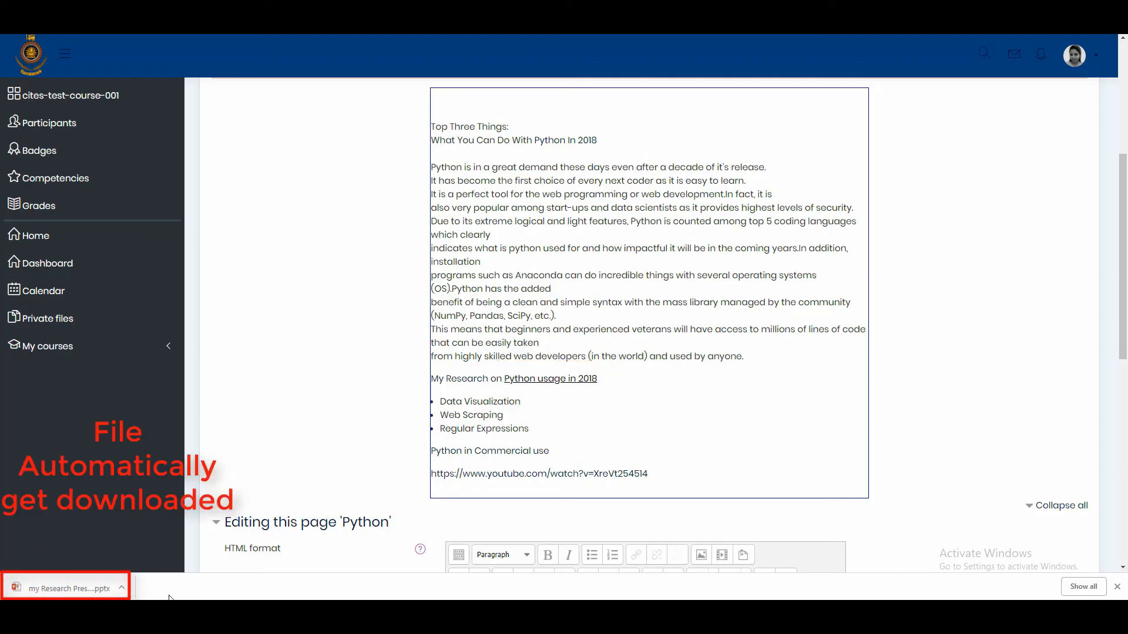
- Save the previewed Python wiki page and look over the published version
scroll(494, 519, down, 3)
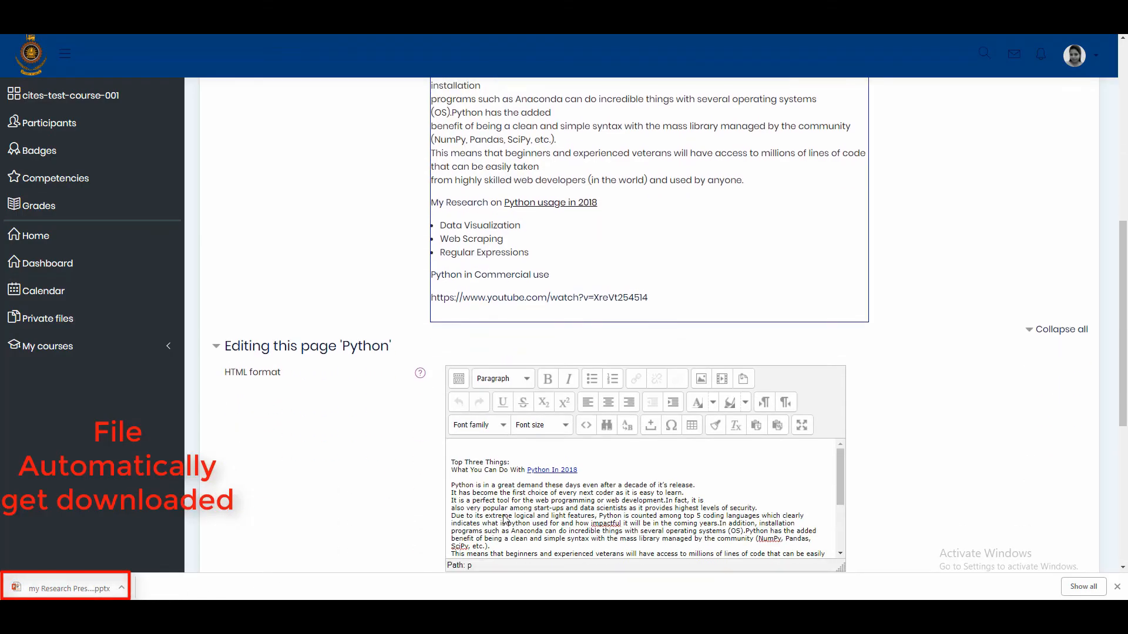
scroll(504, 515, down, 3)
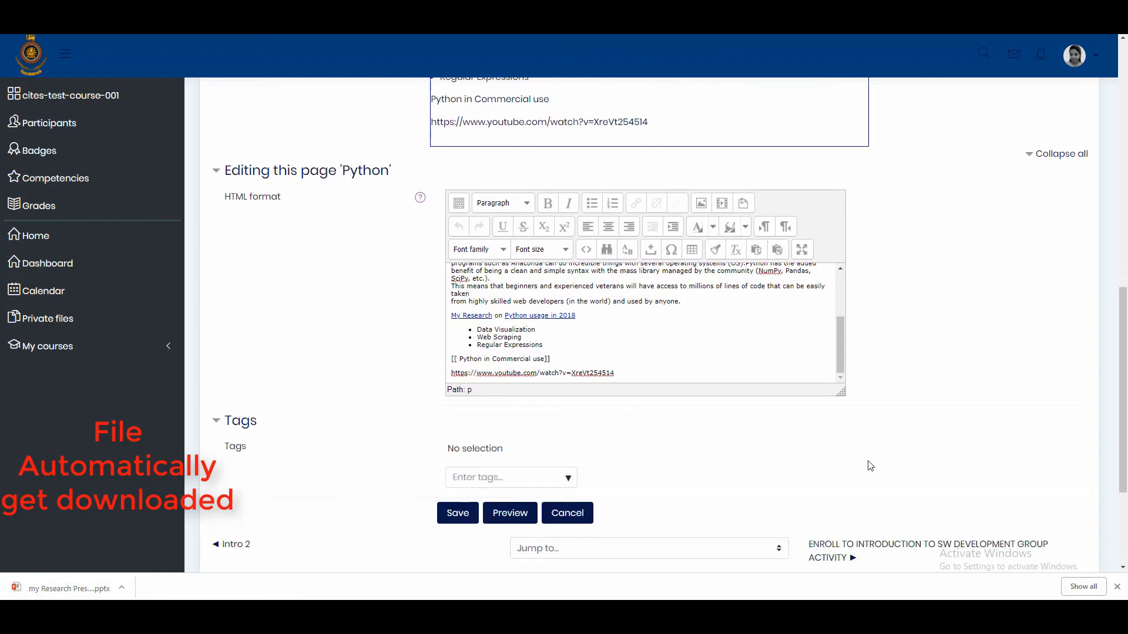
click(460, 509)
scroll(507, 380, down, 3)
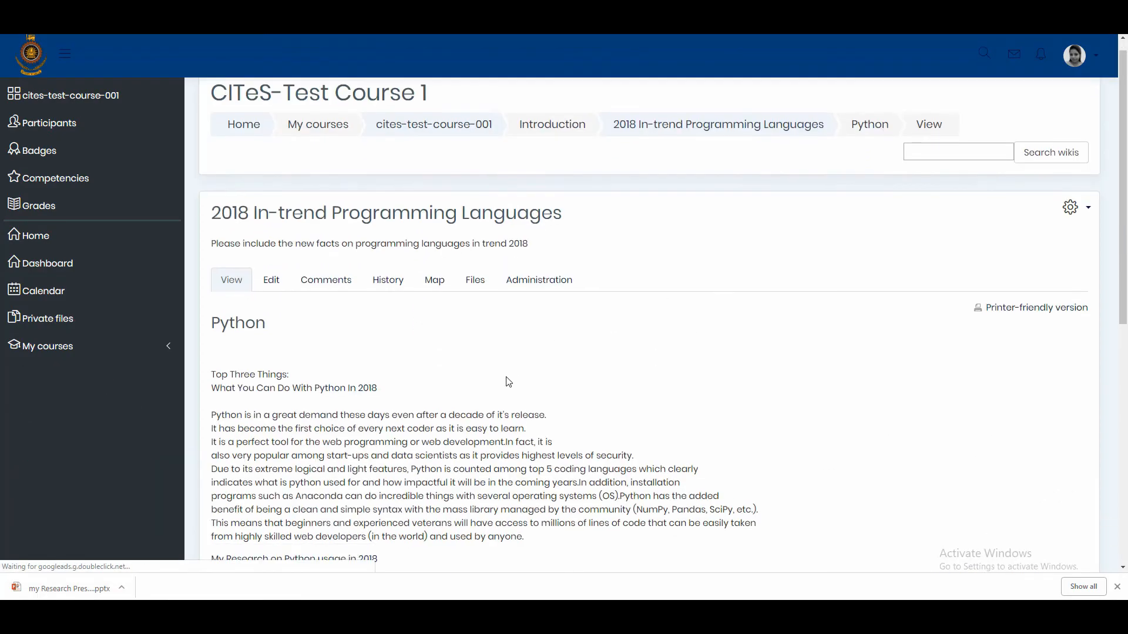